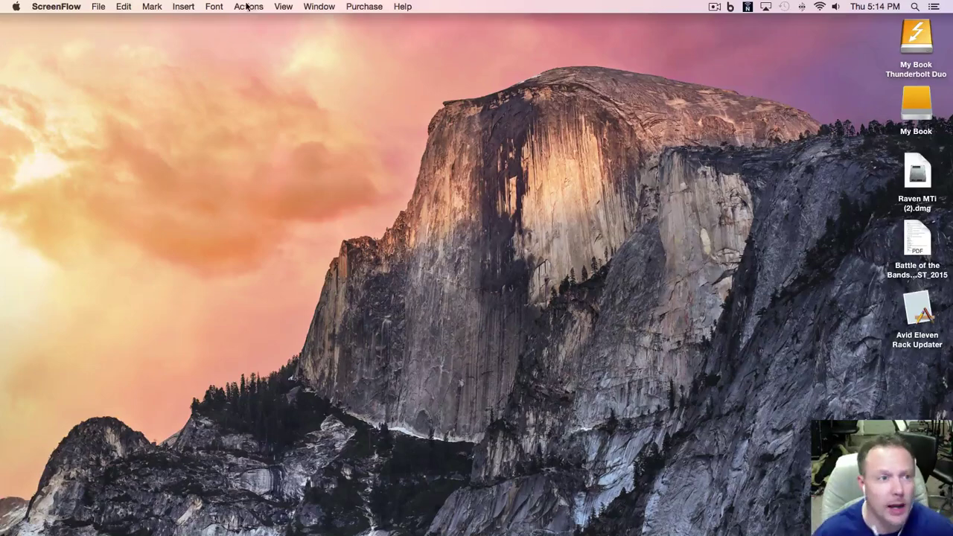
# Step: Launch Pro Tools and open the recent session MASTERING DEMO.ptx, declining the detailed report
pyautogui.moveTo(340, 521)
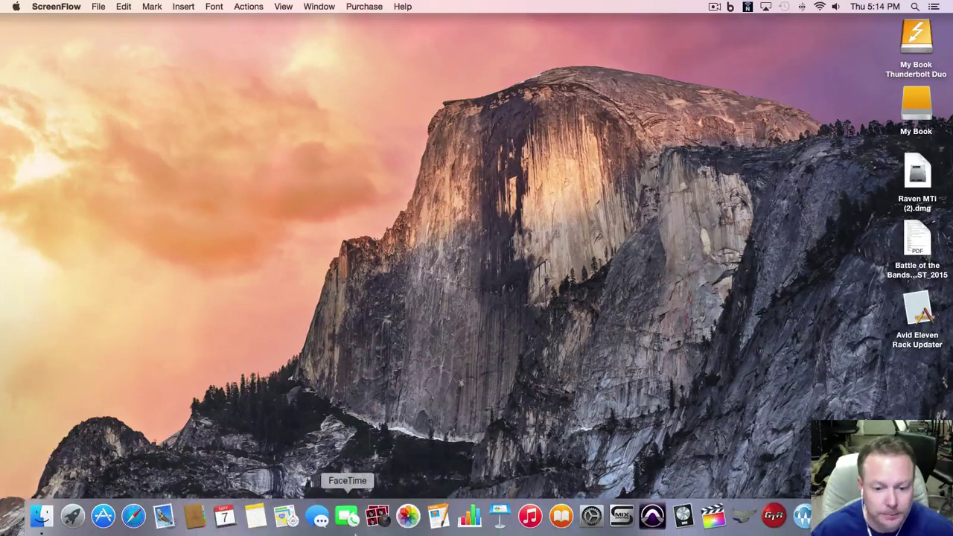
pyautogui.click(644, 521)
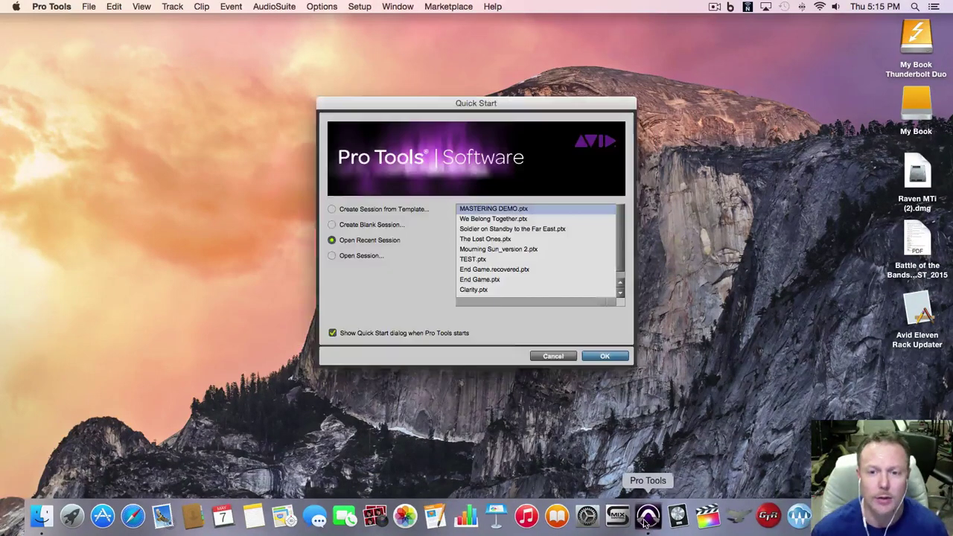
pyautogui.click(603, 356)
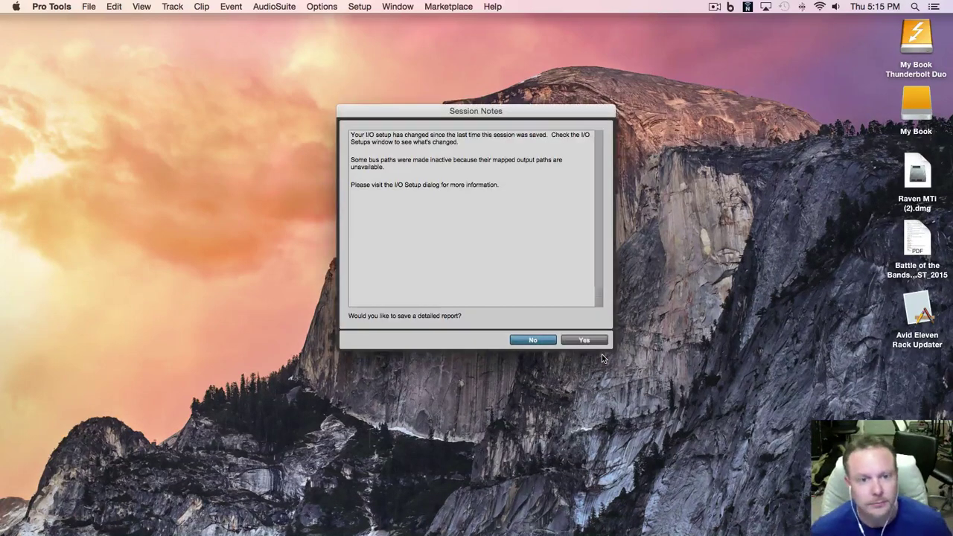
pyautogui.click(526, 338)
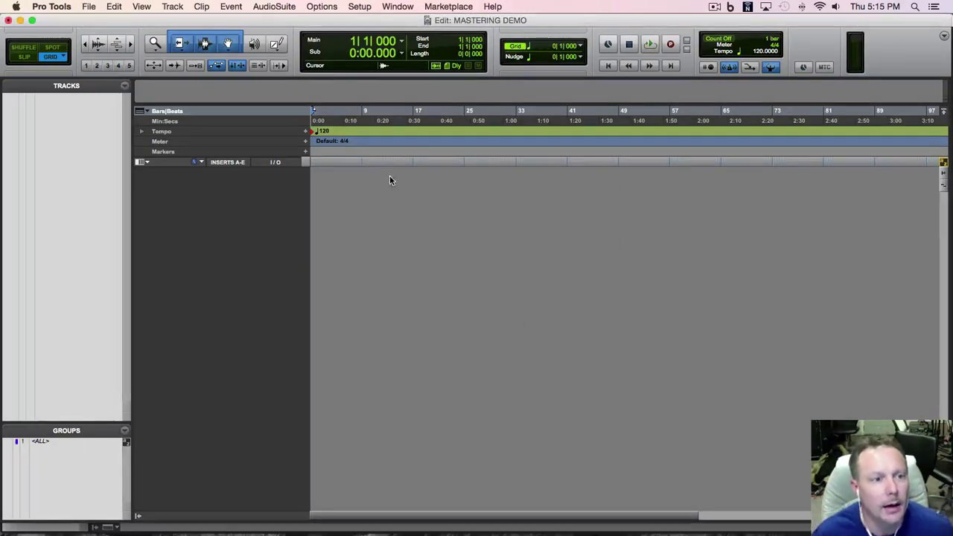
# Step: Import a copy of End Game_PreMST_4.wav from Bounced Files into the session's Audio Files folder, placing it on a new track
pyautogui.click(167, 7)
pyautogui.moveTo(88, 7)
pyautogui.moveTo(103, 166)
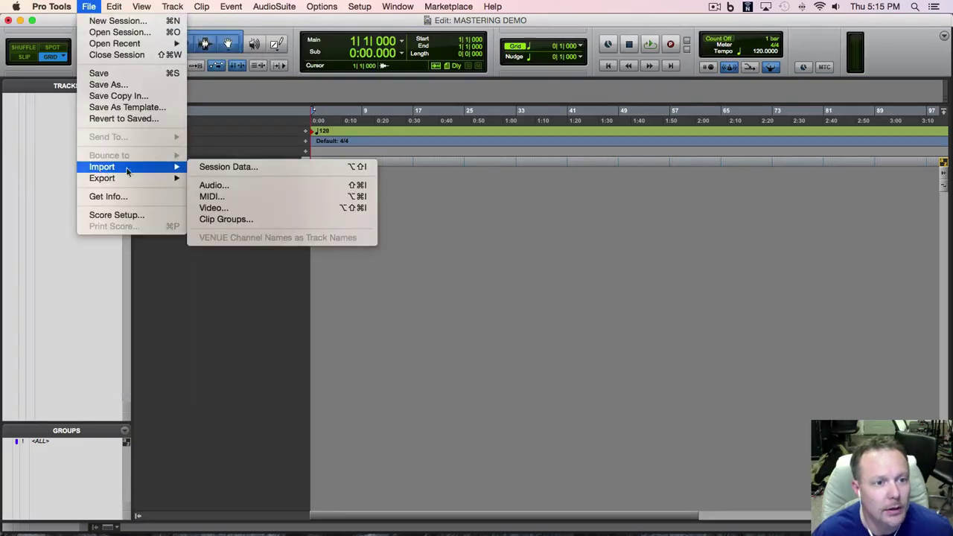
pyautogui.click(257, 183)
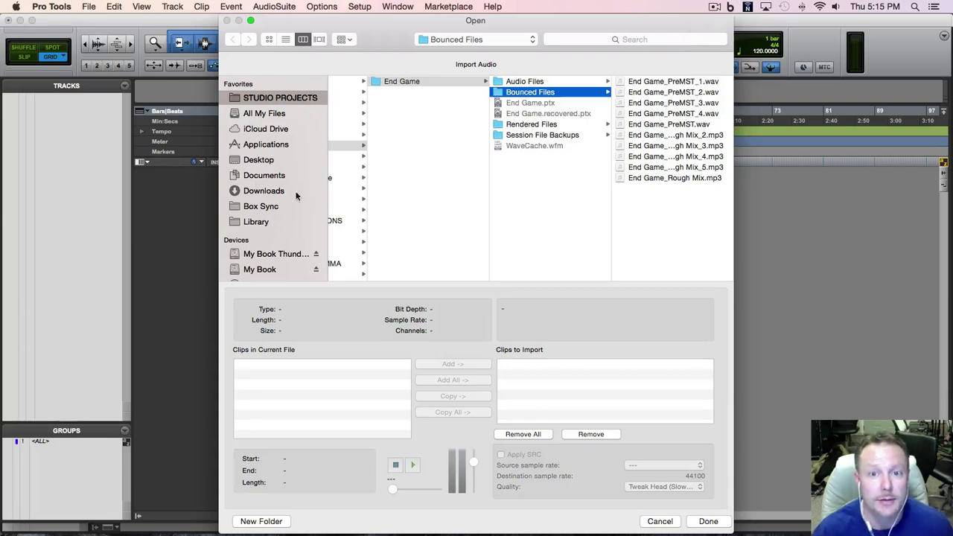
pyautogui.click(647, 114)
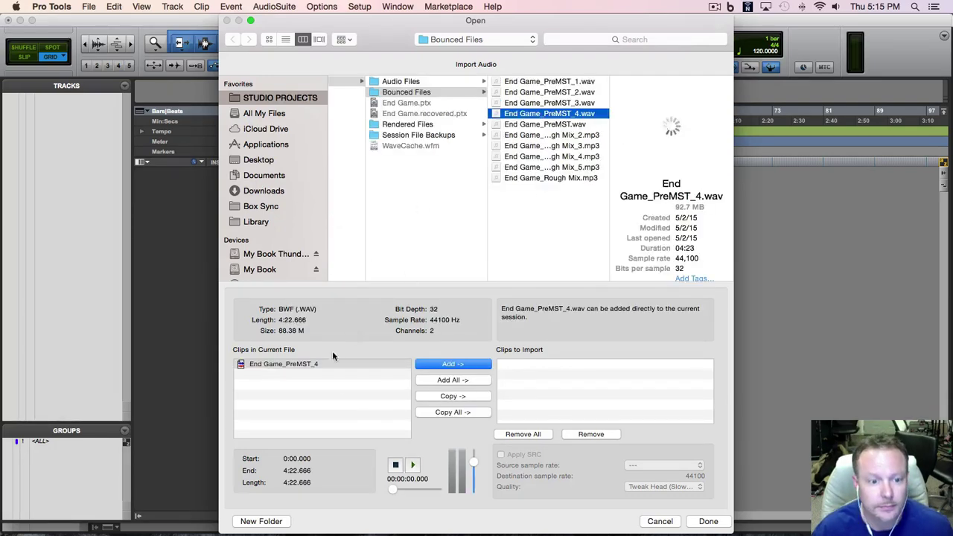
pyautogui.click(438, 396)
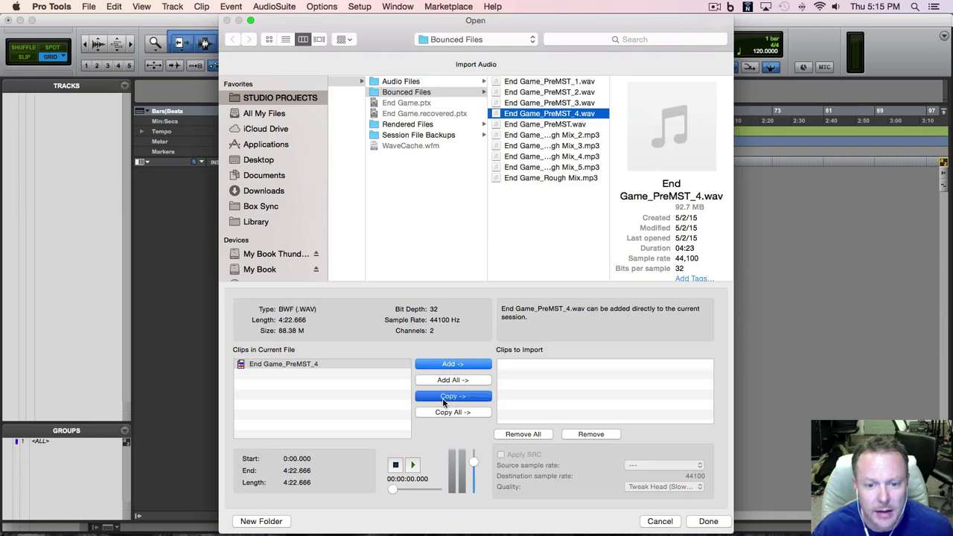
pyautogui.click(711, 521)
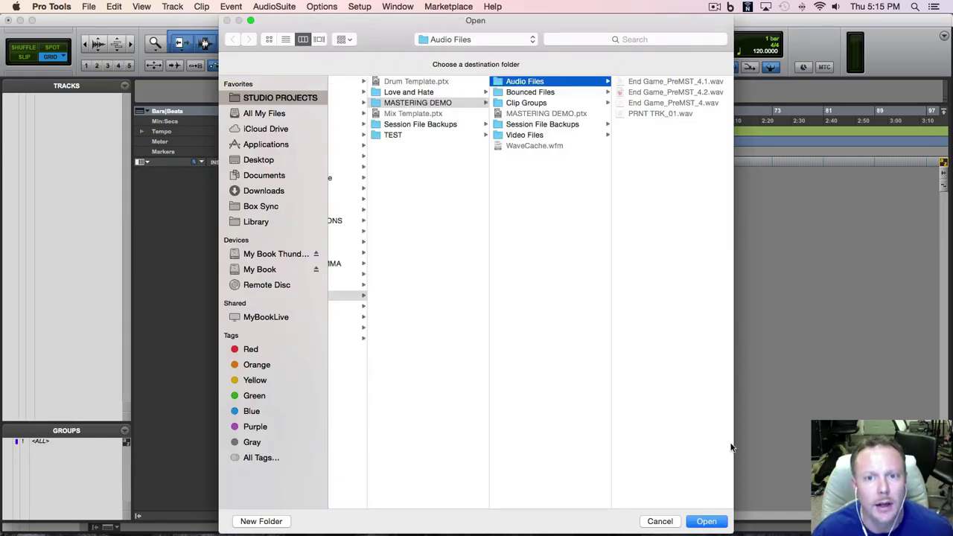
pyautogui.click(717, 525)
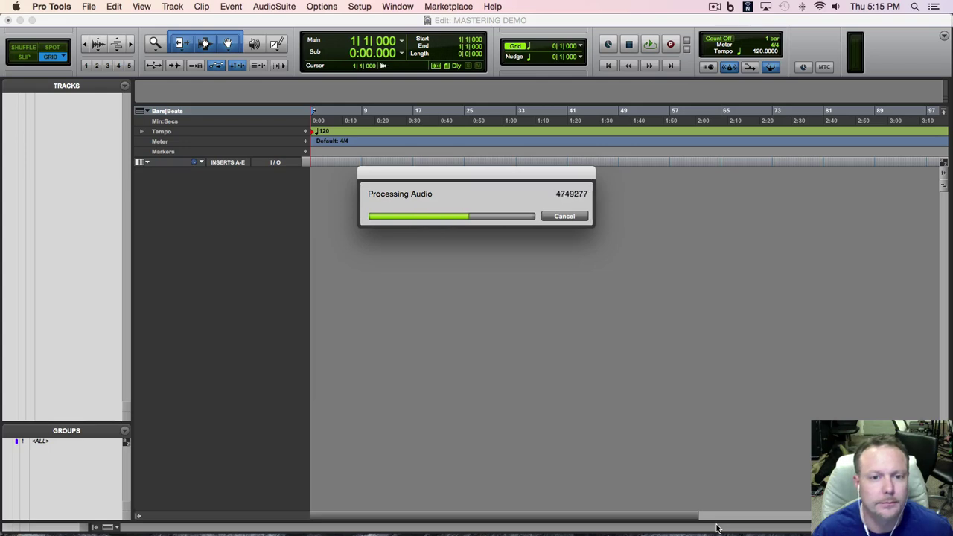
pyautogui.click(510, 245)
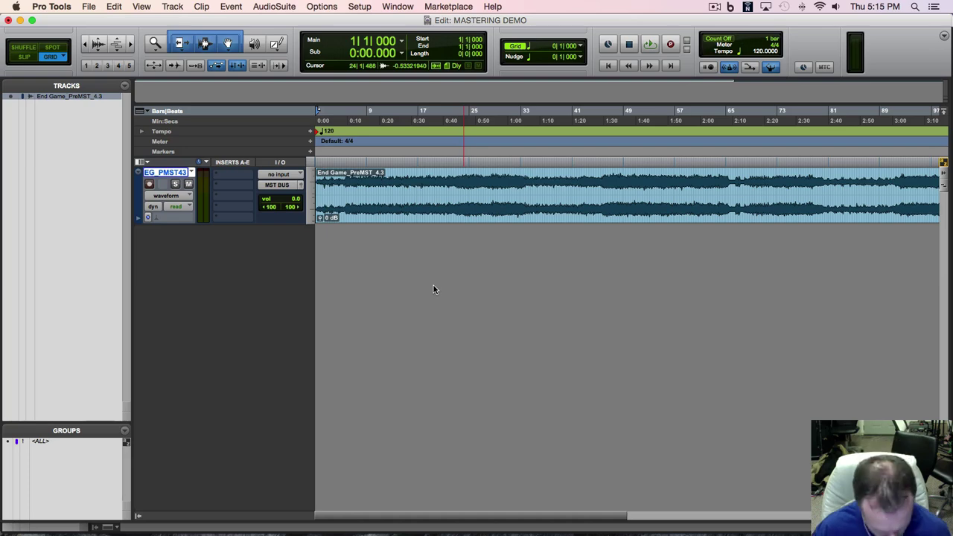
# Step: Play the imported song from the beginning and stop after a short listen
pyautogui.press('space')
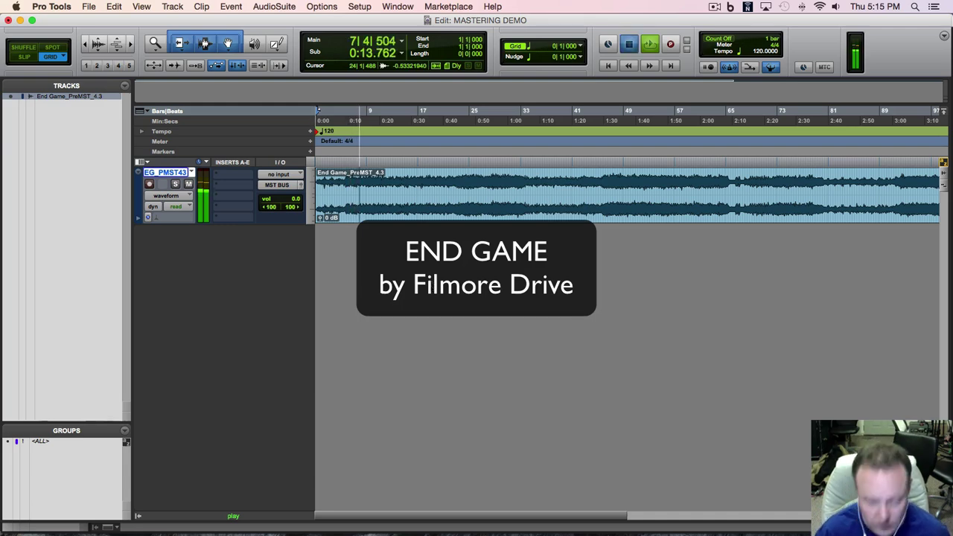
pyautogui.press('space')
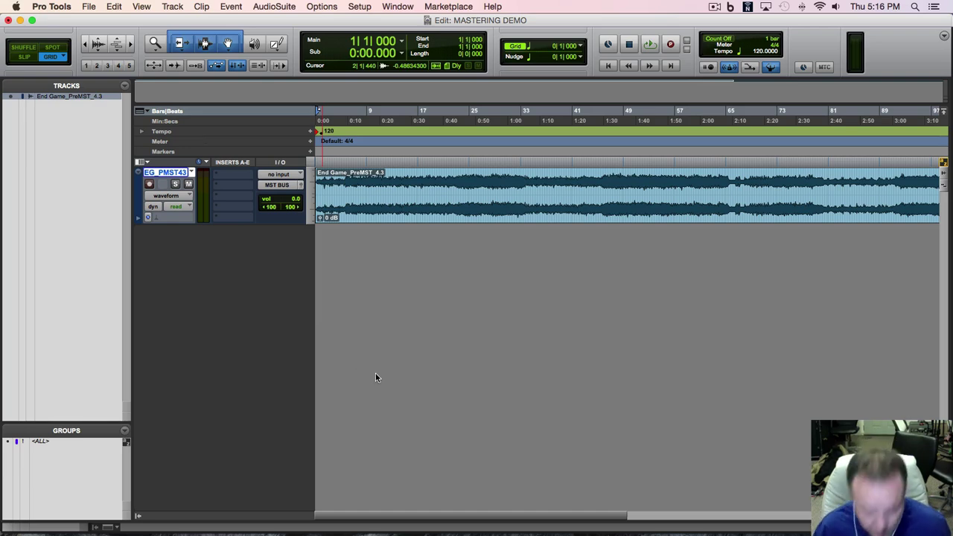
# Step: Create one stereo Aux Input track and one stereo Master Fader track from the Mix window
pyautogui.press('super+equal')
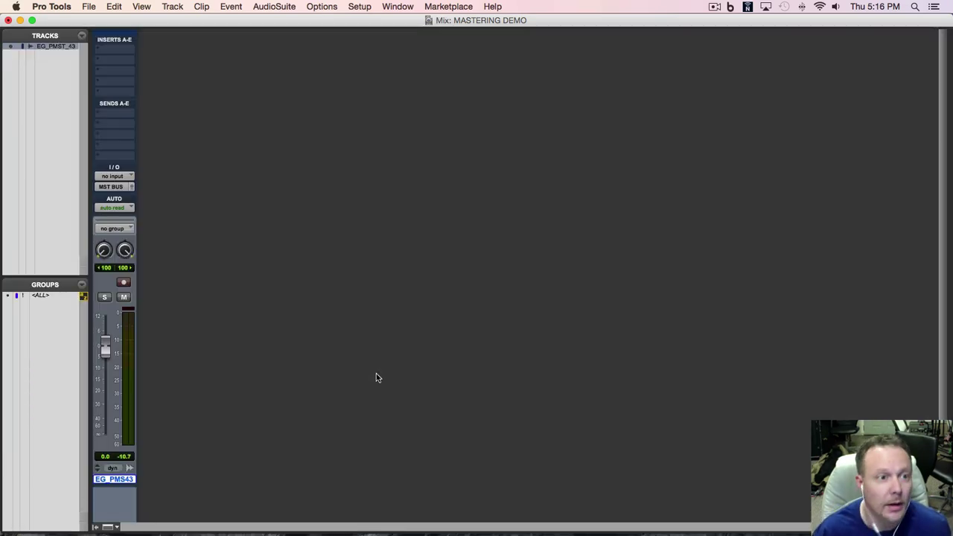
pyautogui.click(172, 7)
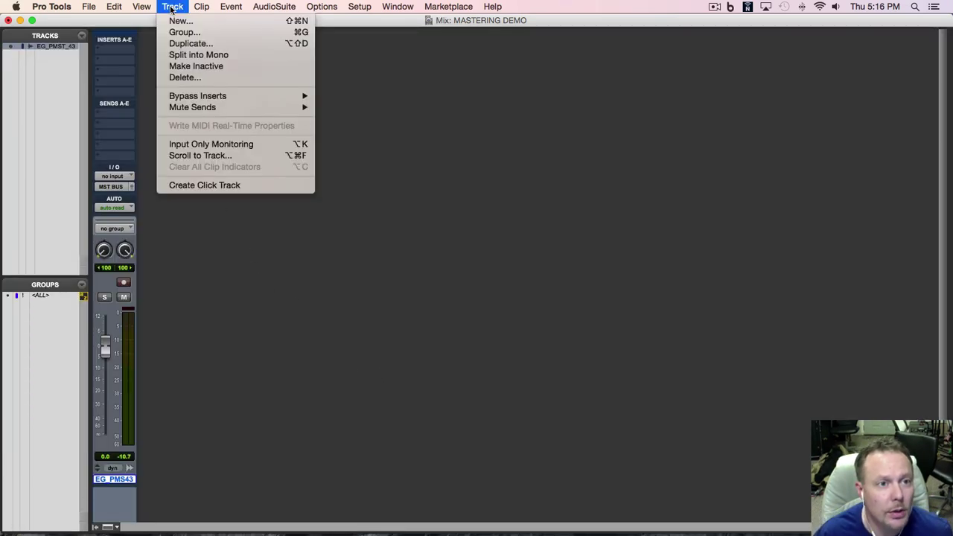
pyautogui.click(179, 22)
pyautogui.click(421, 194)
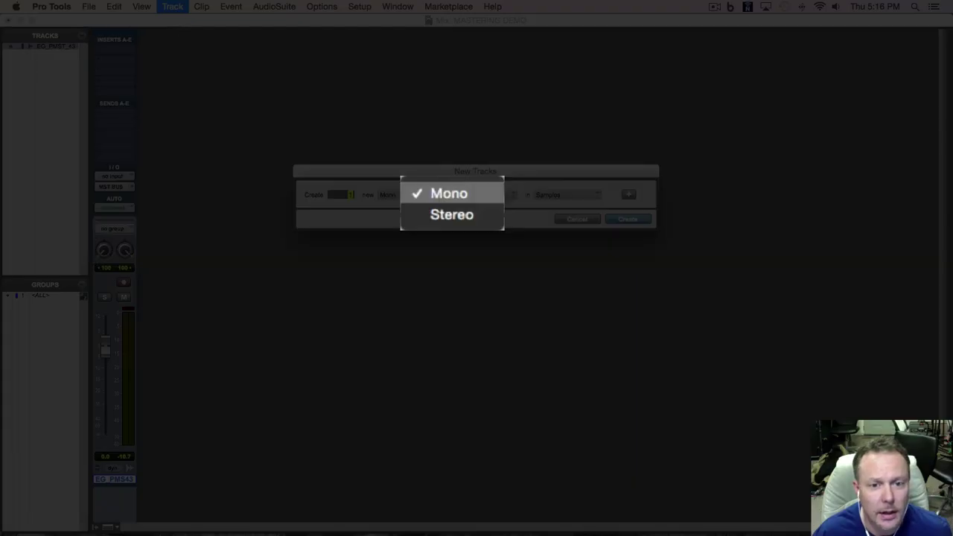
pyautogui.click(420, 222)
pyautogui.click(505, 195)
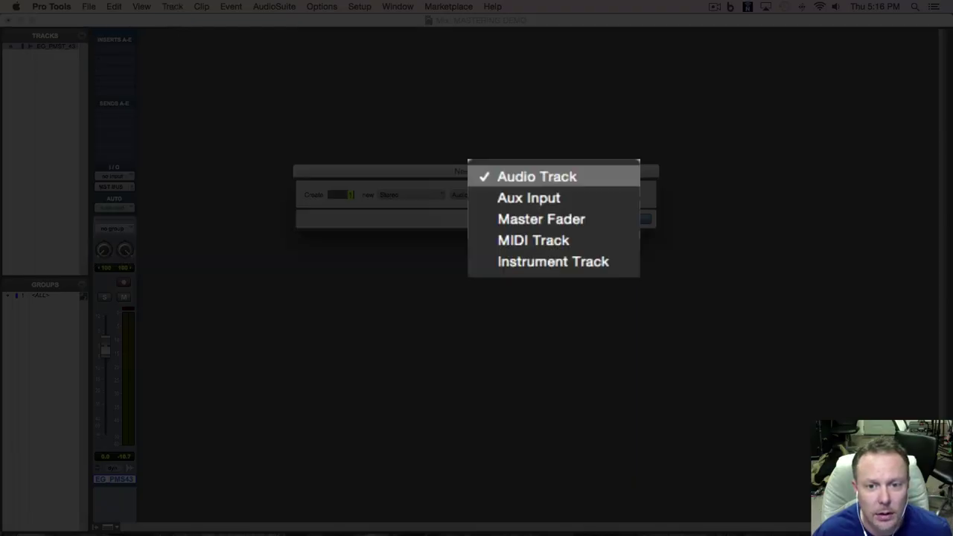
pyautogui.click(485, 197)
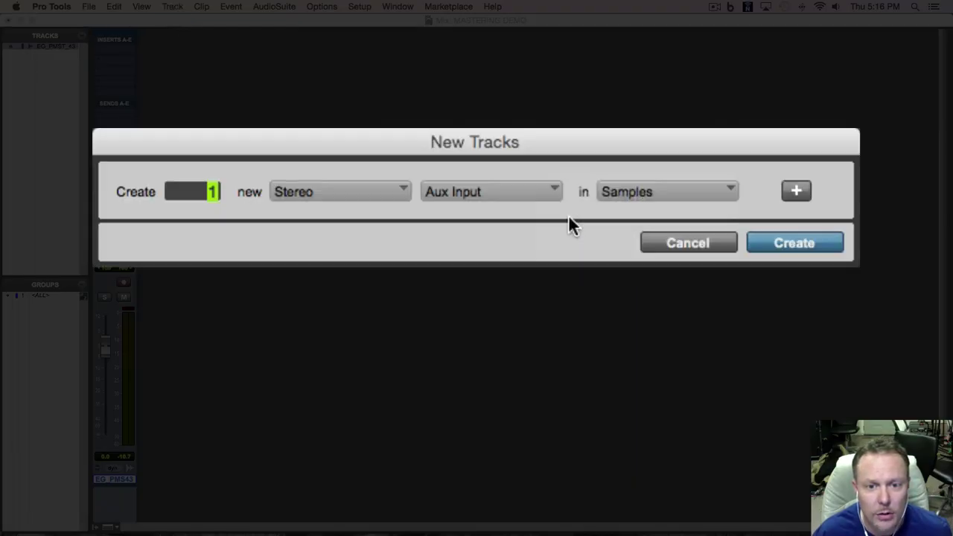
pyautogui.click(798, 190)
pyautogui.click(406, 221)
pyautogui.click(405, 288)
pyautogui.click(493, 223)
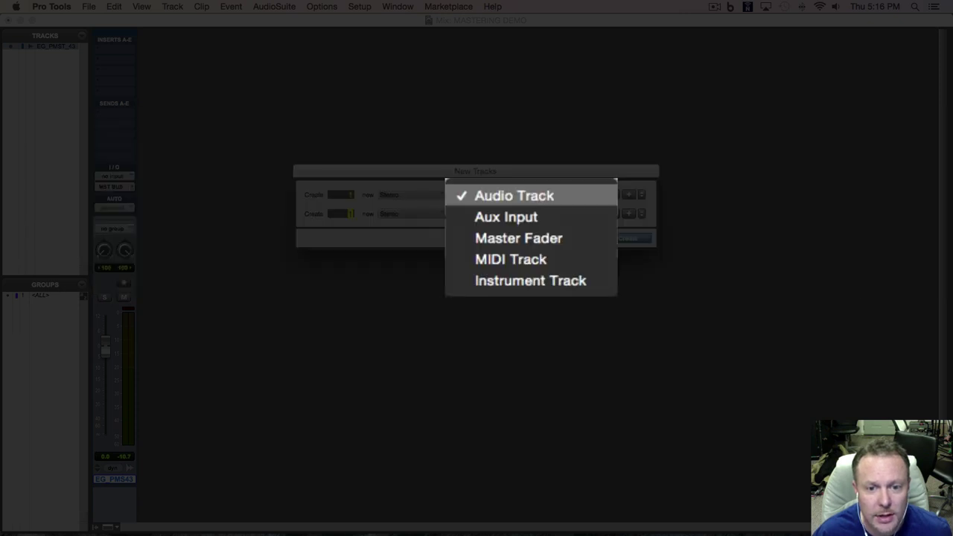
pyautogui.click(478, 236)
pyautogui.click(629, 238)
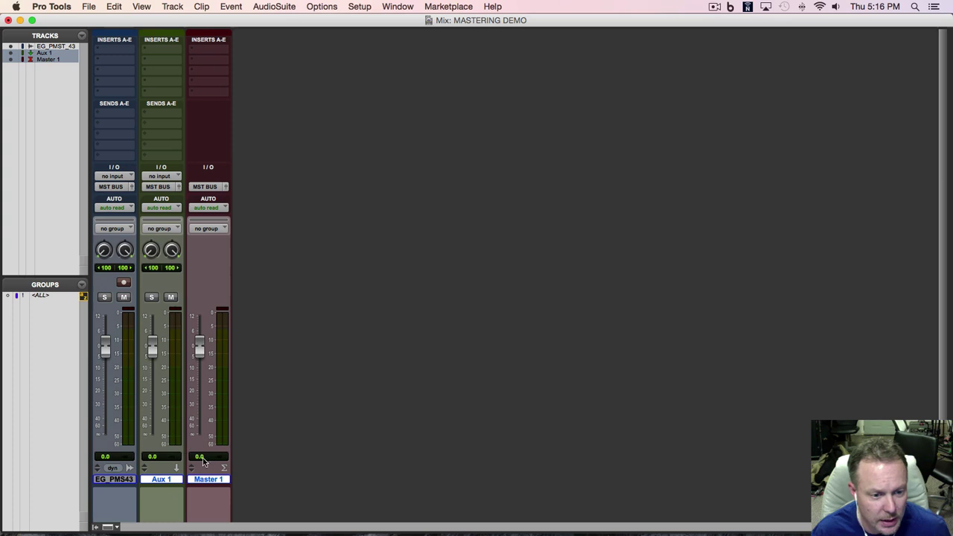
# Step: Rename the new aux track SUB MIX and set its input to the SUB MIX (Stereo) bus
pyautogui.doubleClick(162, 479)
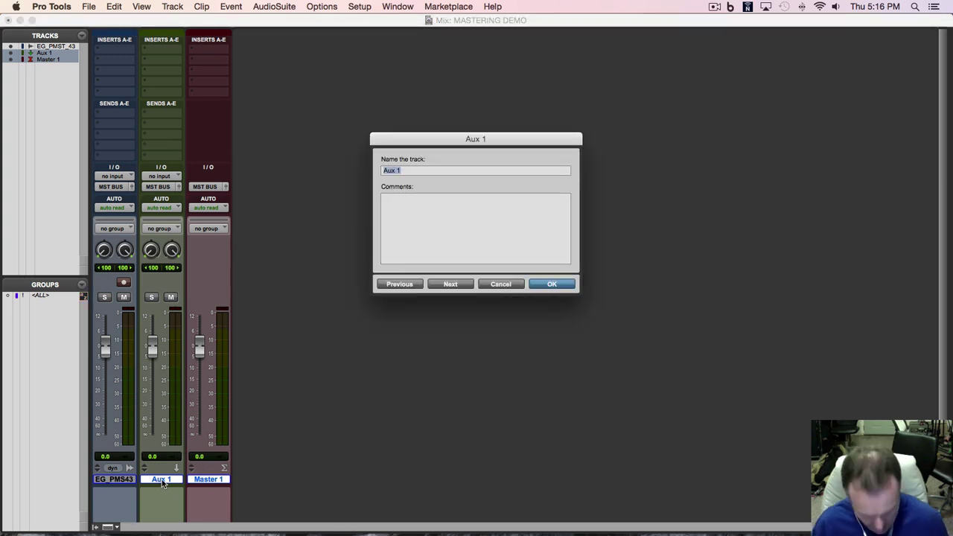
pyautogui.write('SUB MI')
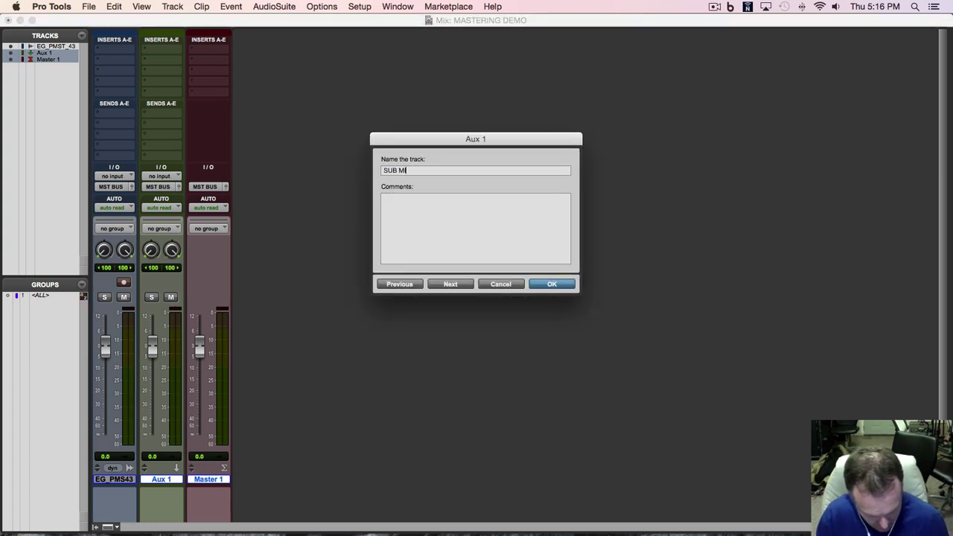
pyautogui.press('Return')
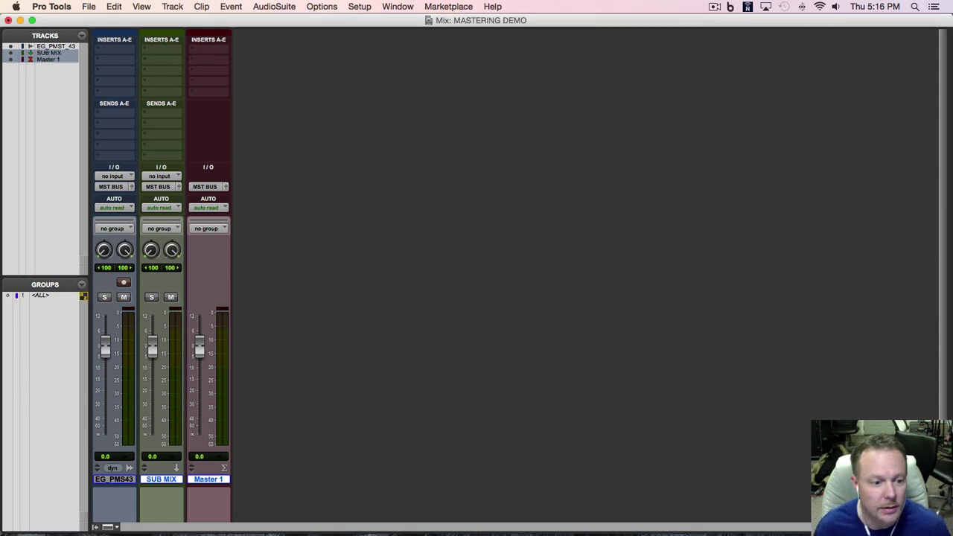
pyautogui.click(158, 177)
pyautogui.moveTo(186, 210)
pyautogui.moveTo(256, 223)
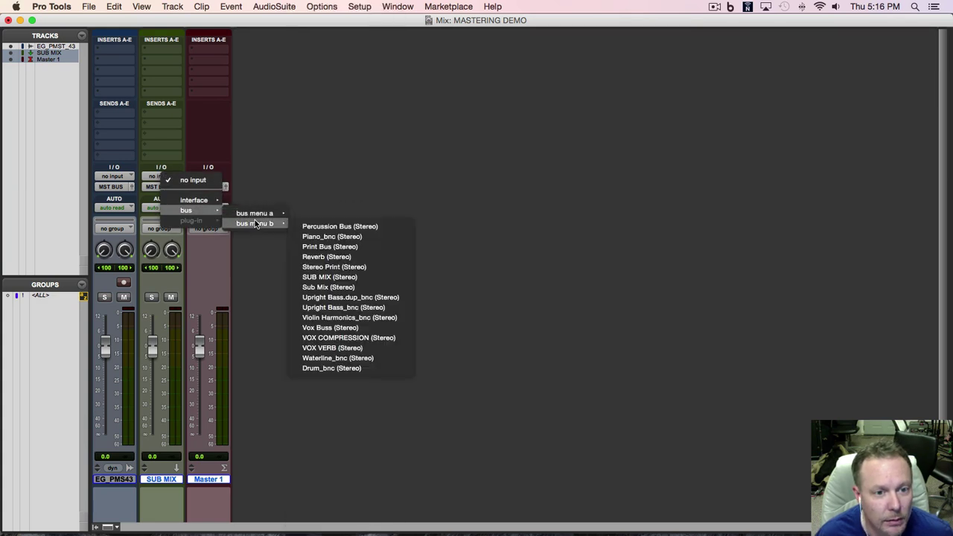
pyautogui.click(344, 277)
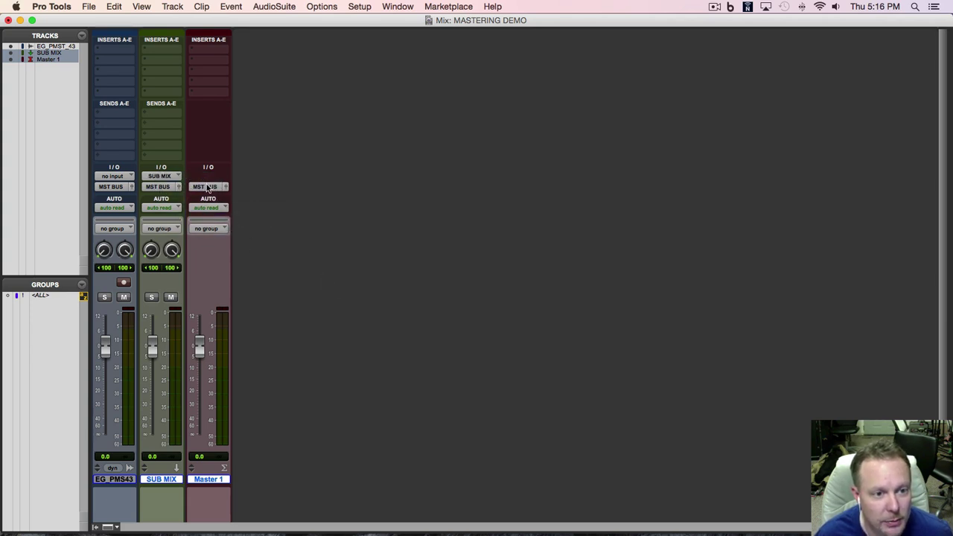
# Step: Route the imported audio track's output to the SUB MIX (Stereo) bus
pyautogui.click(113, 186)
pyautogui.moveTo(128, 198)
pyautogui.moveTo(224, 210)
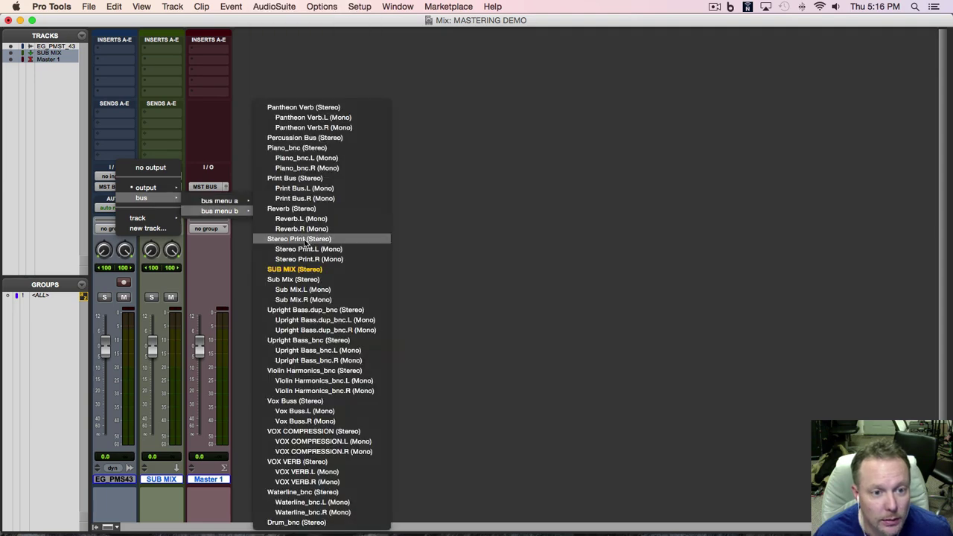
pyautogui.click(295, 268)
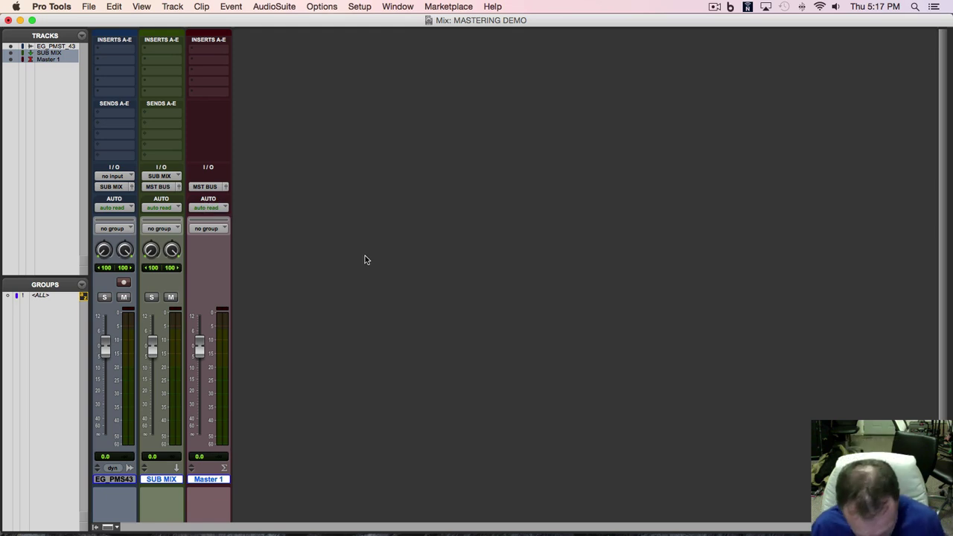
# Step: In the Edit window, select the clip from bar 23 to bar 34 and play the selection to check the routing
pyautogui.press('super+equal')
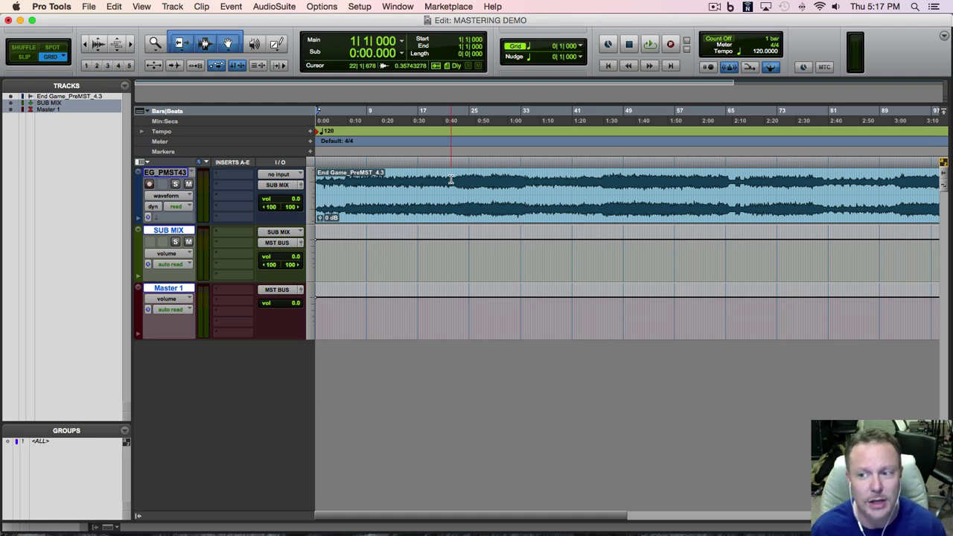
pyautogui.moveTo(455, 179); pyautogui.dragTo(527, 194)
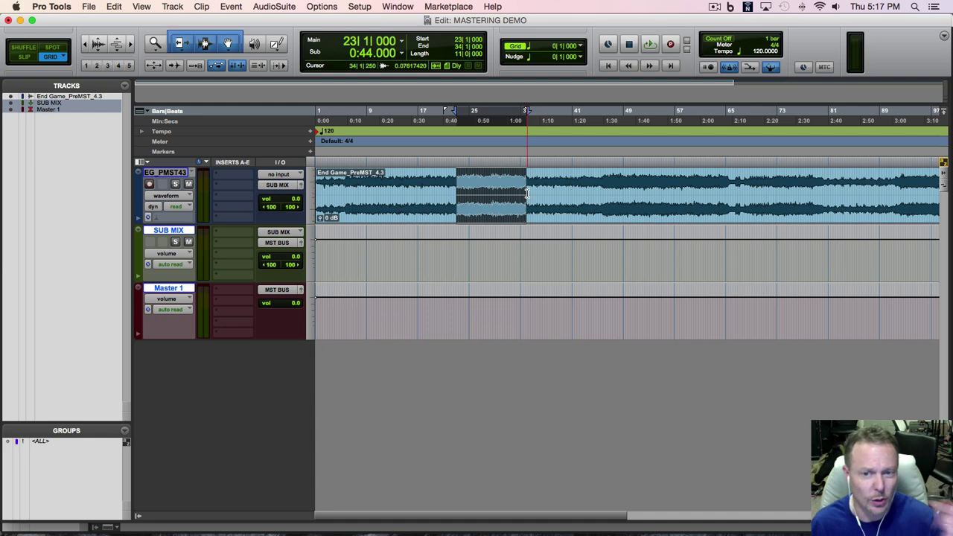
pyautogui.press('space')
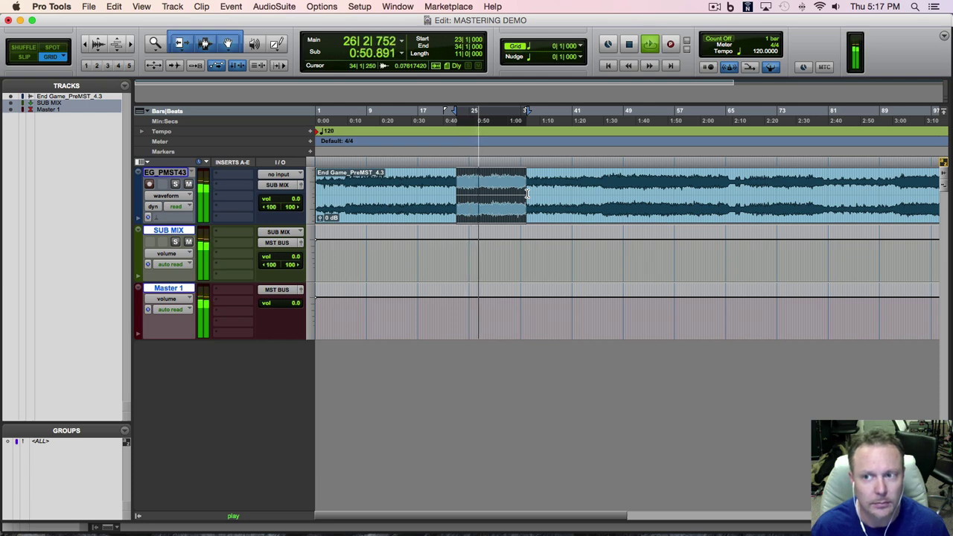
pyautogui.press('space')
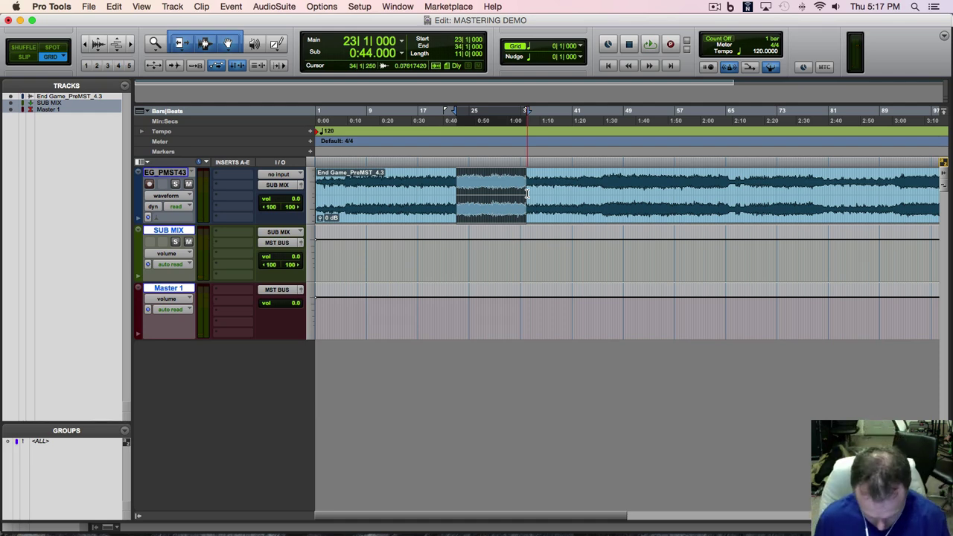
# Step: In the Mix window, insert the multichannel Waves Q8 (stereo) equalizer in the audio track's first insert slot
pyautogui.press('super+equal')
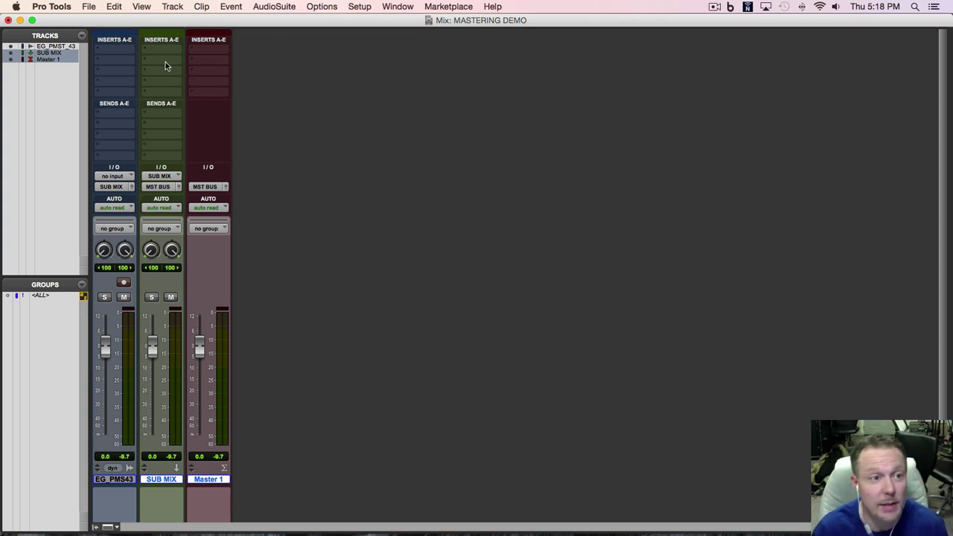
pyautogui.click(118, 51)
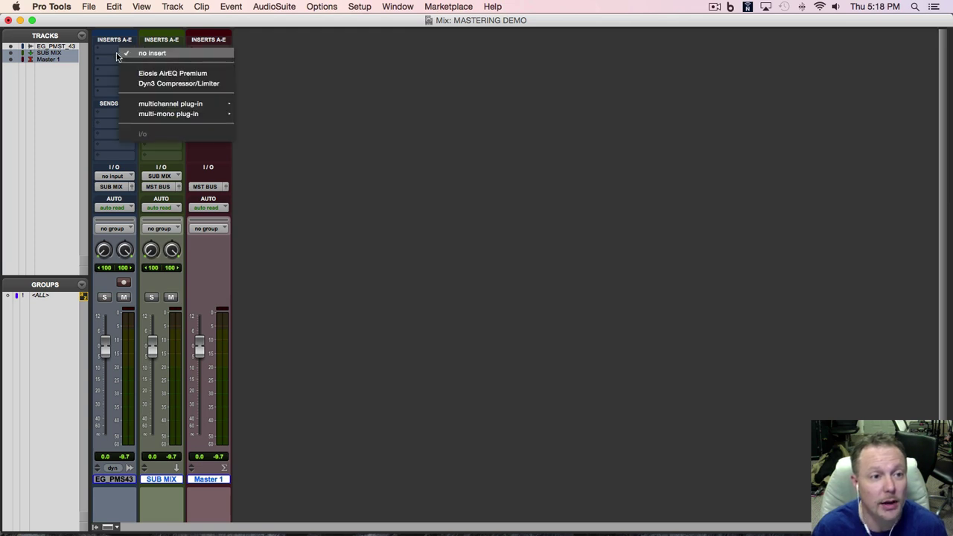
pyautogui.moveTo(148, 106)
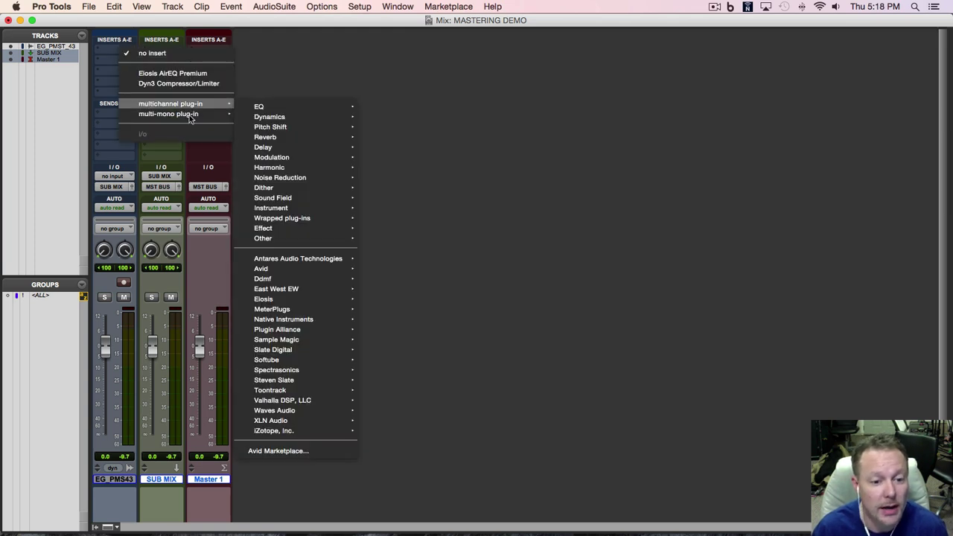
pyautogui.moveTo(301, 362)
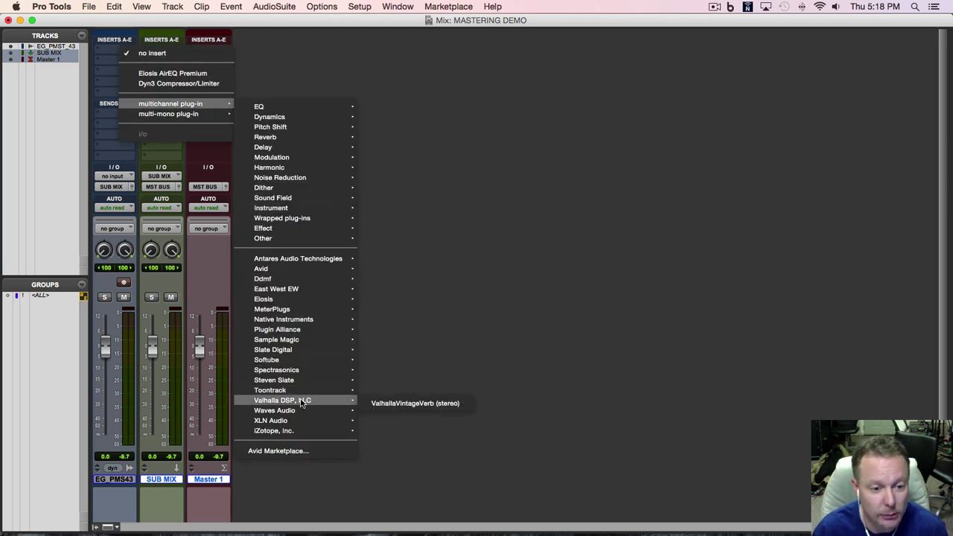
pyautogui.moveTo(300, 410)
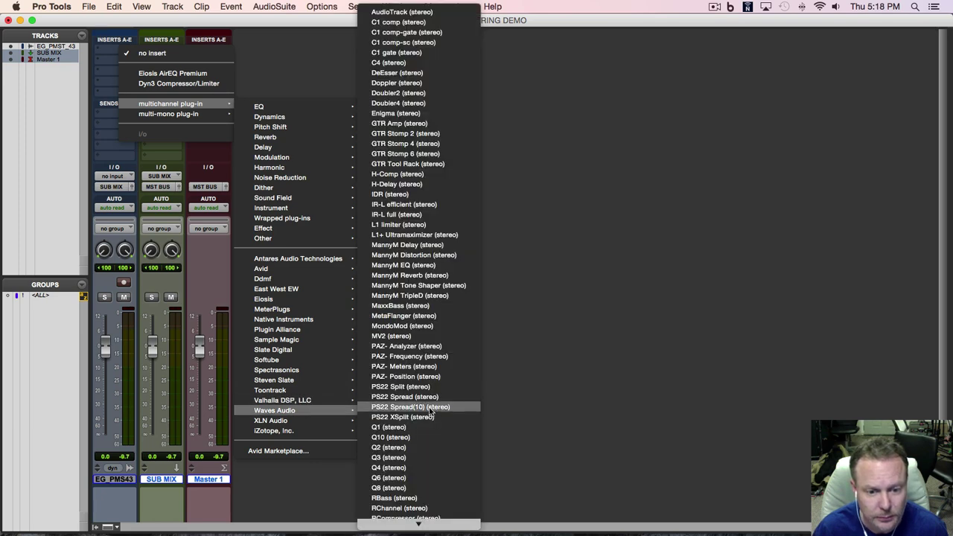
pyautogui.click(424, 488)
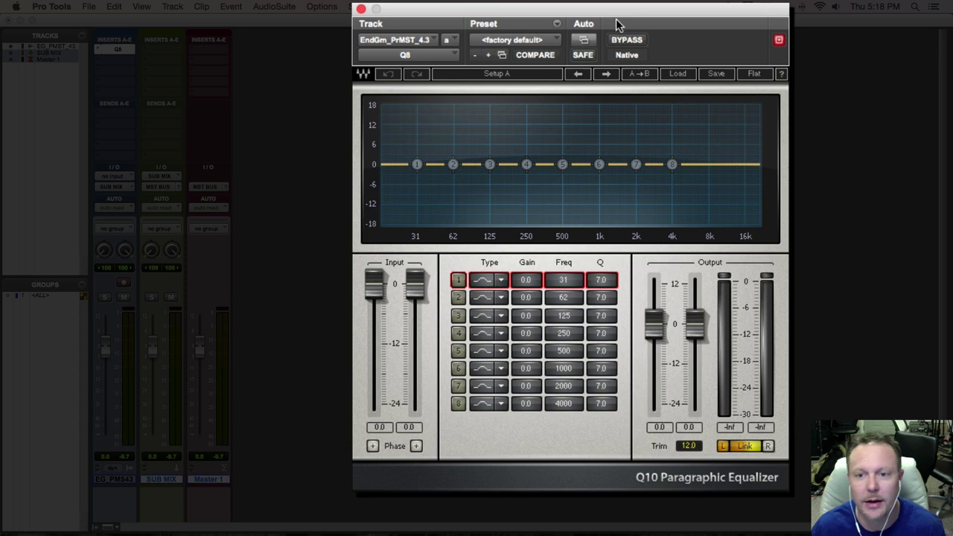
pyautogui.moveTo(616, 9); pyautogui.dragTo(518, 51)
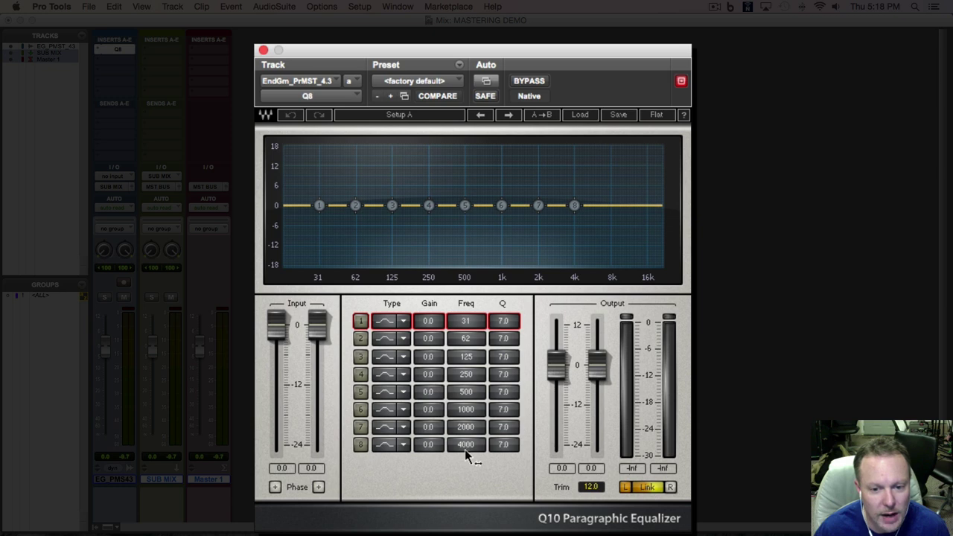
# Step: Set band 8 of the Q8 to a Hi Shelf at 10000 Hz and turn it on with 1.5 dB gain
pyautogui.write('10000')
pyautogui.press('Return')
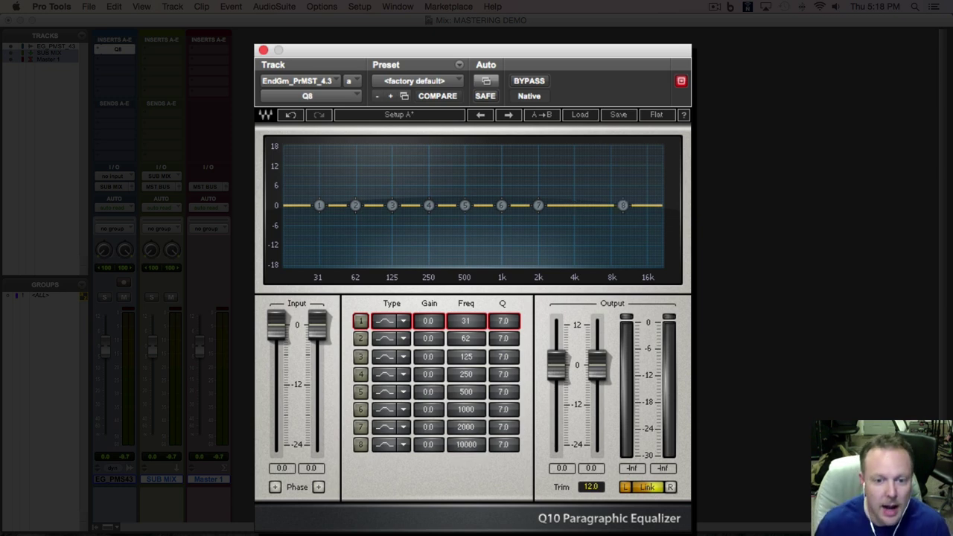
pyautogui.click(394, 444)
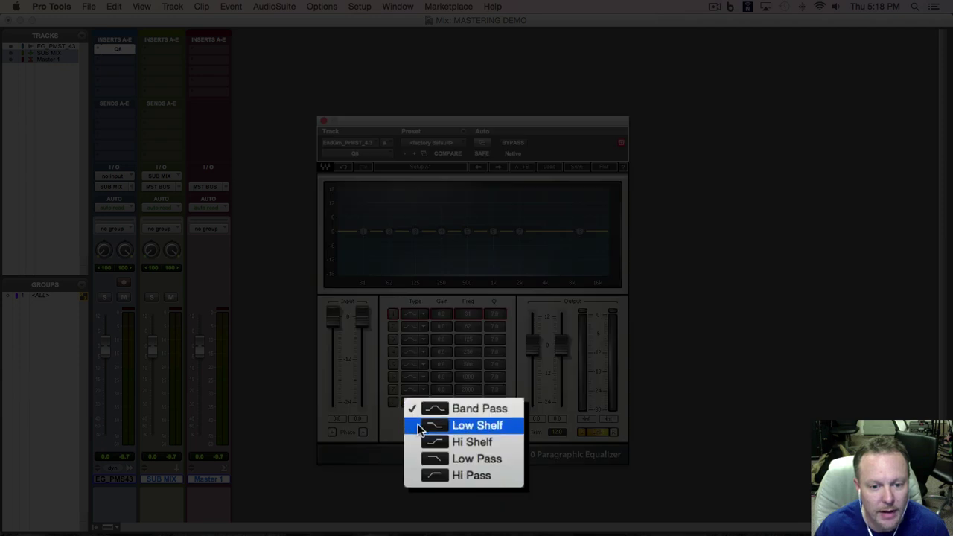
pyautogui.click(436, 478)
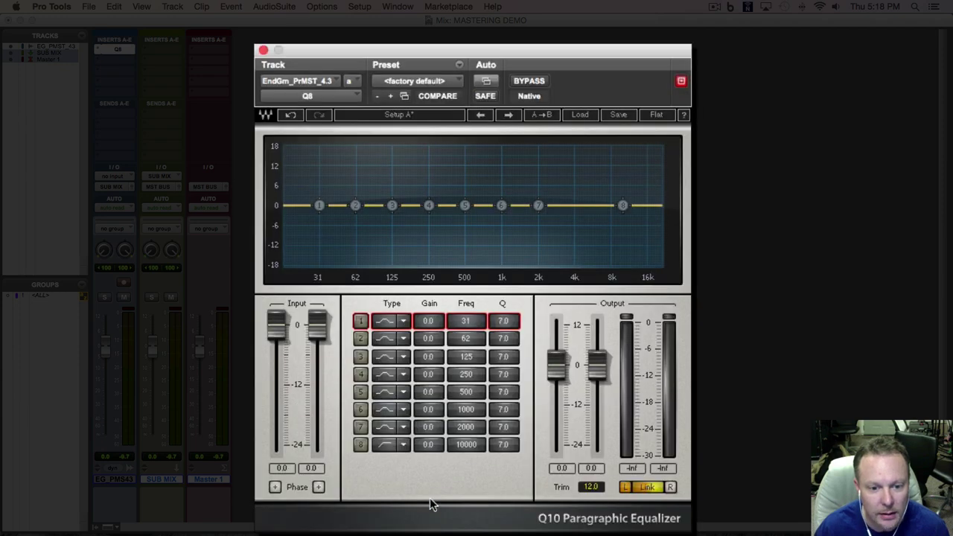
pyautogui.click(406, 441)
pyautogui.click(436, 442)
pyautogui.click(359, 445)
pyautogui.moveTo(429, 444)
pyautogui.mouseDown()
pyautogui.moveTo(429, 423)
pyautogui.moveTo(434, 447)
pyautogui.mouseUp()
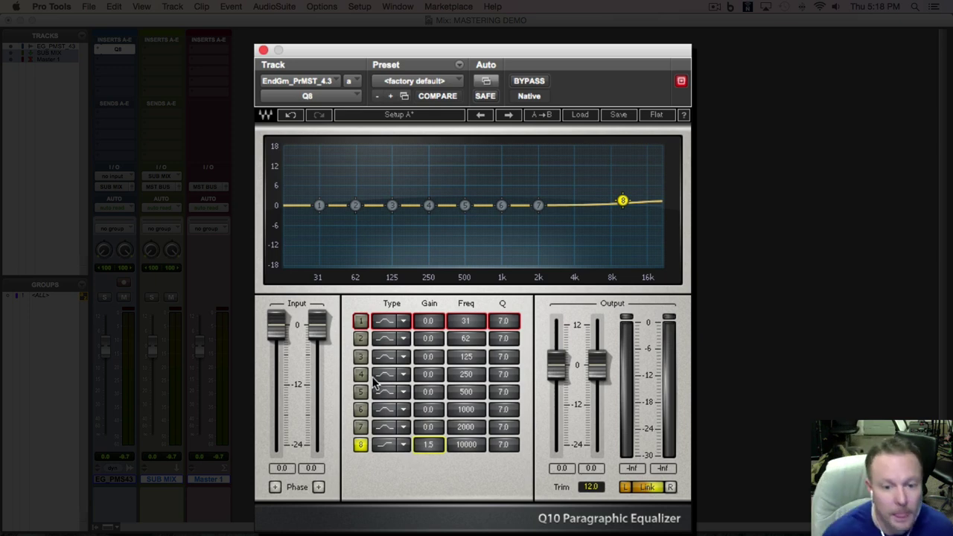
# Step: Set band 4 to 350 Hz, turn it on with -0.9 dB gain, and set its Q to 2.5
pyautogui.click(462, 374)
pyautogui.write('350')
pyautogui.press('Return')
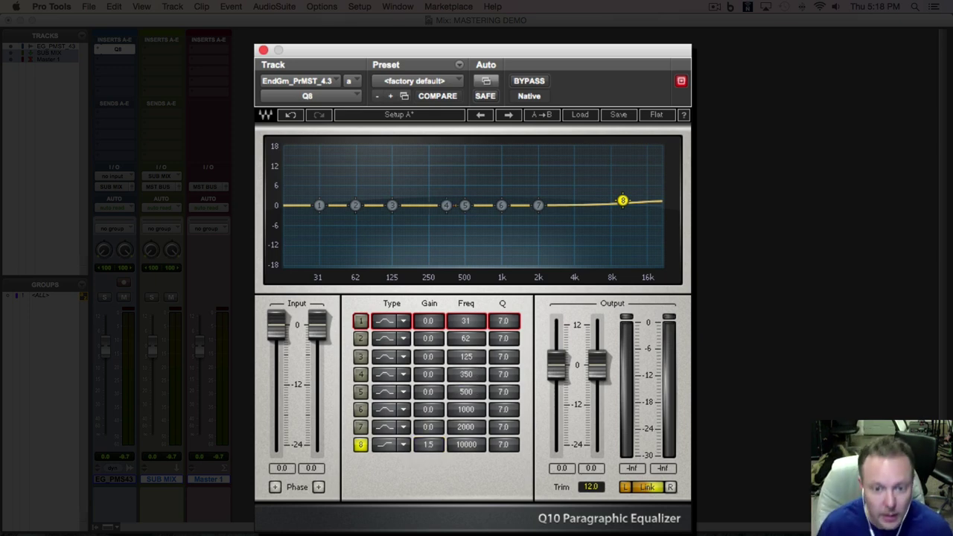
pyautogui.click(360, 374)
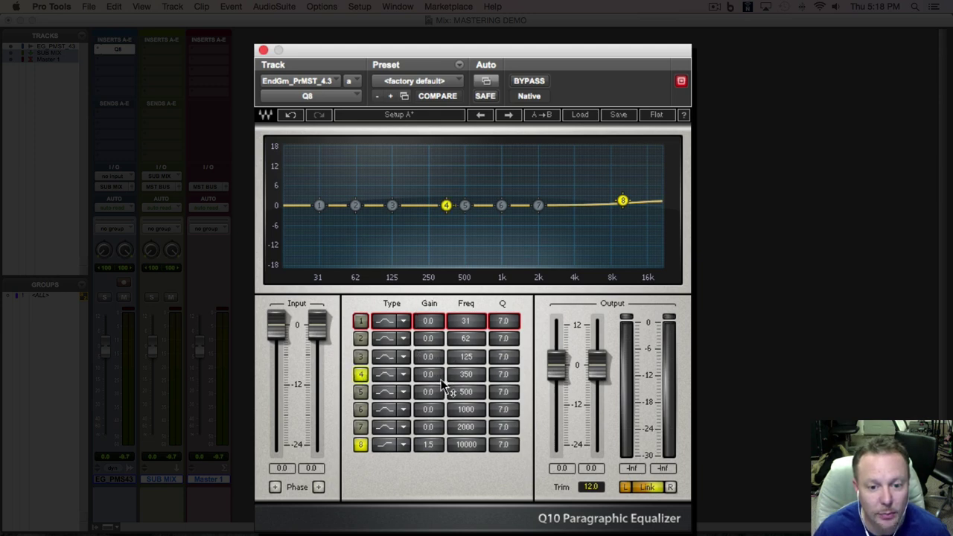
pyautogui.moveTo(428, 375); pyautogui.dragTo(428, 381)
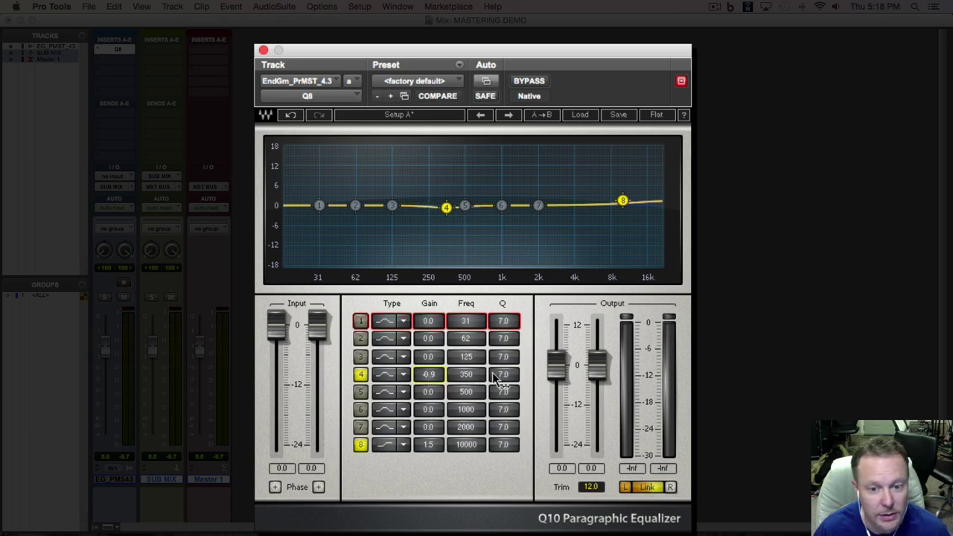
pyautogui.moveTo(500, 376); pyautogui.dragTo(500, 389)
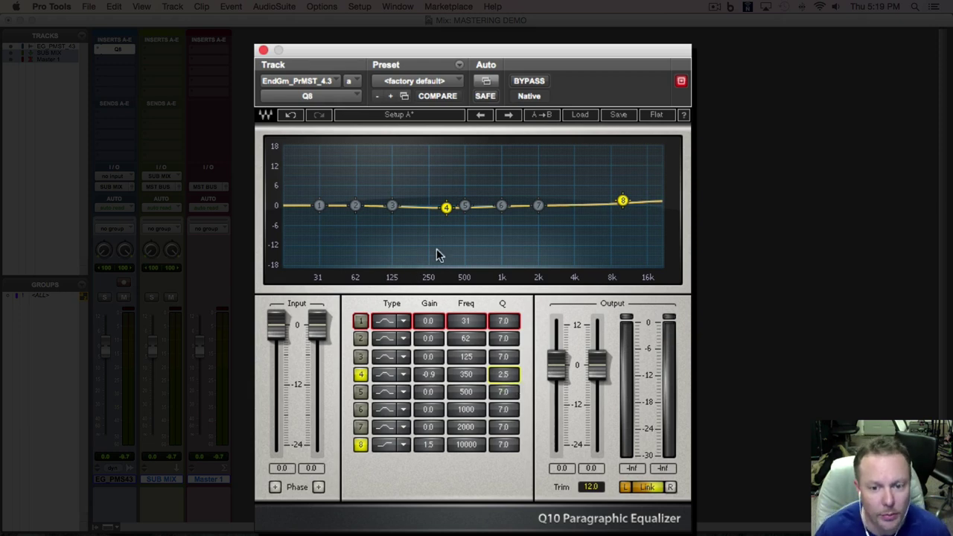
# Step: Try extreme band 4 settings: a Q of 94.4, a gain of -14.6 dB, and a Q of 1.0
pyautogui.moveTo(505, 380); pyautogui.dragTo(505, 346)
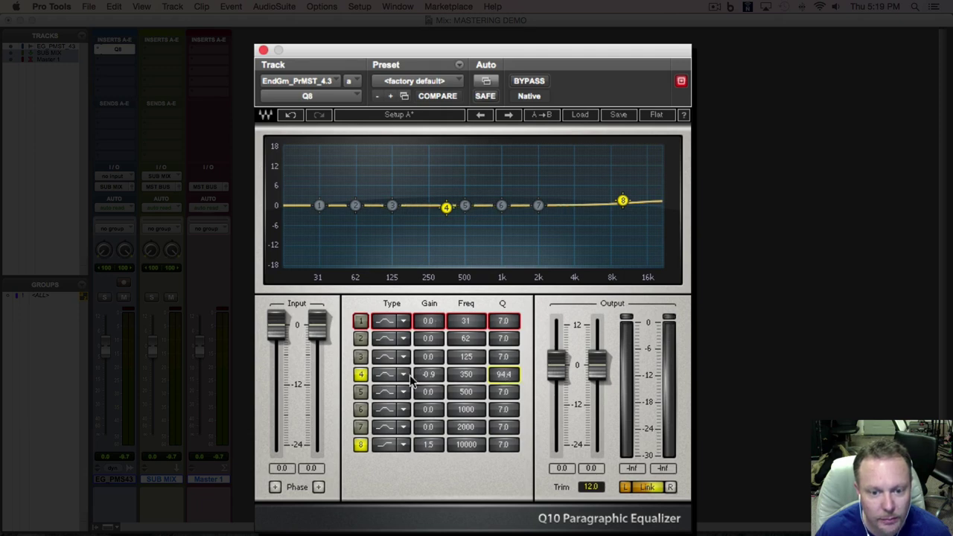
pyautogui.moveTo(428, 374); pyautogui.dragTo(429, 391)
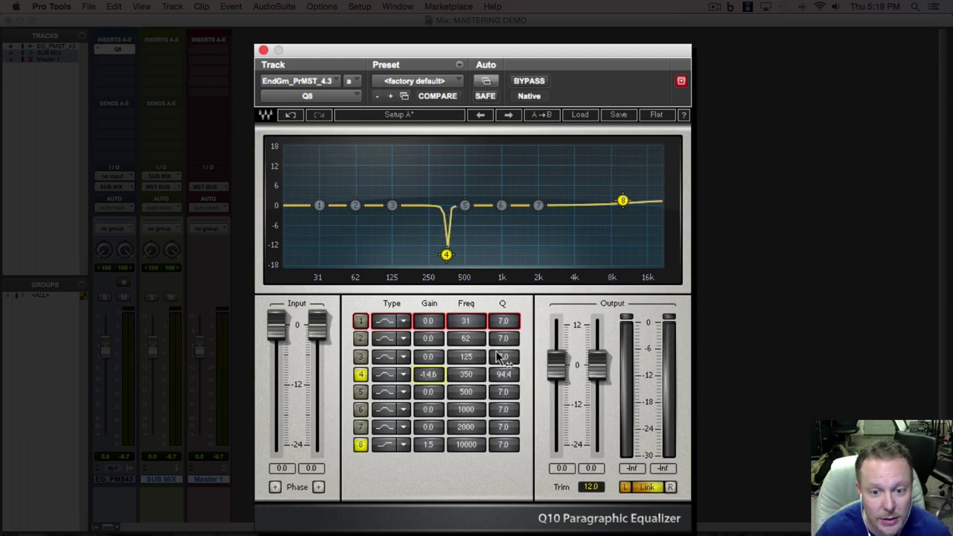
pyautogui.moveTo(509, 374); pyautogui.dragTo(510, 463)
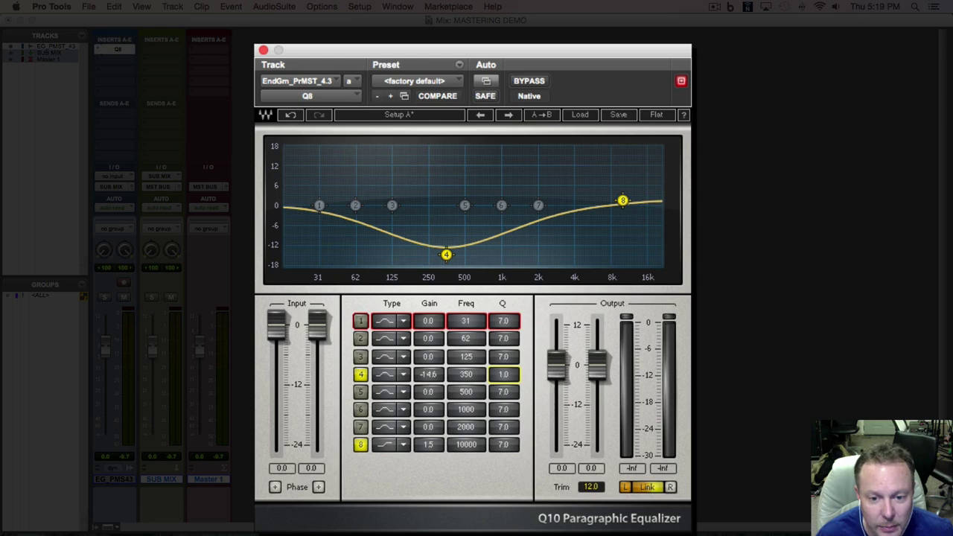
# Step: Set band 4's Q to 2.0 and its gain to -0.9 dB
pyautogui.moveTo(503, 374); pyautogui.dragTo(503, 348)
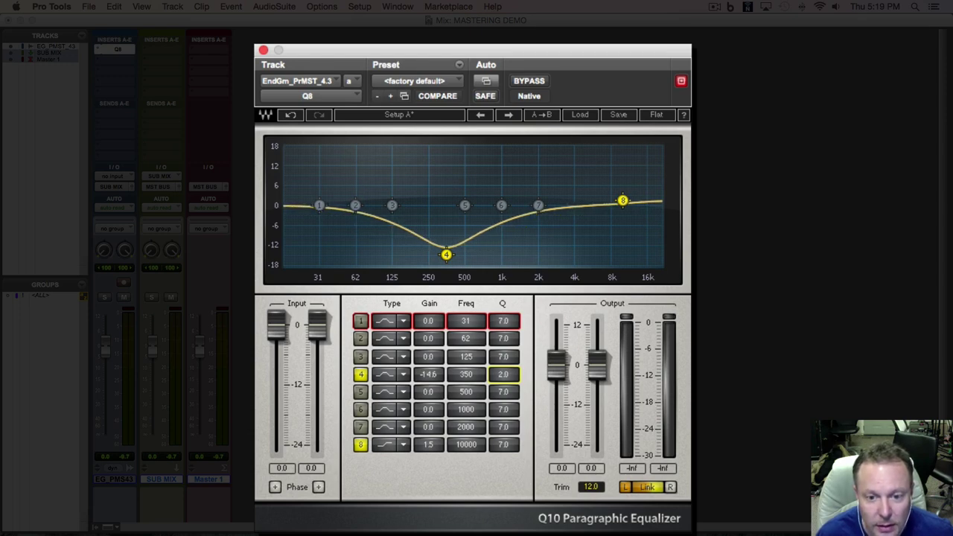
pyautogui.moveTo(428, 373); pyautogui.dragTo(428, 330)
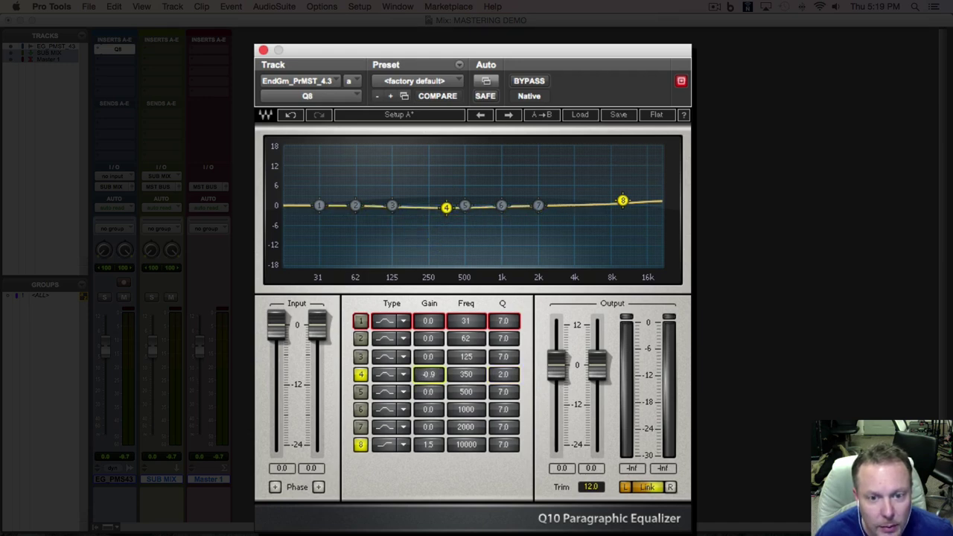
pyautogui.moveTo(430, 373); pyautogui.dragTo(429, 377)
# Step: Play the selection, compare it with the Q8 bypassed and active, and set band 4's gain to -1.0 dB
pyautogui.press('space')
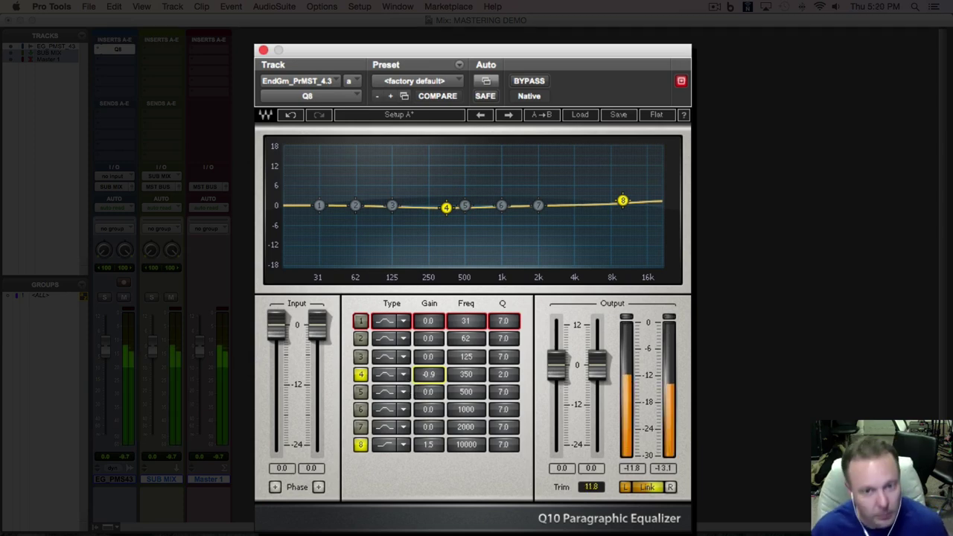
pyautogui.click(530, 84)
pyautogui.click(531, 82)
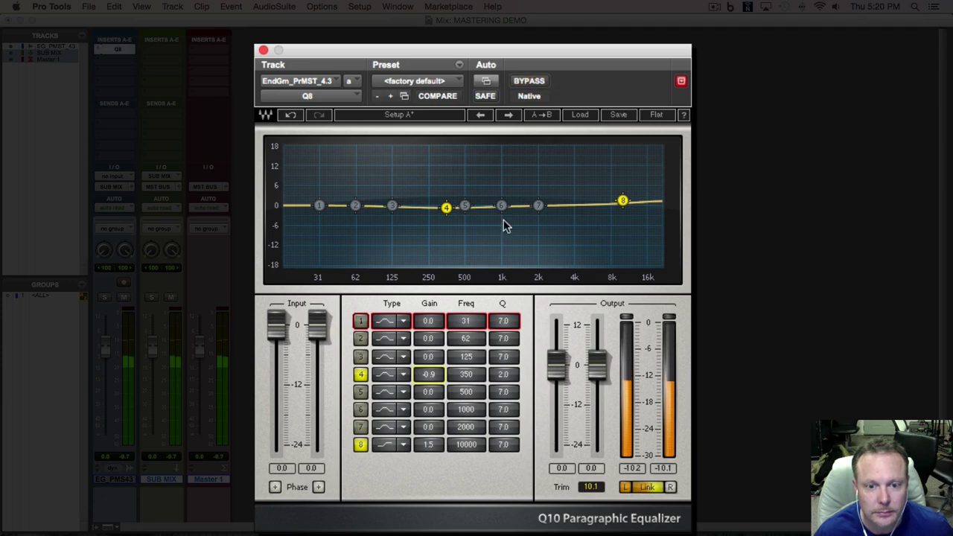
pyautogui.moveTo(436, 371); pyautogui.dragTo(436, 374)
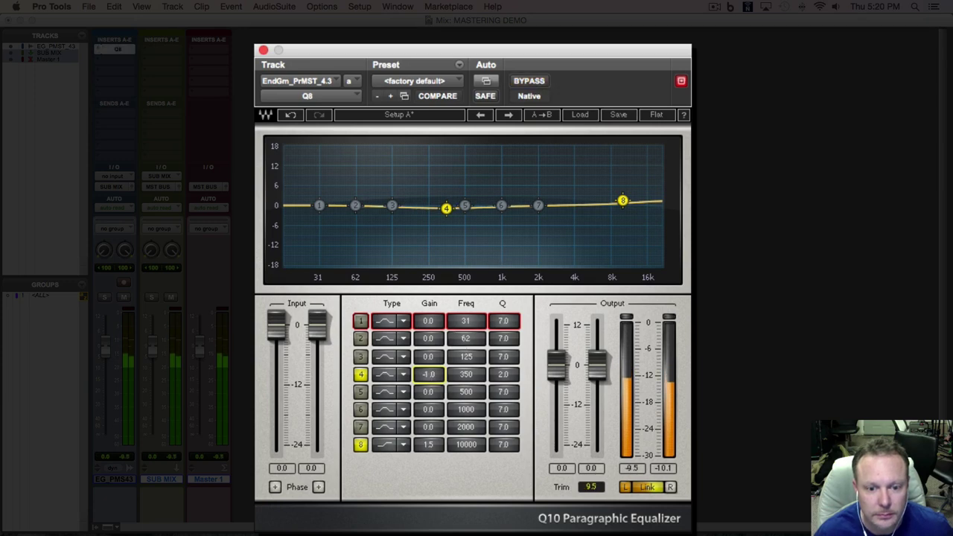
# Step: Turn on band 7 of the Q8 with 0.7 dB gain and set its frequency to 2500 Hz
pyautogui.click(539, 208)
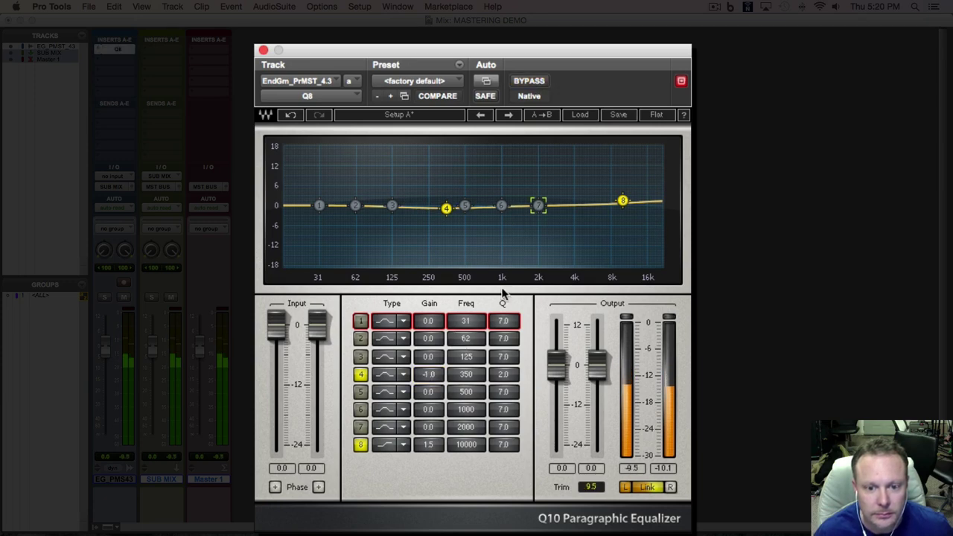
pyautogui.click(360, 427)
pyautogui.moveTo(421, 432); pyautogui.dragTo(421, 425)
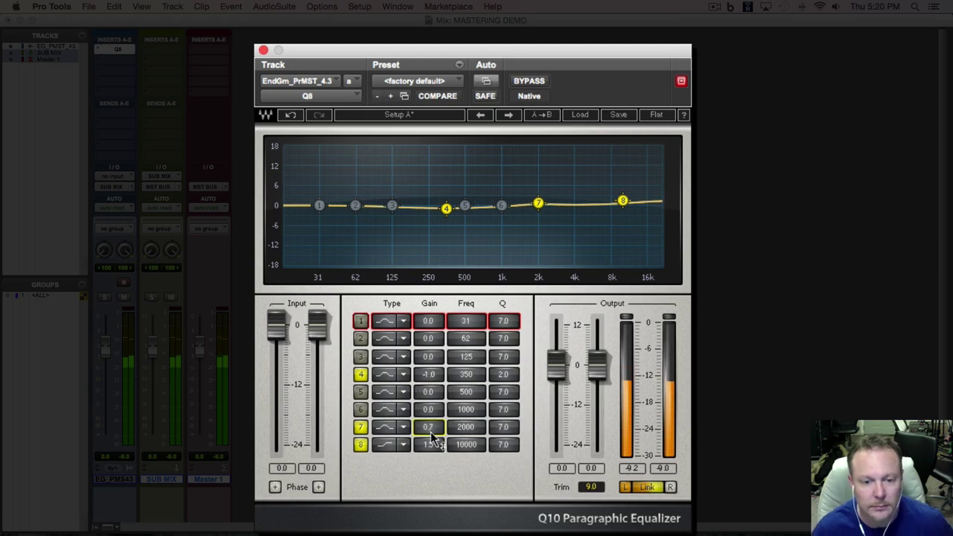
pyautogui.doubleClick(462, 430)
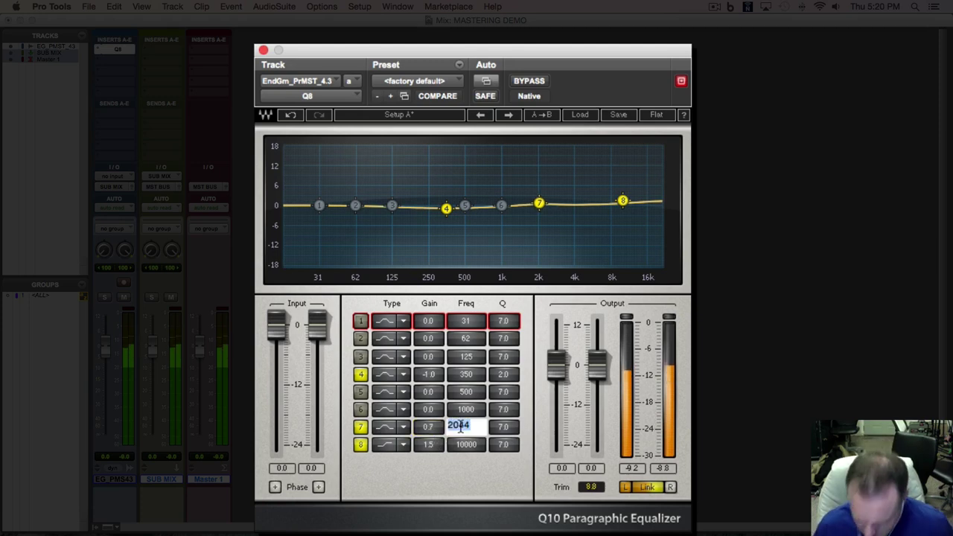
pyautogui.write('2500')
pyautogui.press('Return')
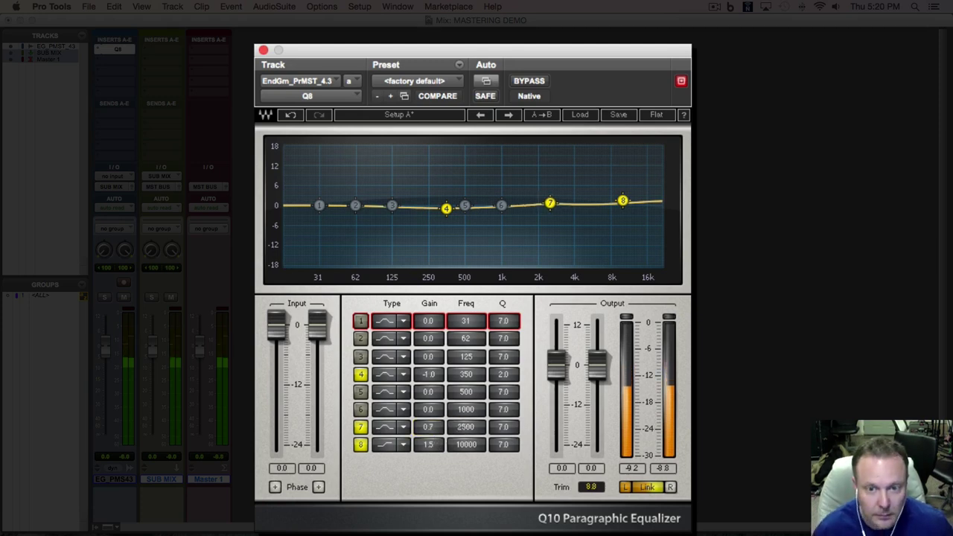
# Step: Compare the playback with the Q8 bypassed and active, then stop playback and close the plug-in window
pyautogui.click(529, 81)
pyautogui.click(529, 81)
pyautogui.press('space')
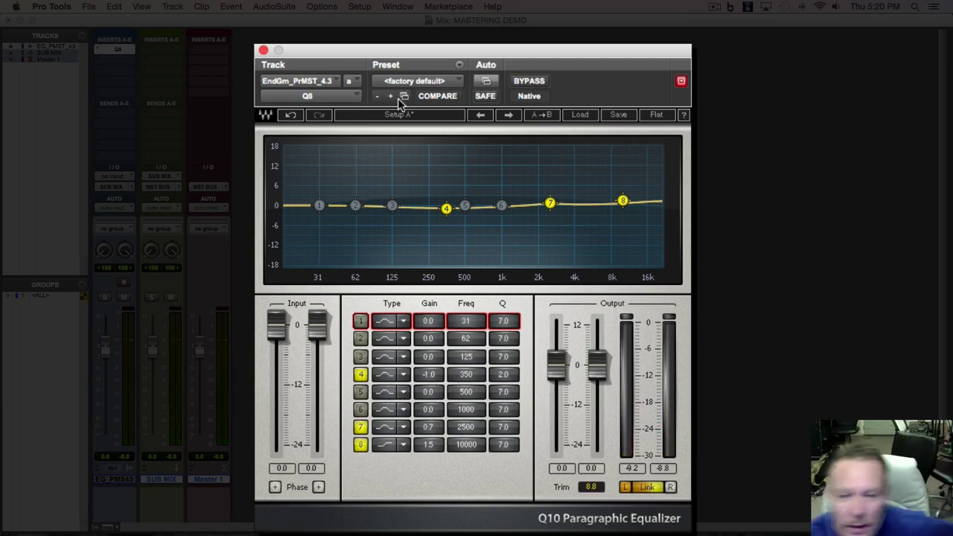
pyautogui.click(262, 49)
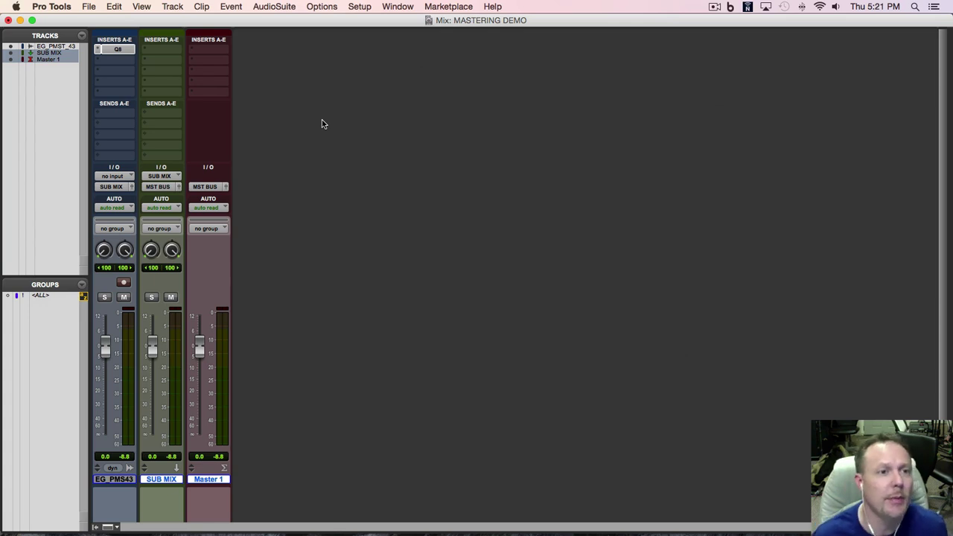
# Step: Insert the multichannel Waves C1 comp (stereo) in the second insert slot of SUB MIX and close its window
pyautogui.click(166, 65)
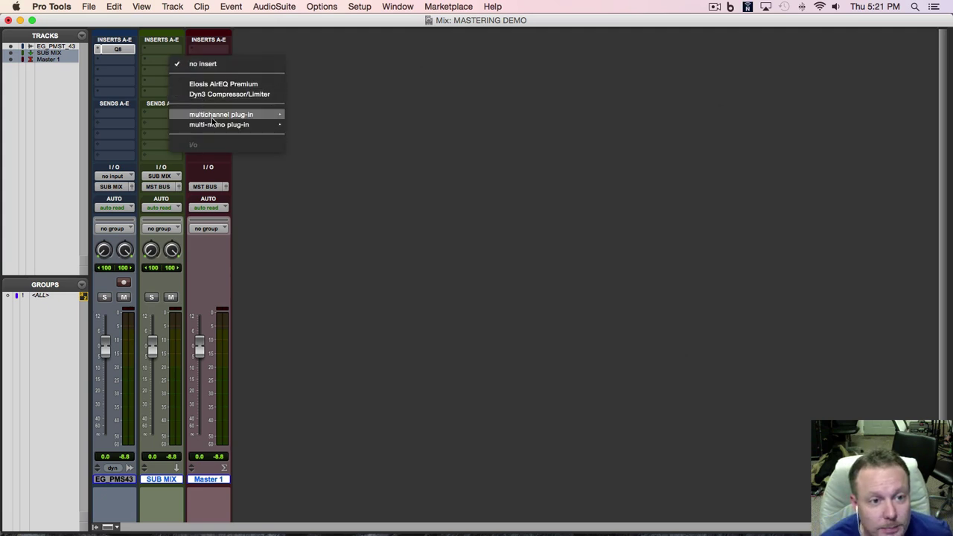
pyautogui.moveTo(213, 118)
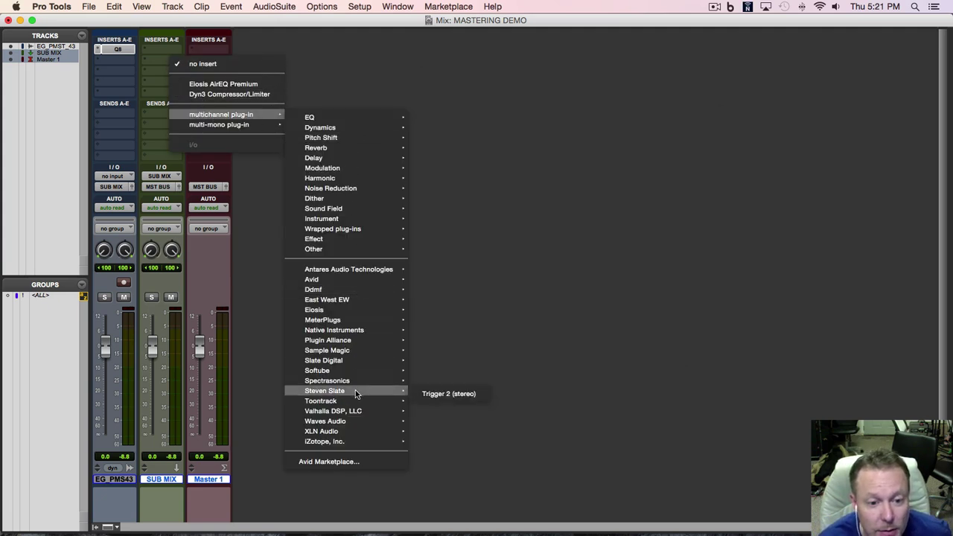
pyautogui.moveTo(351, 424)
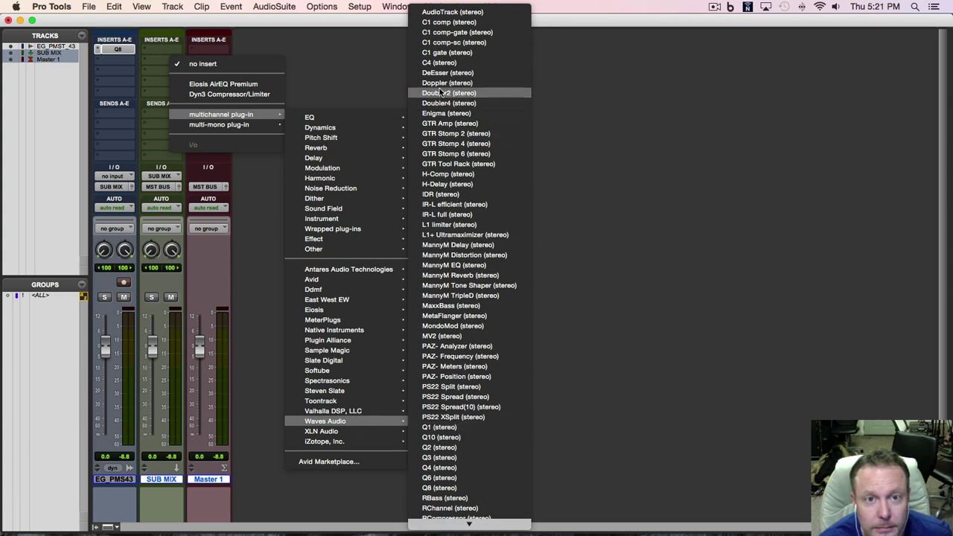
pyautogui.click(440, 23)
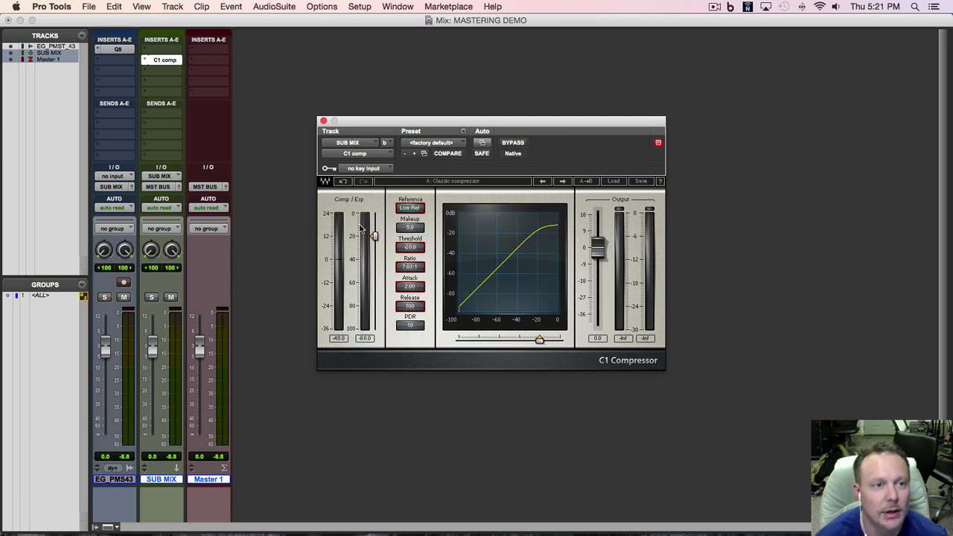
pyautogui.click(324, 121)
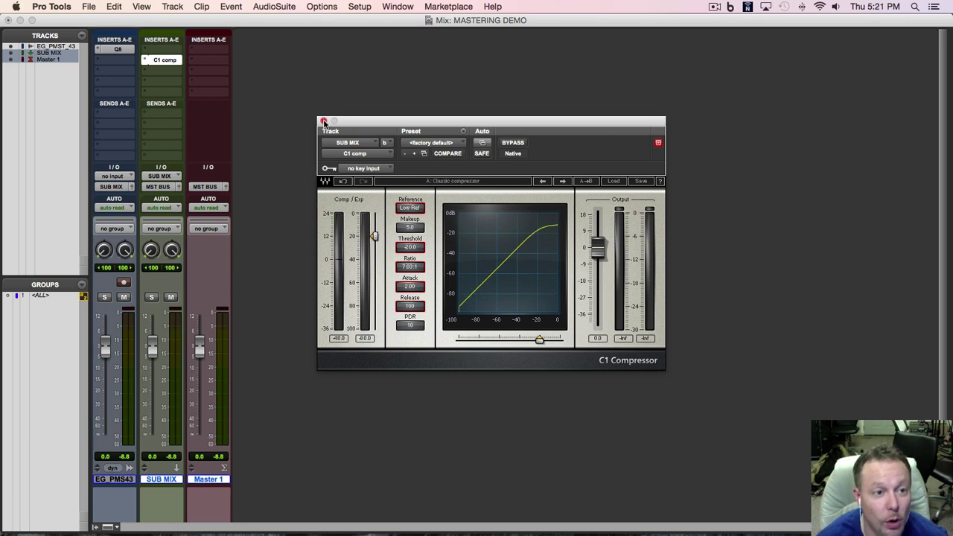
# Step: Replace the C1 comp on SUB MIX with the multichannel Waves C4 (stereo) and load its Multi Opto Mastering preset
pyautogui.click(143, 60)
pyautogui.moveTo(198, 61)
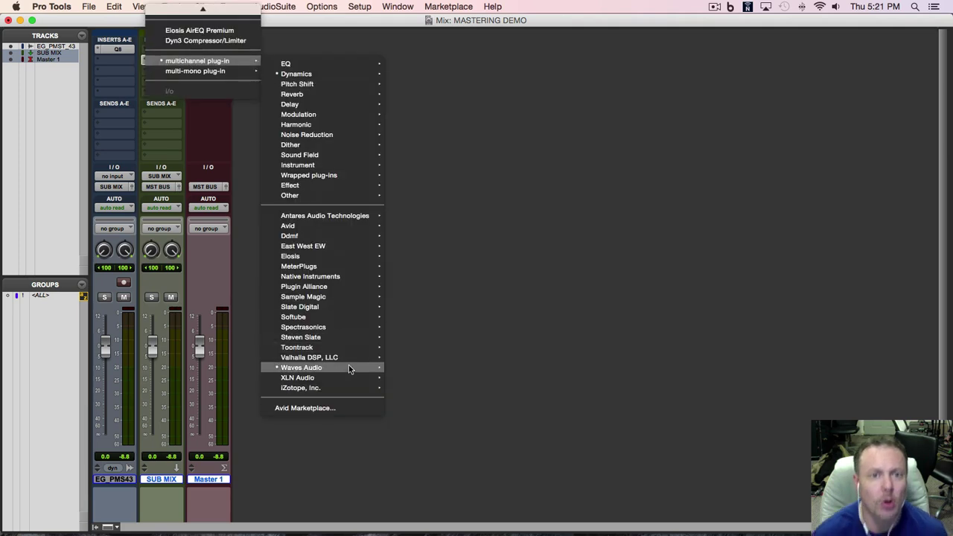
pyautogui.moveTo(350, 368)
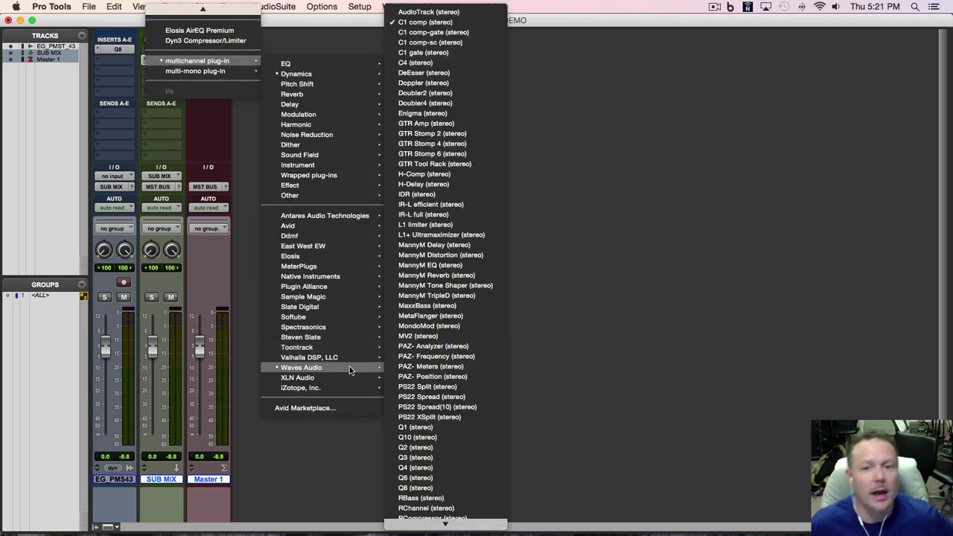
pyautogui.click(407, 63)
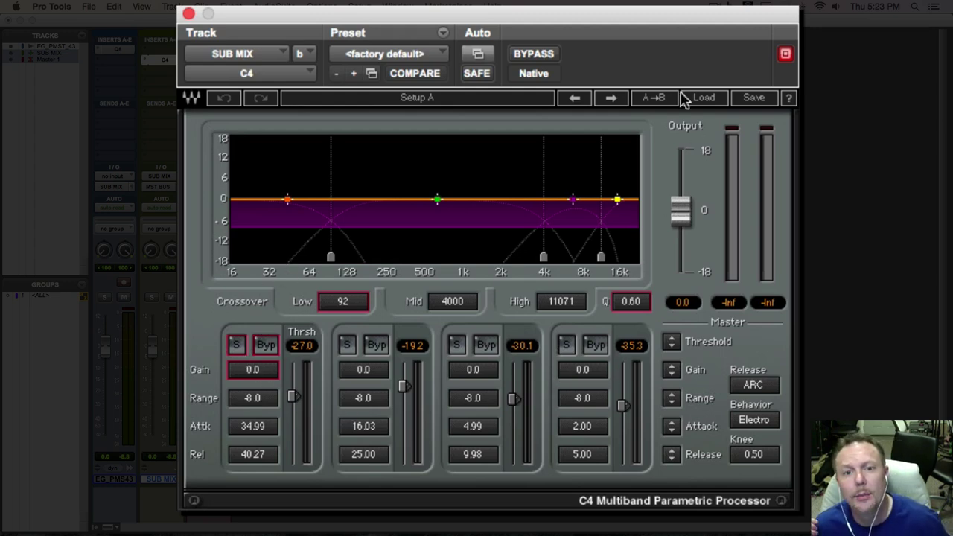
pyautogui.click(703, 97)
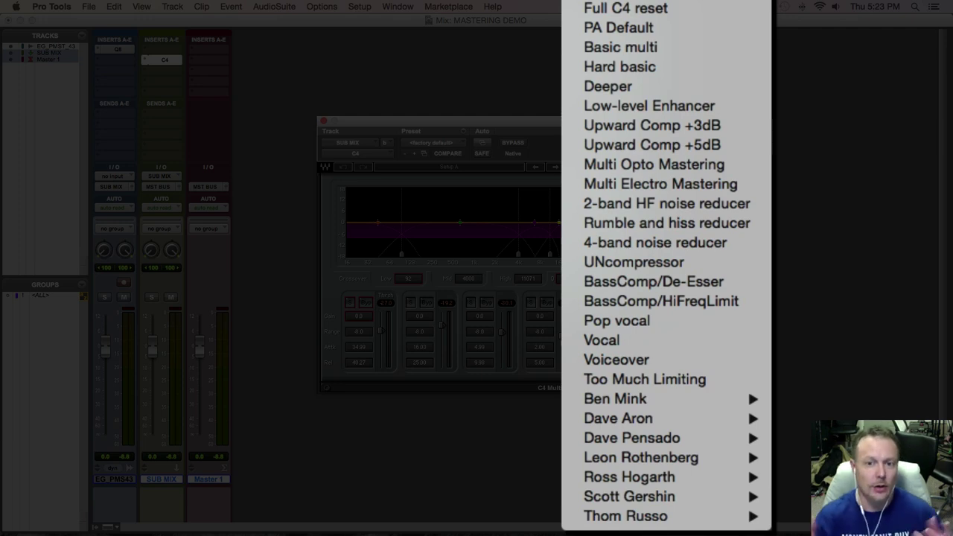
pyautogui.click(622, 164)
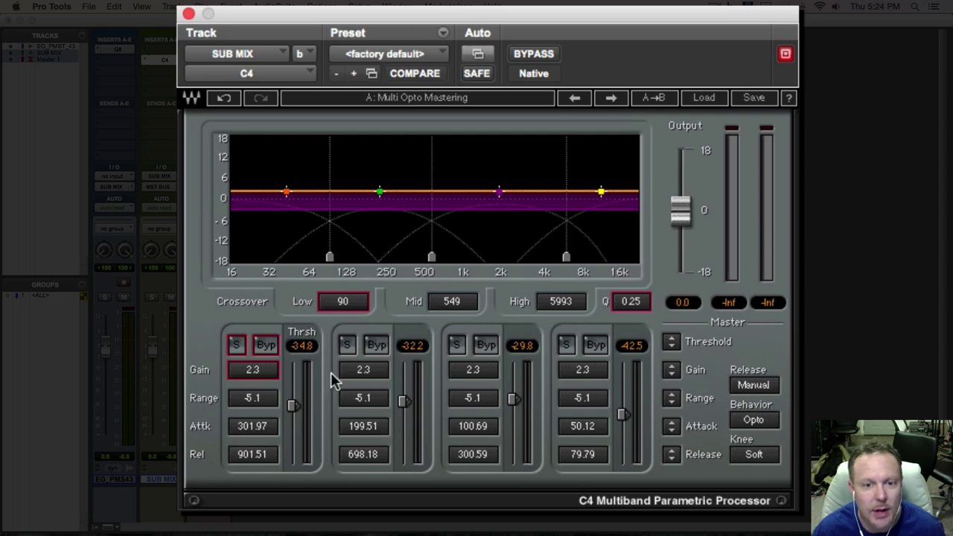
# Step: During playback, set the C4 thresholds of bands 1 to 4 to -33.4, -31.7, -24.6 and -32.6, and band 1's range to -7.1
pyautogui.press('space')
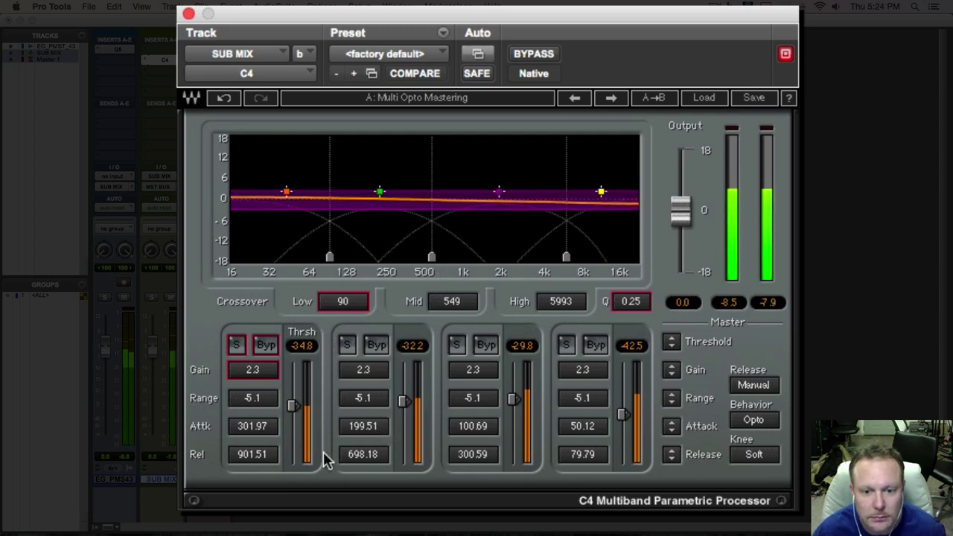
pyautogui.moveTo(513, 403); pyautogui.dragTo(514, 391)
pyautogui.moveTo(623, 415); pyautogui.dragTo(624, 403)
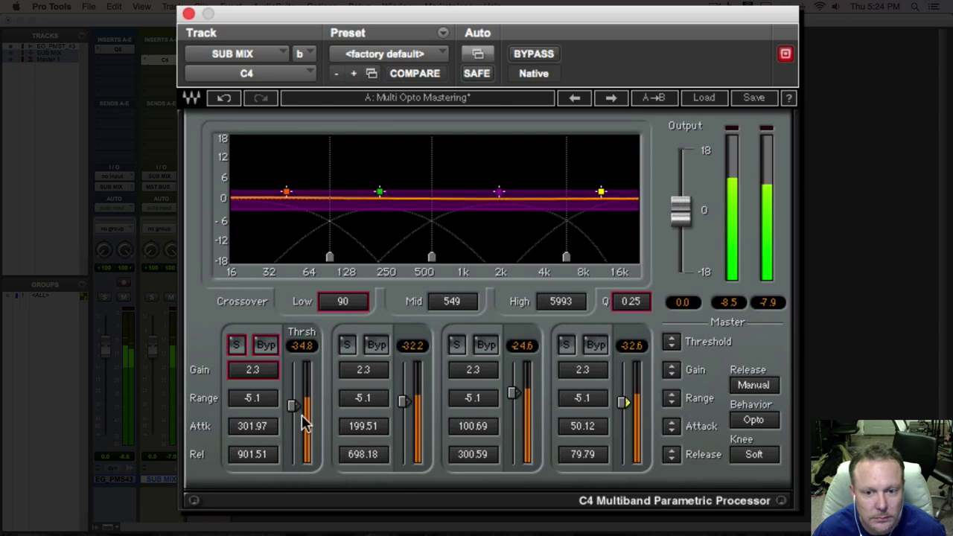
pyautogui.moveTo(294, 407); pyautogui.dragTo(293, 402)
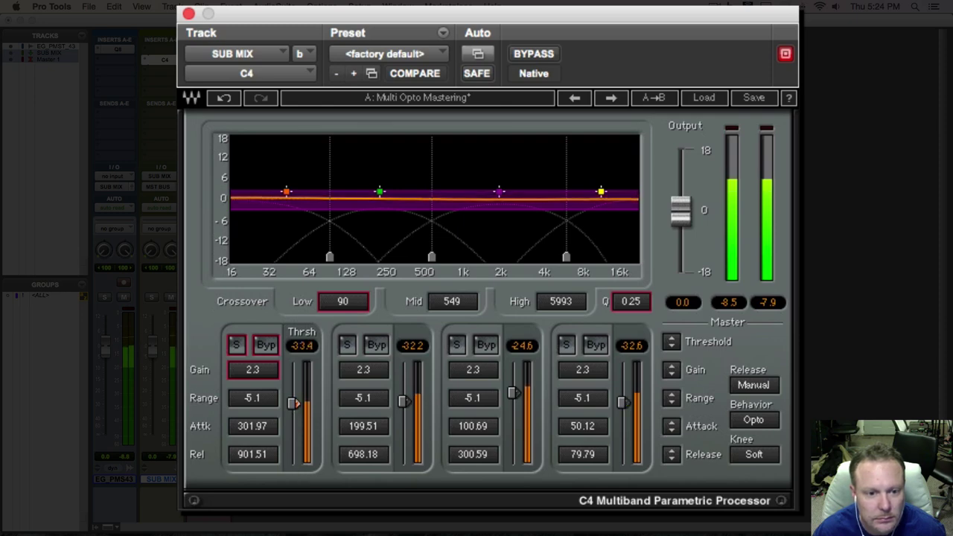
pyautogui.moveTo(404, 406); pyautogui.dragTo(404, 404)
pyautogui.click(252, 397)
pyautogui.moveTo(251, 398); pyautogui.dragTo(252, 408)
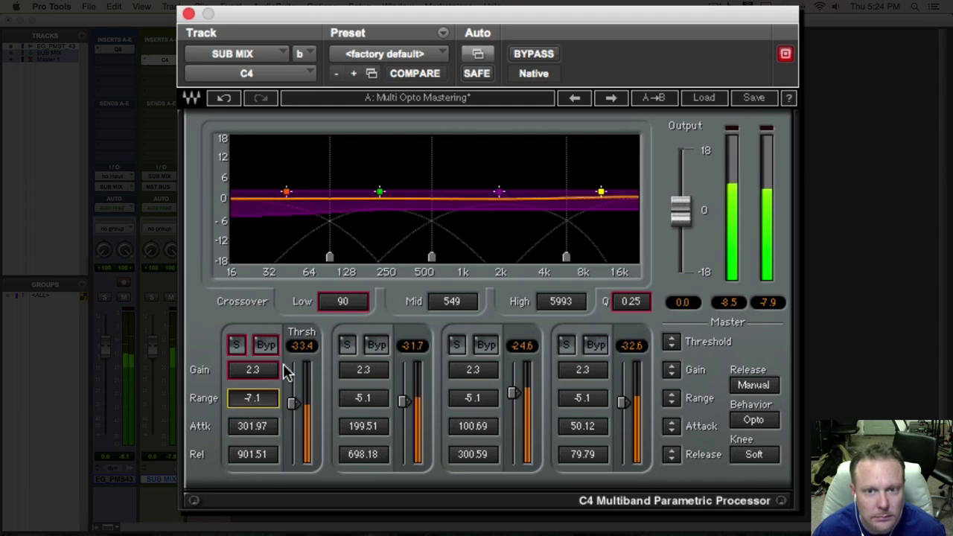
# Step: Compare the playback twice with the C4 bypassed and active
pyautogui.click(523, 58)
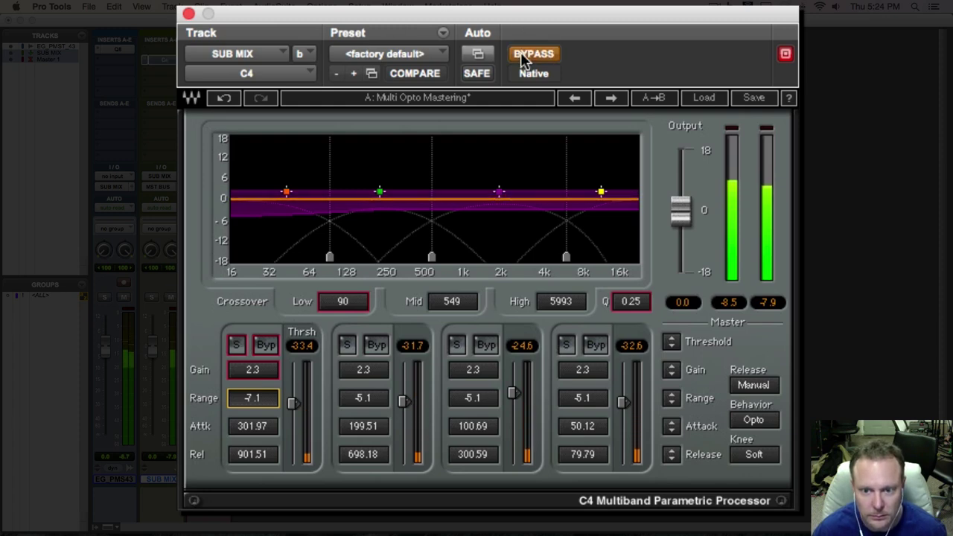
pyautogui.click(524, 58)
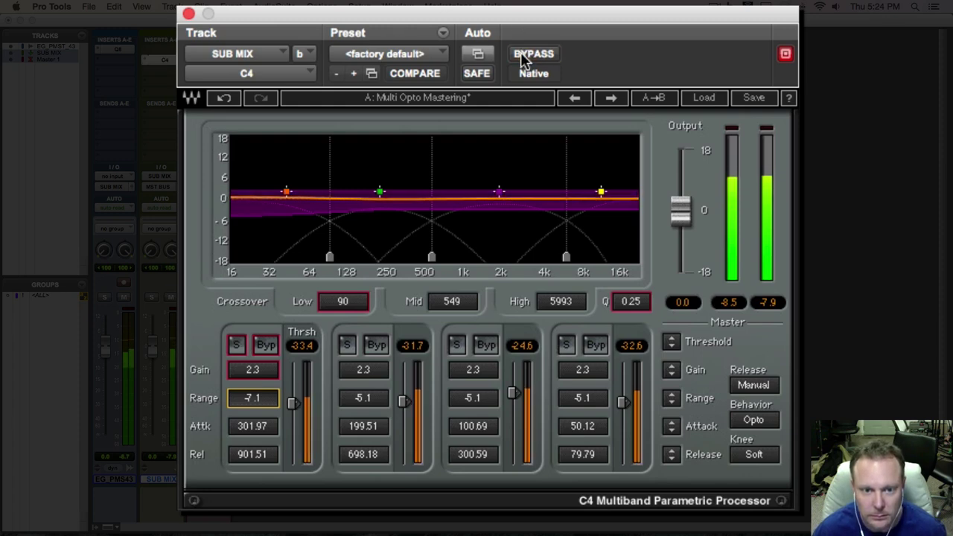
pyautogui.click(523, 58)
pyautogui.click(523, 59)
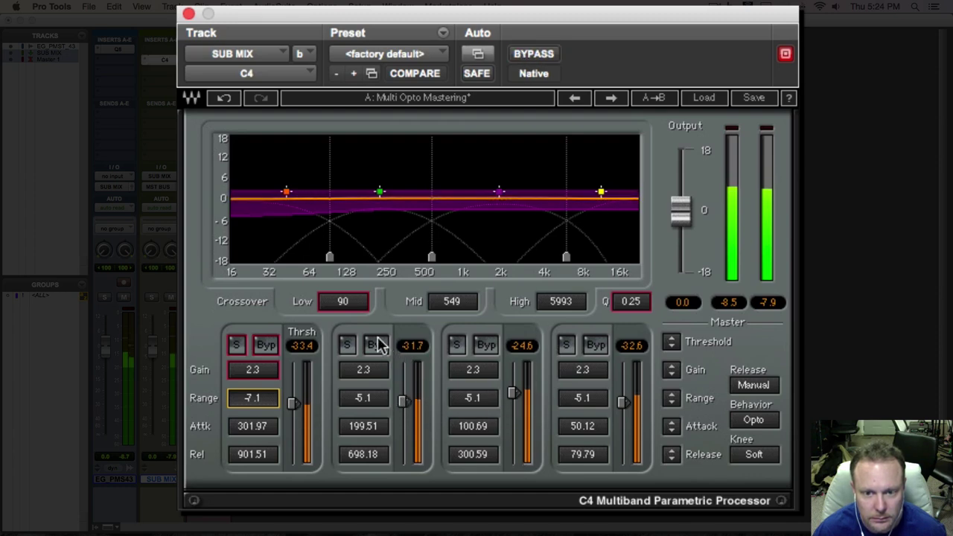
# Step: Bypass C4 bands 1 and 4, then set band 2's threshold to -31.3 and range to -7.6, and band 3's to -24.3 and -6.3
pyautogui.click(264, 345)
pyautogui.click(596, 346)
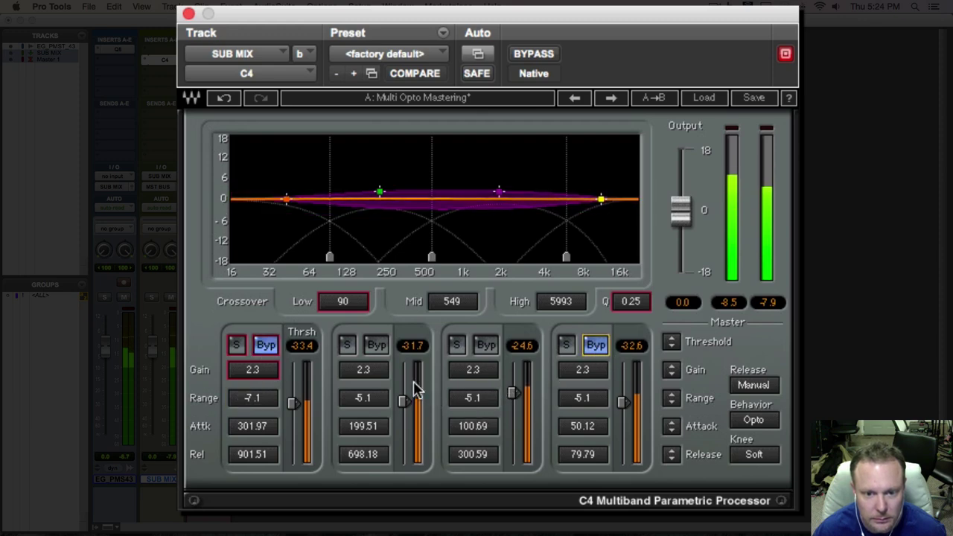
pyautogui.moveTo(404, 402); pyautogui.dragTo(404, 400)
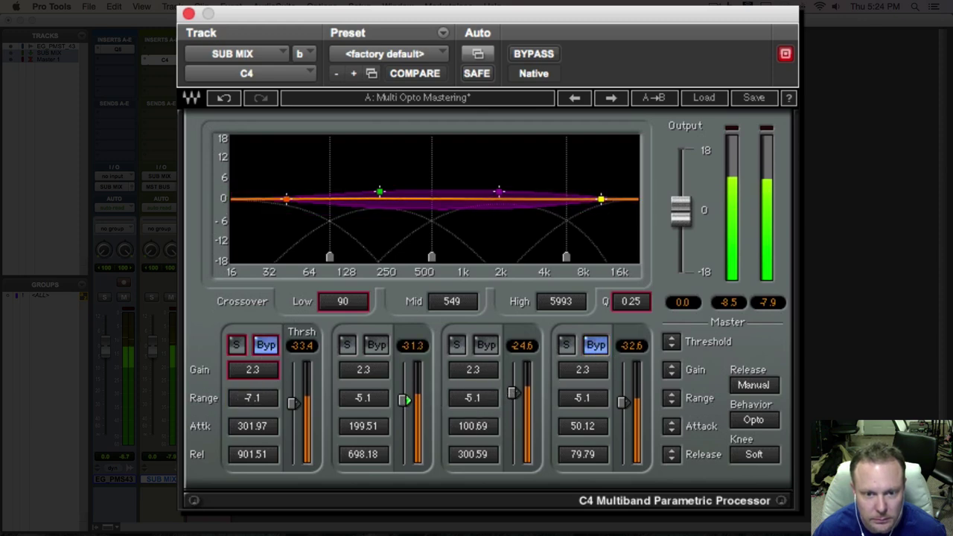
pyautogui.moveTo(514, 390); pyautogui.dragTo(515, 388)
pyautogui.moveTo(364, 387)
pyautogui.mouseDown()
pyautogui.moveTo(365, 408)
pyautogui.moveTo(362, 395)
pyautogui.mouseUp()
pyautogui.moveTo(481, 394); pyautogui.dragTo(481, 402)
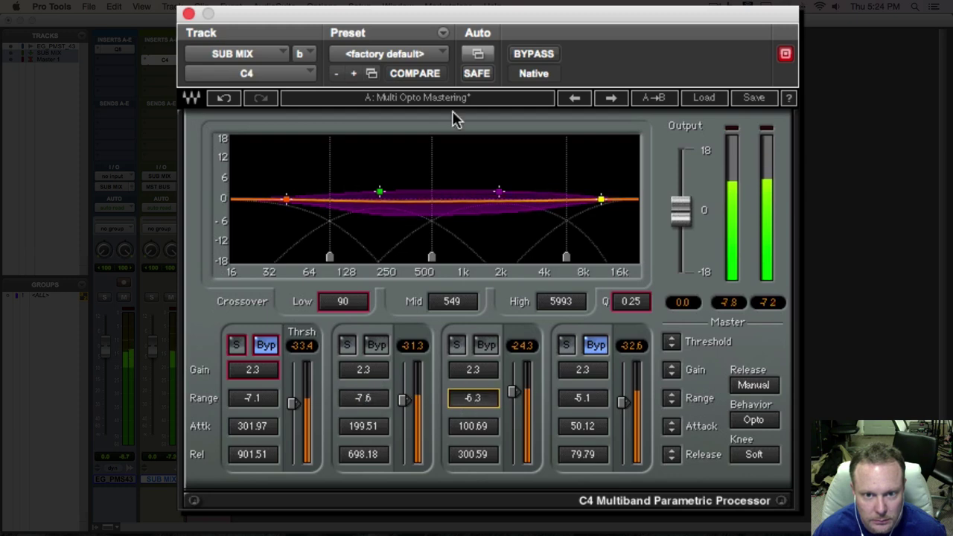
# Step: Compare the playback with the C4 bypassed and active, and reactivate its bands 4 and 1
pyautogui.click(553, 55)
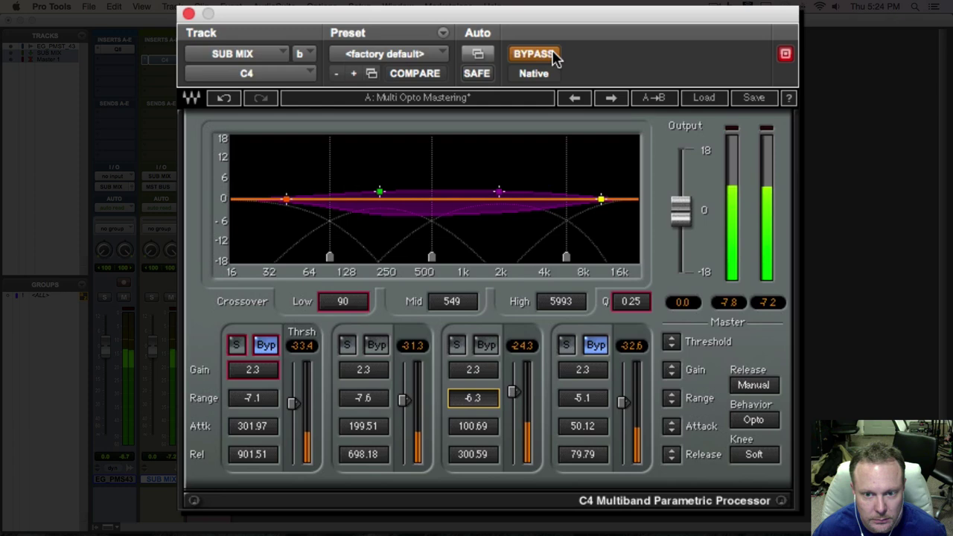
pyautogui.click(553, 56)
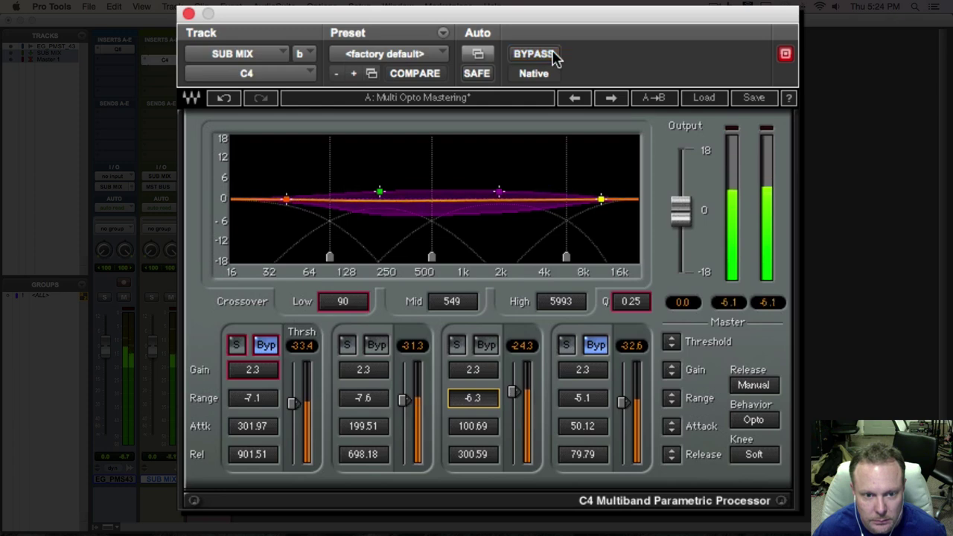
pyautogui.click(598, 346)
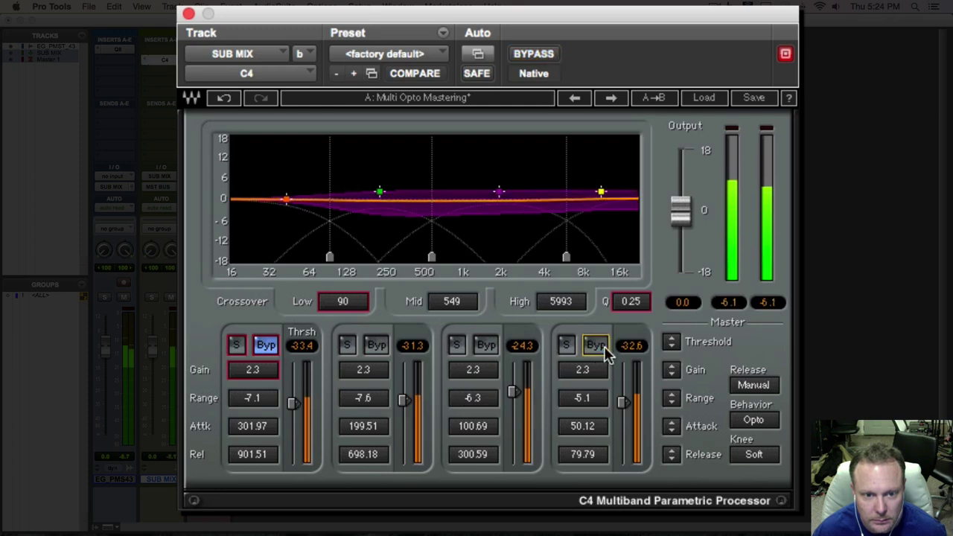
pyautogui.click(267, 346)
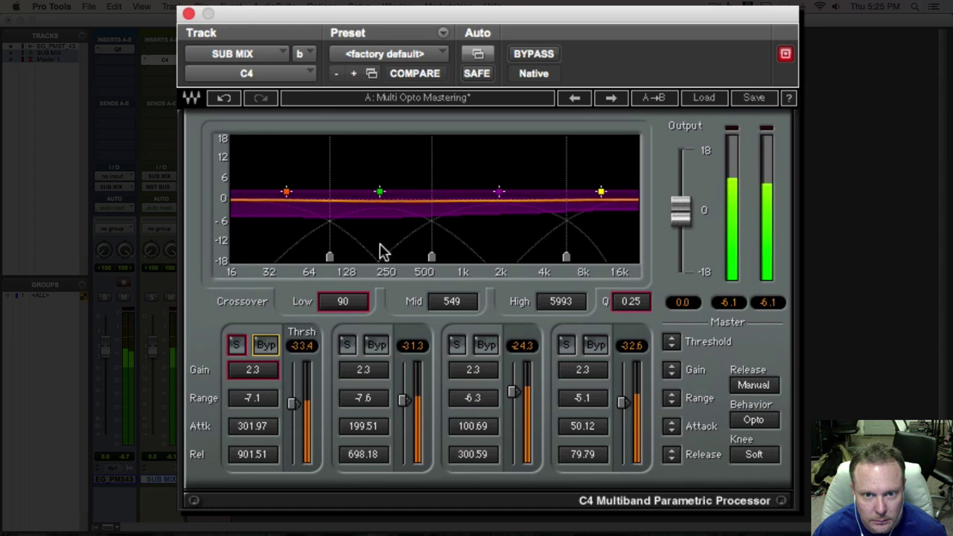
# Step: Check the effect of all four C4 bands against the bypassed signal and close the plug-in window
pyautogui.click(533, 55)
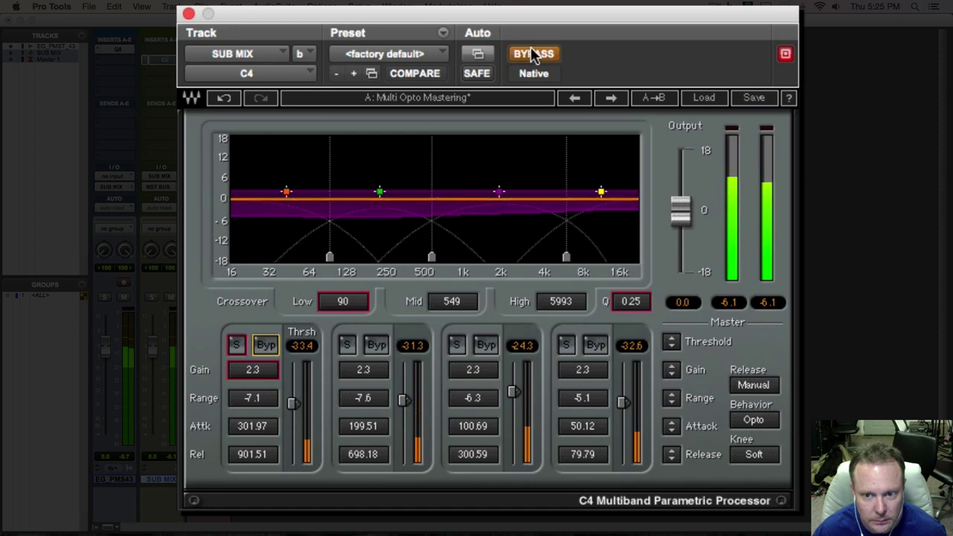
pyautogui.click(533, 55)
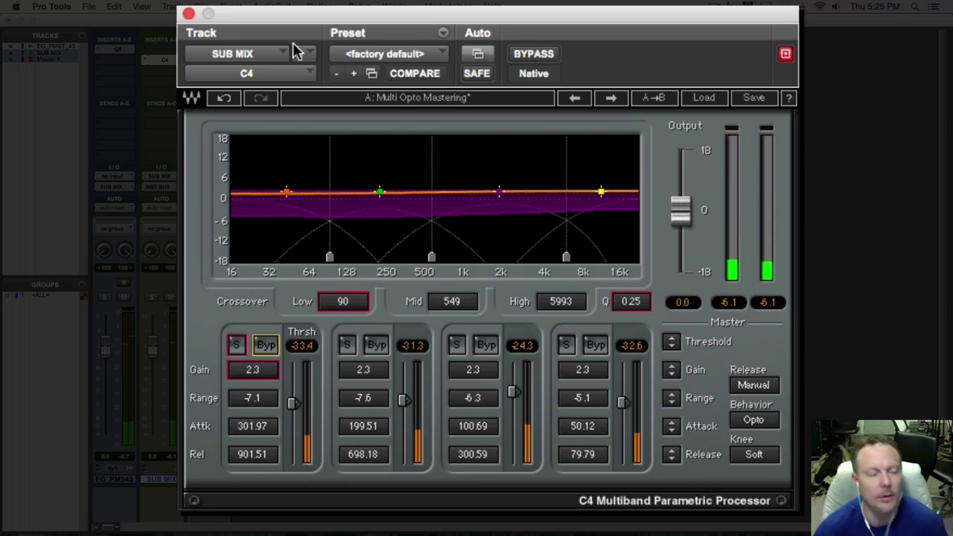
pyautogui.click(189, 14)
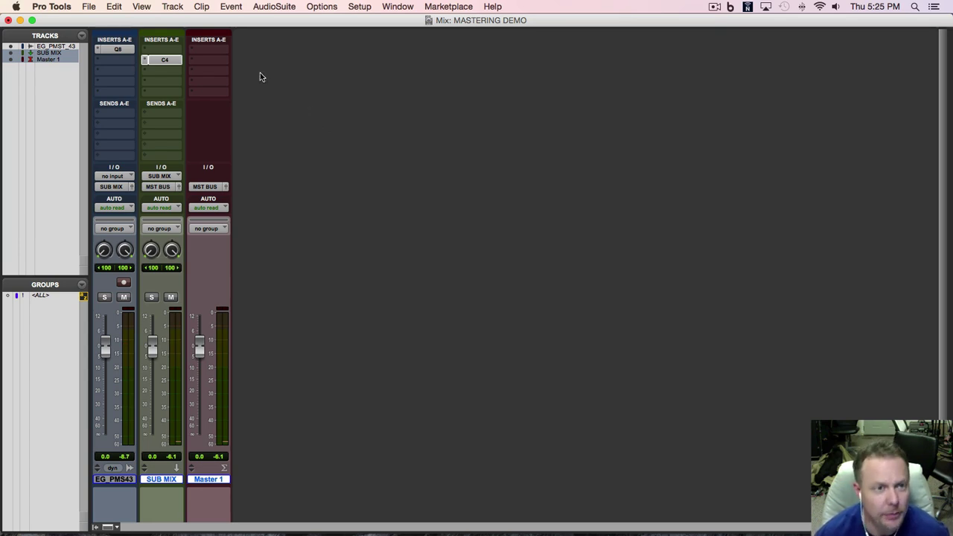
# Step: Insert the multichannel Waves Q4 (stereo) in the third insert slot of SUB MIX and reposition its window
pyautogui.click(165, 73)
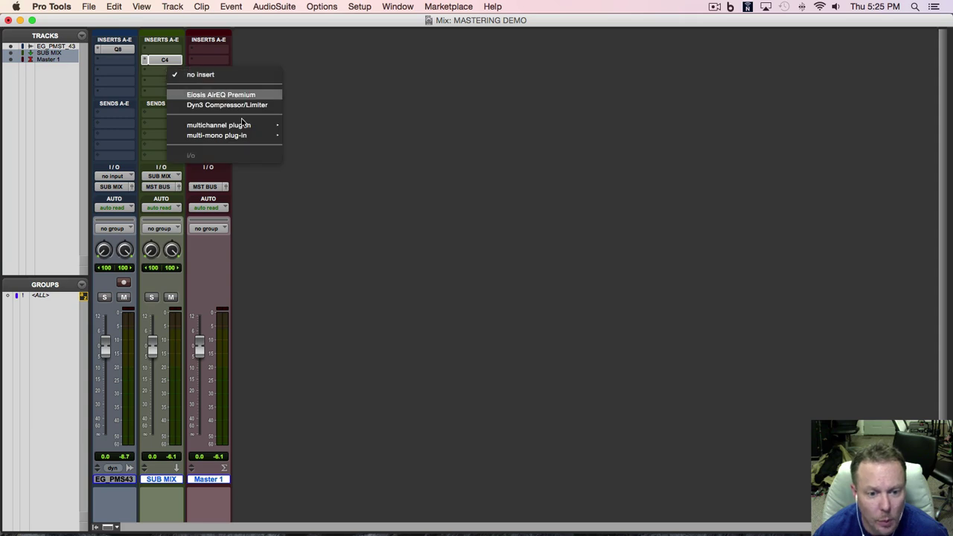
pyautogui.moveTo(240, 128)
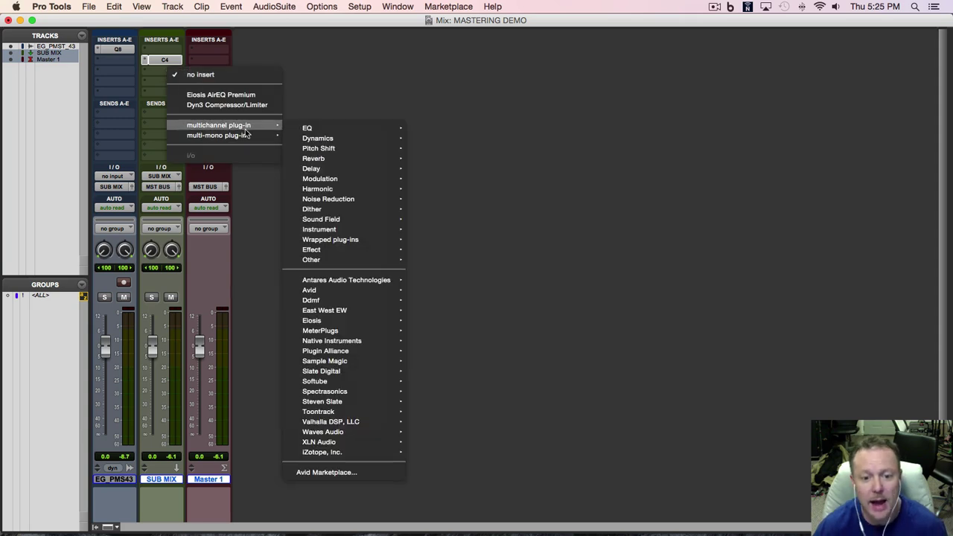
pyautogui.moveTo(363, 434)
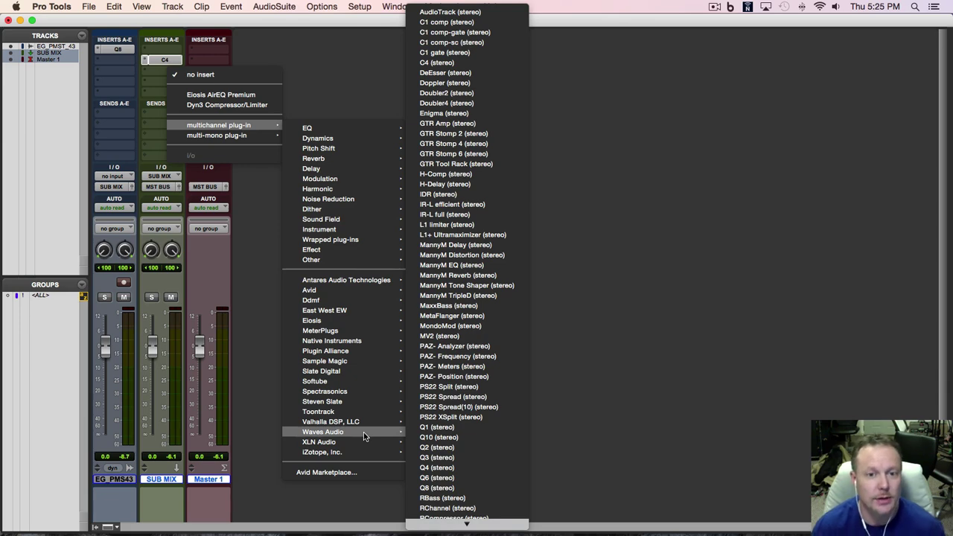
pyautogui.click(434, 468)
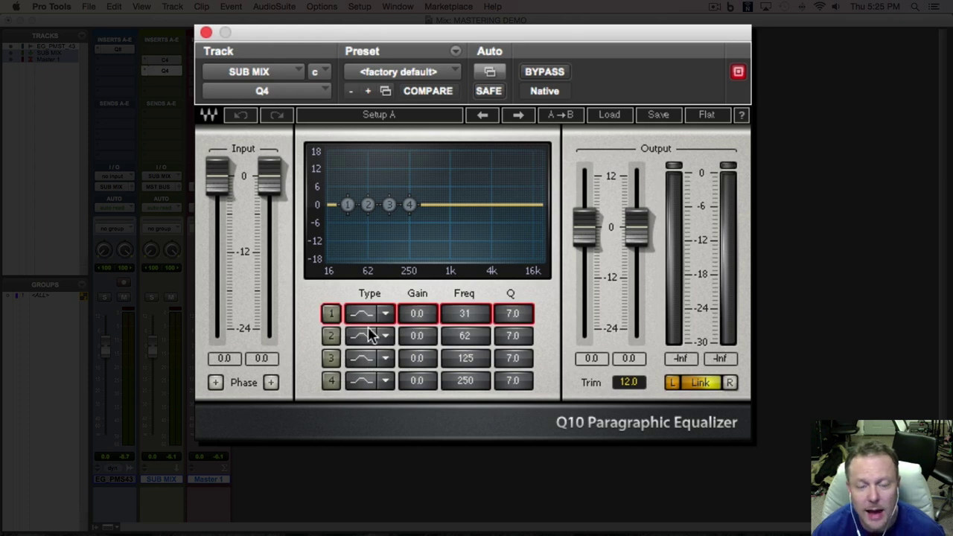
pyautogui.moveTo(383, 37); pyautogui.dragTo(432, 97)
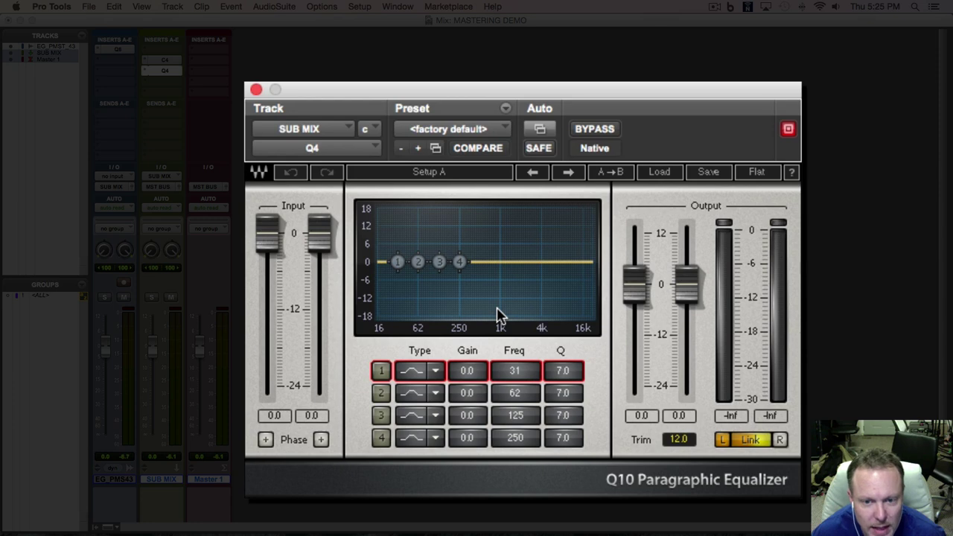
# Step: Turn on band 1 of the Q4 as a high-pass filter with a Q of 6.2 and a gain of -0.5
pyautogui.click(432, 373)
pyautogui.click(477, 418)
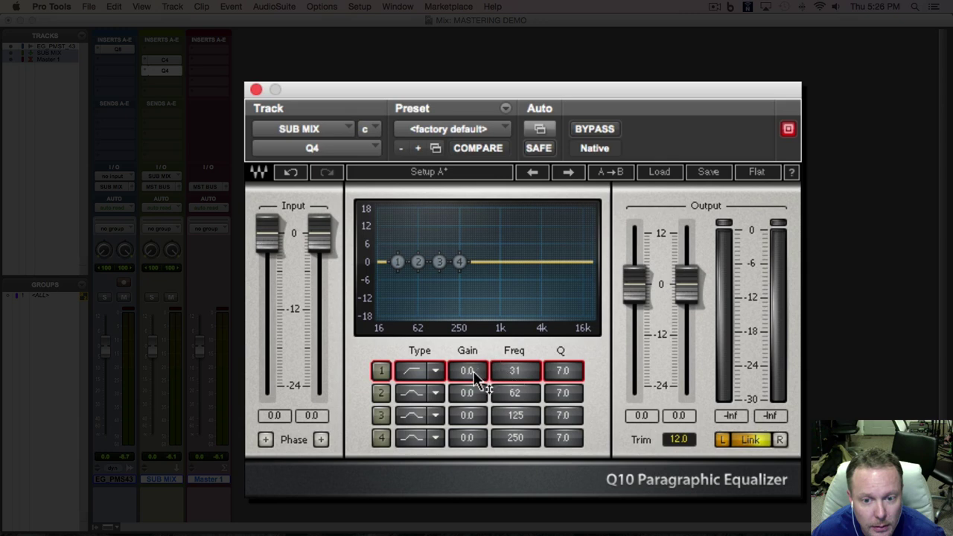
pyautogui.click(381, 371)
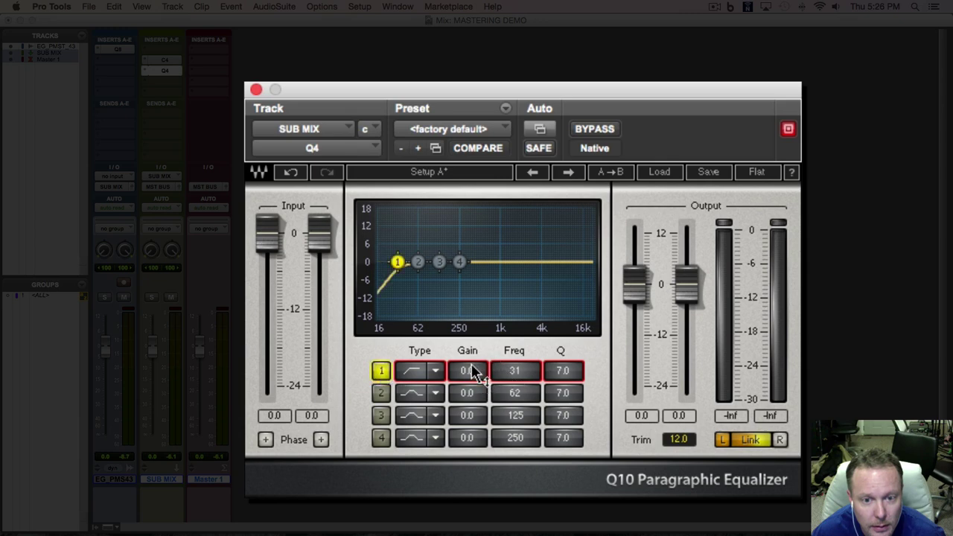
pyautogui.click(554, 371)
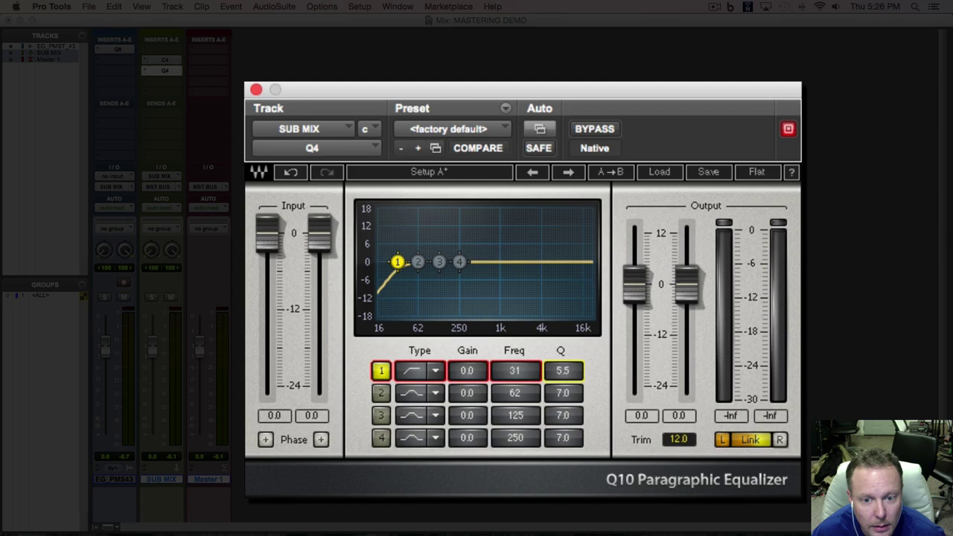
pyautogui.moveTo(469, 377); pyautogui.dragTo(470, 375)
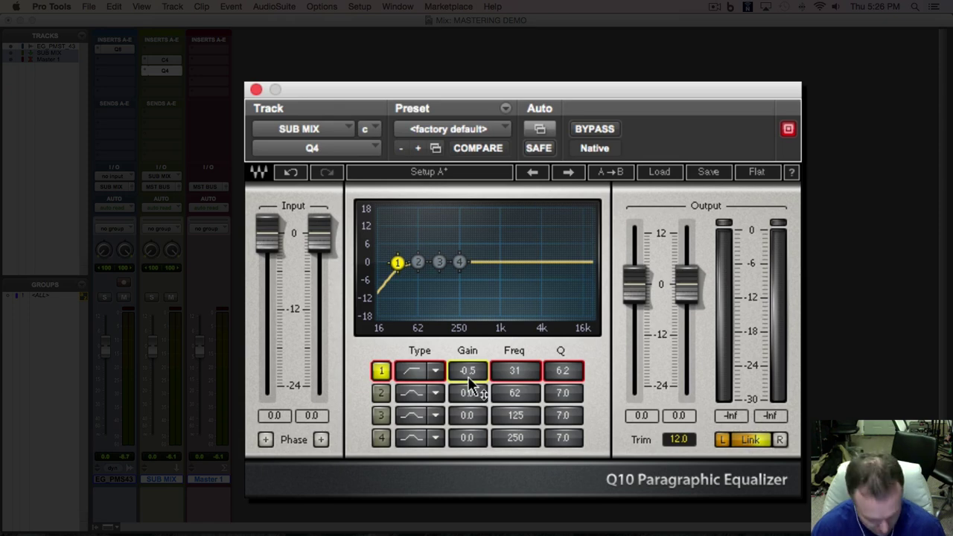
# Step: Play the session and compare the sound with the Q4 bypassed and active
pyautogui.click(593, 130)
pyautogui.press('space')
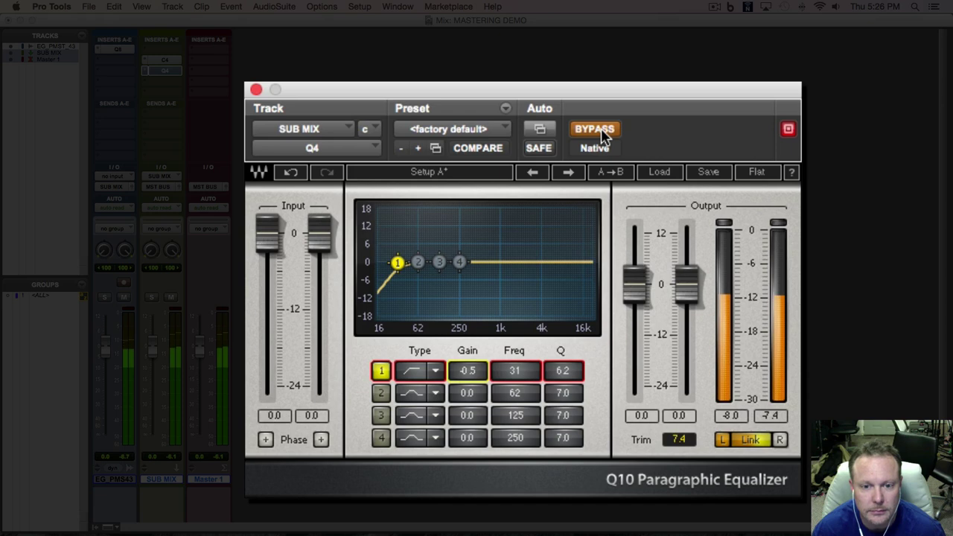
pyautogui.click(601, 128)
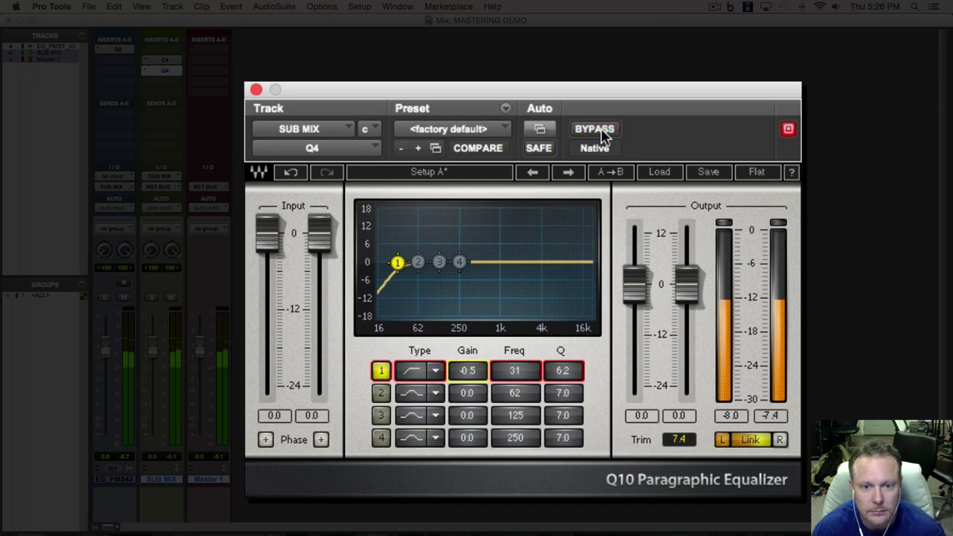
pyautogui.click(601, 128)
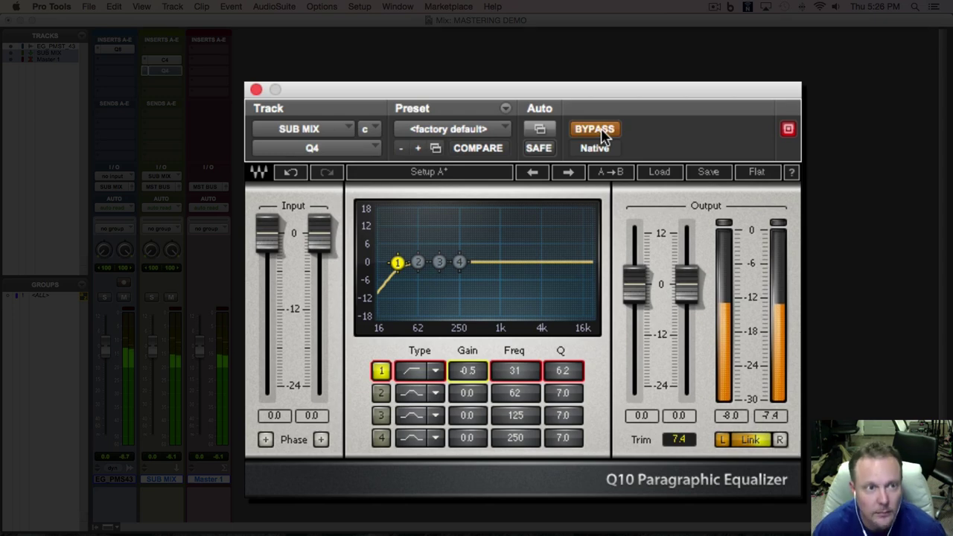
pyautogui.click(601, 128)
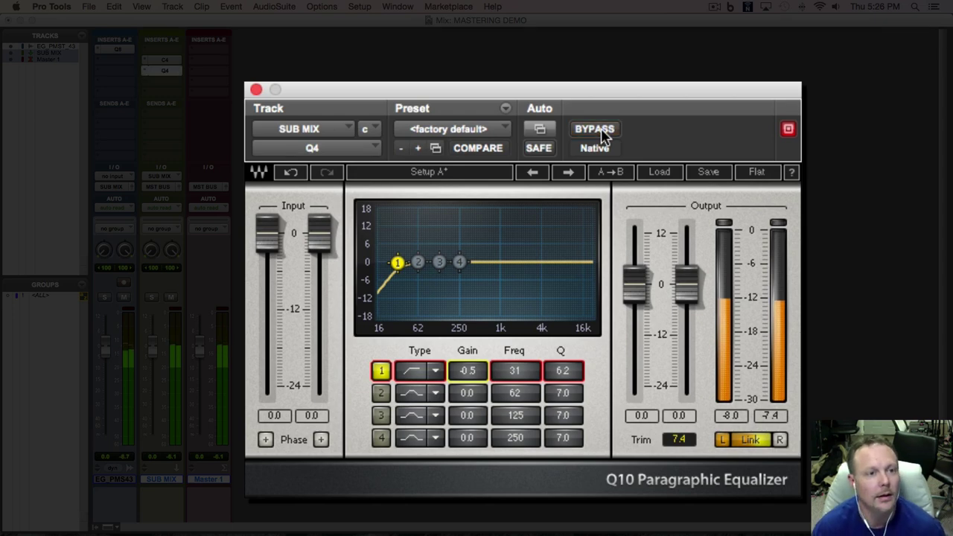
# Step: Close the Q4 window, insert the multichannel Waves Vitamin (stereo) in the fourth insert slot of SUB MIX and reposition its window
pyautogui.click(256, 90)
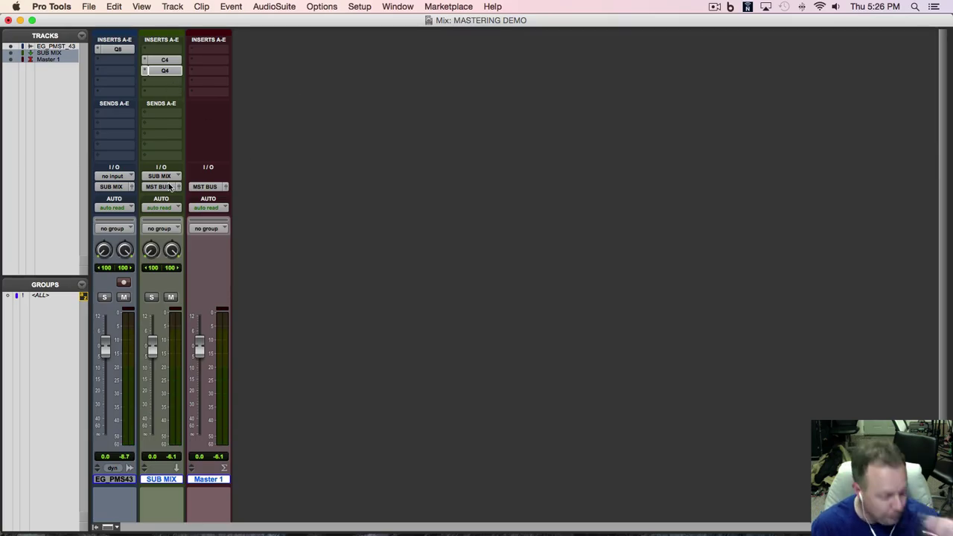
pyautogui.click(166, 82)
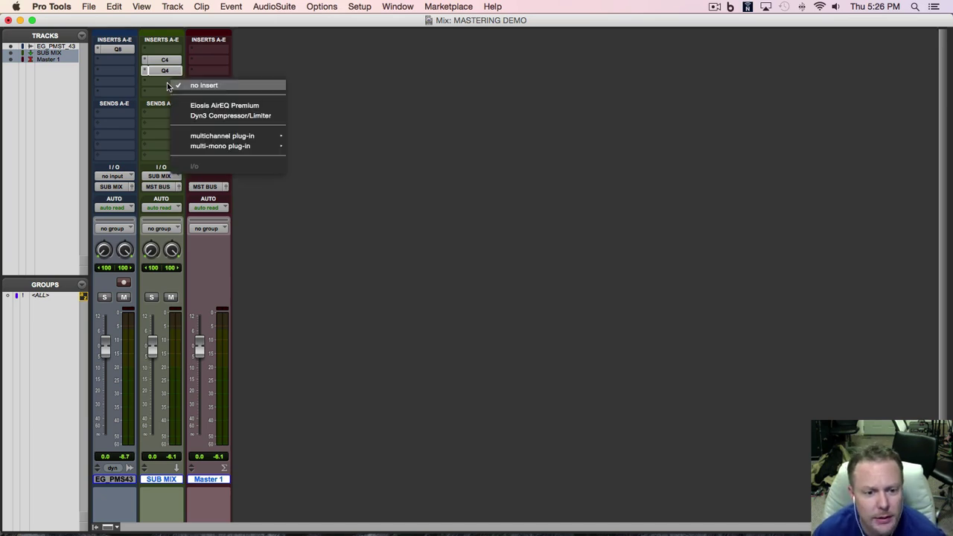
pyautogui.moveTo(249, 137)
pyautogui.moveTo(356, 251)
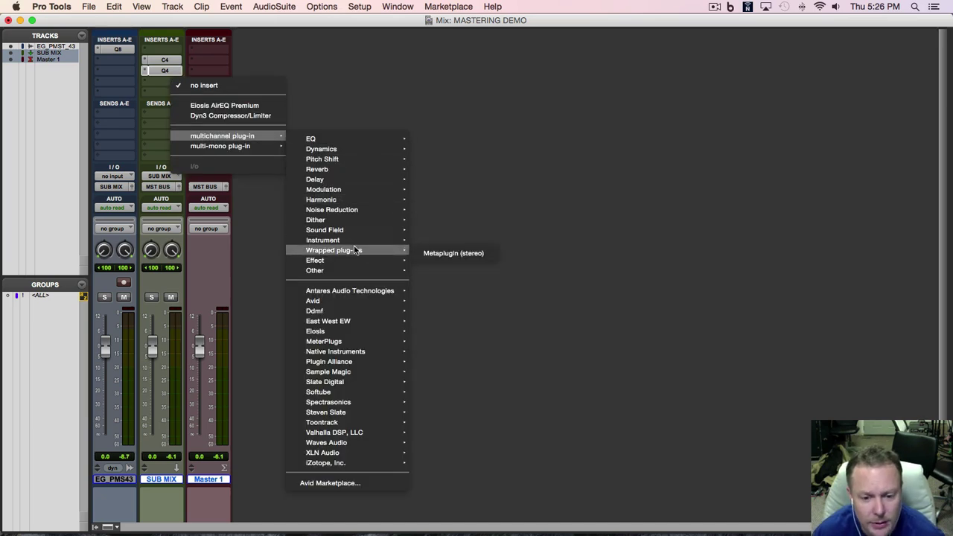
pyautogui.moveTo(370, 443)
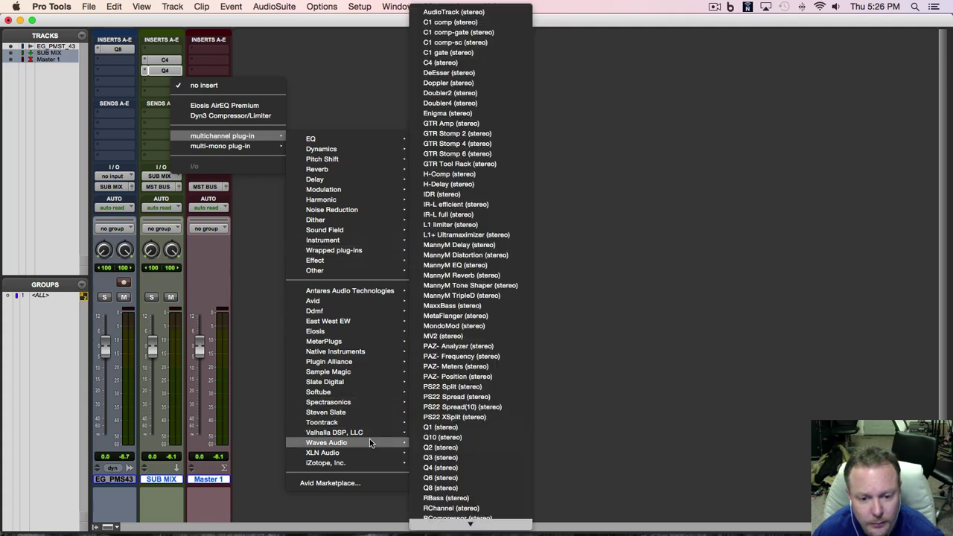
pyautogui.scroll(-10, 452, 499)
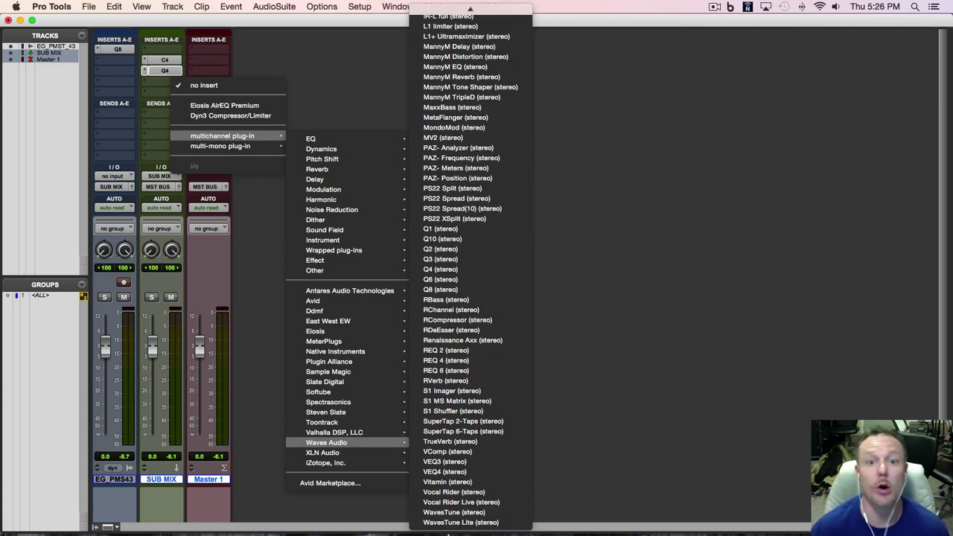
pyautogui.click(451, 482)
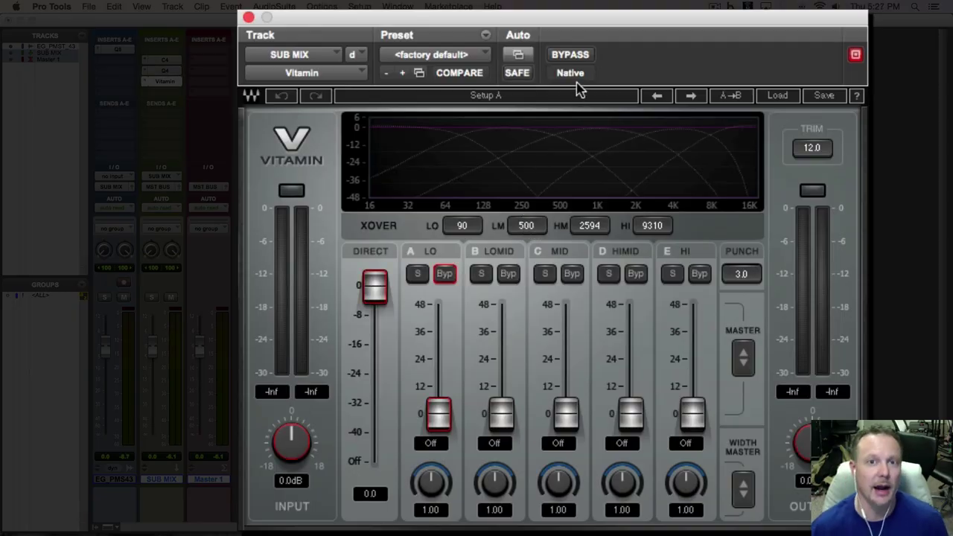
pyautogui.moveTo(632, 17); pyautogui.dragTo(599, 24)
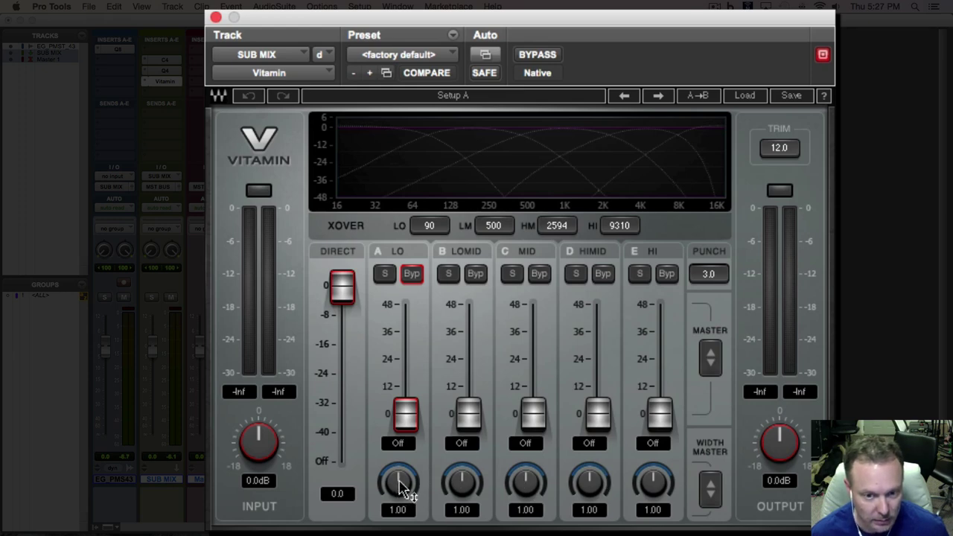
# Step: Set the Vitamin band widths to 0.00 for LO, 0.95 for LOMID, 0.96 for MID, 1.20 for HIMID and 1.27 for HI
pyautogui.moveTo(398, 481); pyautogui.dragTo(400, 489)
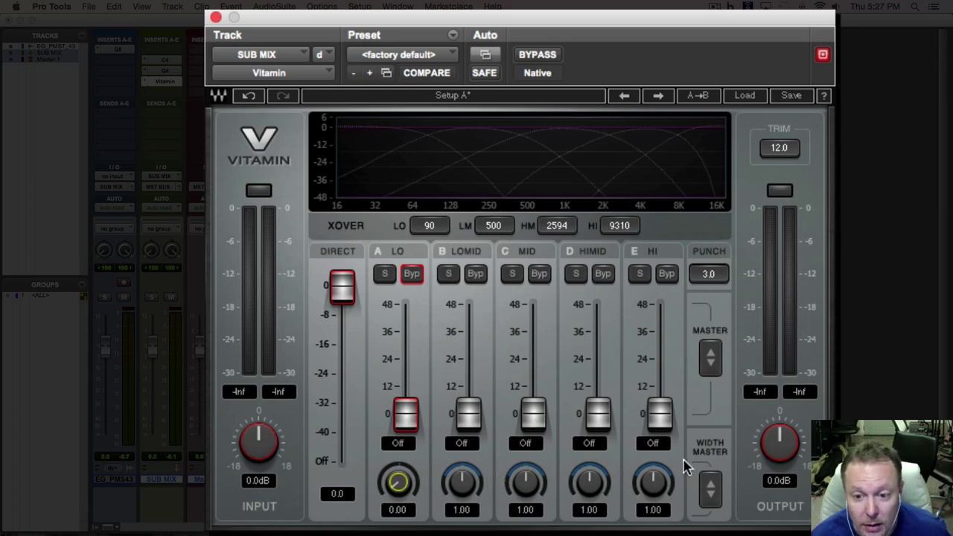
pyautogui.moveTo(653, 481); pyautogui.dragTo(653, 473)
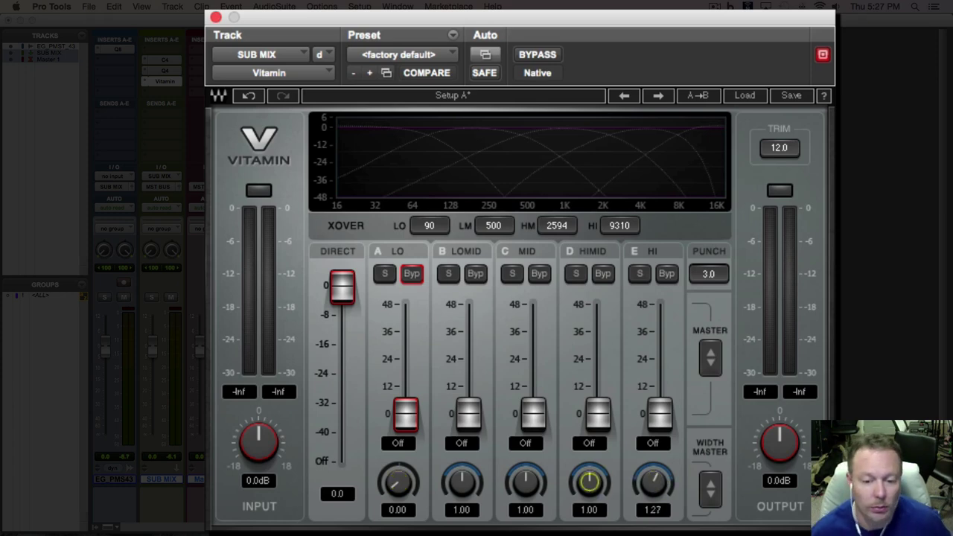
pyautogui.moveTo(588, 483); pyautogui.dragTo(589, 480)
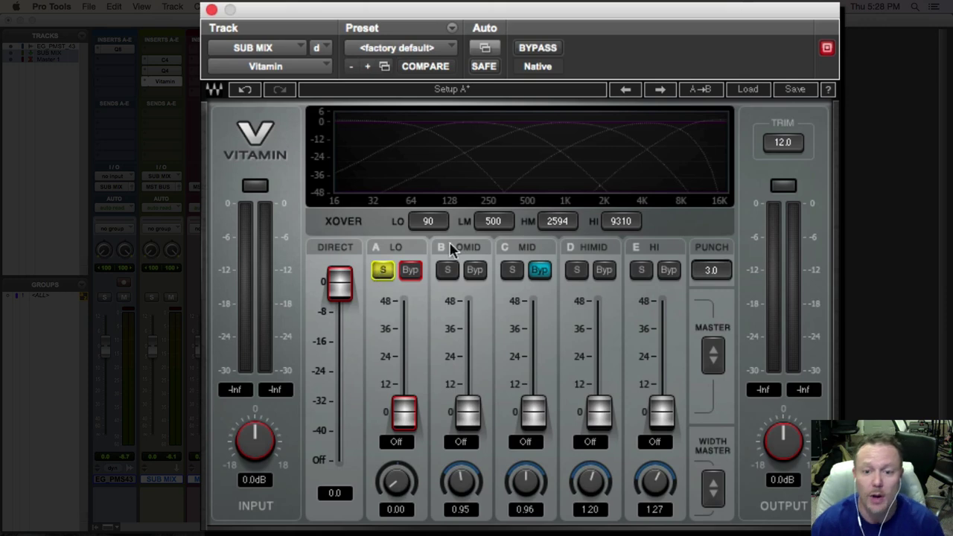
# Step: Turn off the MID band's bypass, play the session and raise the soloed LO band to 13.5
pyautogui.click(541, 271)
pyautogui.press('space')
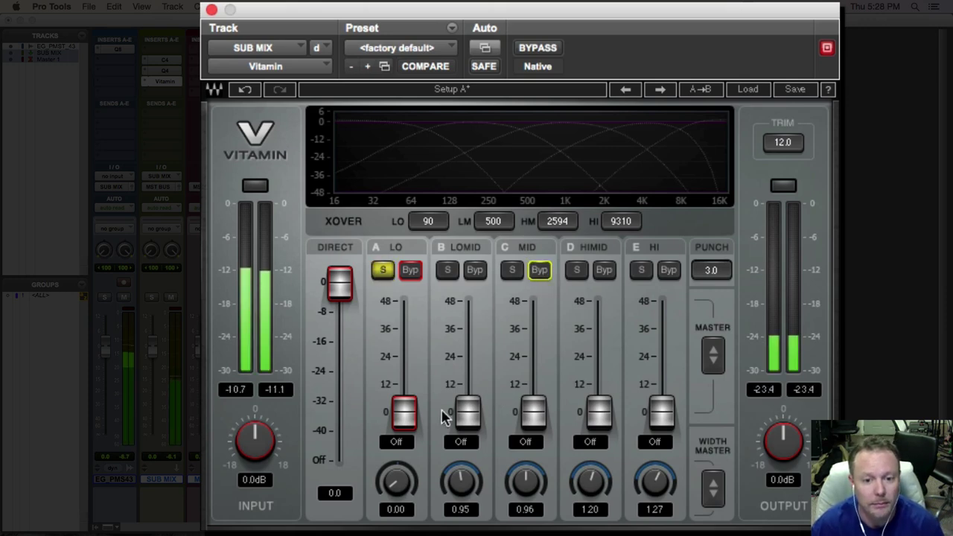
pyautogui.moveTo(404, 417); pyautogui.dragTo(404, 380)
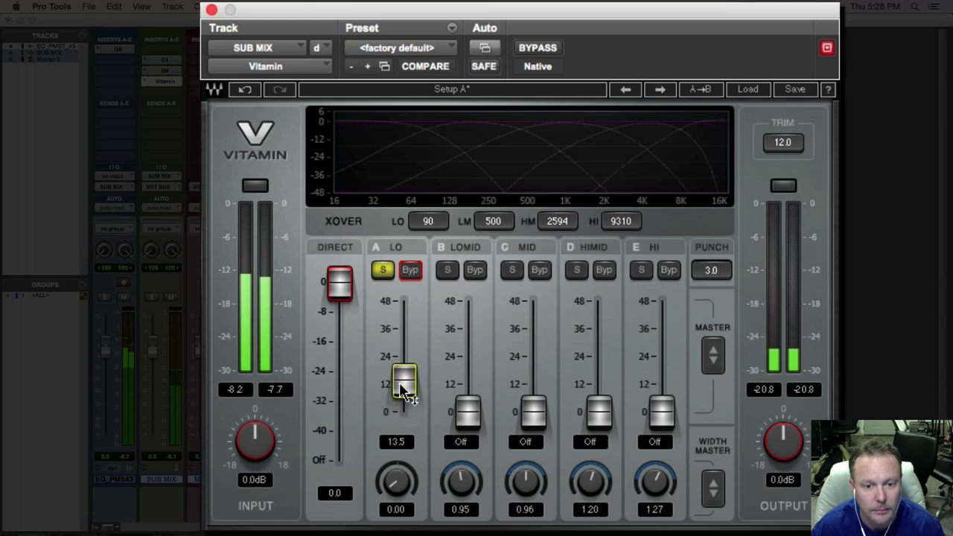
# Step: Add the LOMID and MID bands to the solo and raise their levels to 14.7 and 17.4
pyautogui.click(447, 269)
pyautogui.moveTo(468, 413); pyautogui.dragTo(468, 390)
pyautogui.click(512, 270)
pyautogui.moveTo(539, 408); pyautogui.dragTo(538, 366)
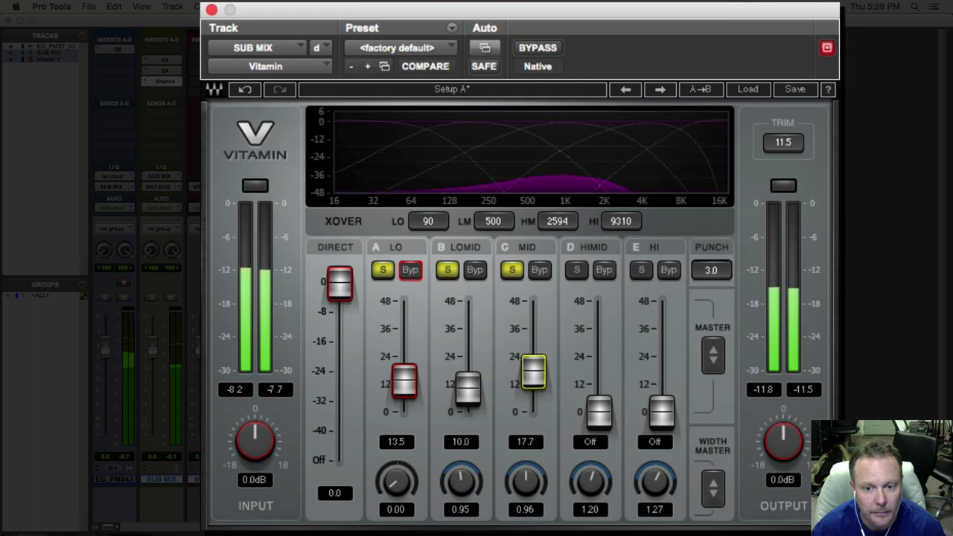
pyautogui.moveTo(469, 388); pyautogui.dragTo(469, 378)
# Step: Solo the HIMID and HI bands too, raise them to 9.3 and 13.3, and compare the sound with Vitamin bypassed
pyautogui.click(577, 269)
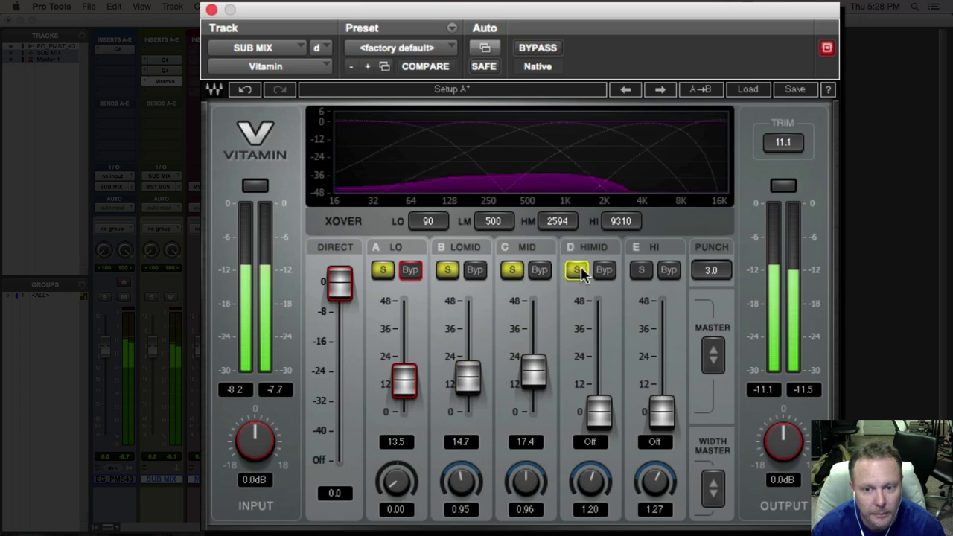
pyautogui.click(599, 413)
pyautogui.moveTo(599, 413); pyautogui.dragTo(599, 395)
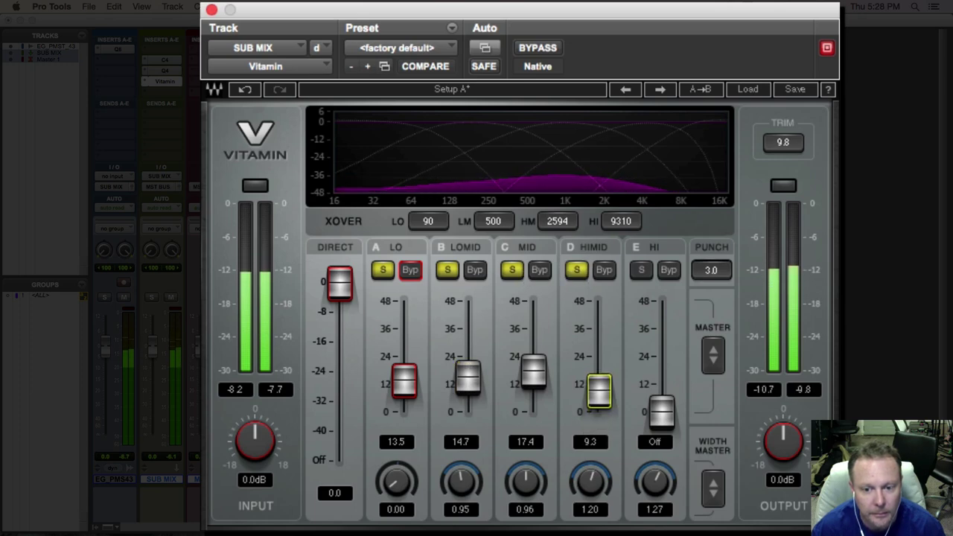
pyautogui.click(641, 270)
pyautogui.moveTo(662, 412); pyautogui.dragTo(661, 381)
pyautogui.click(550, 50)
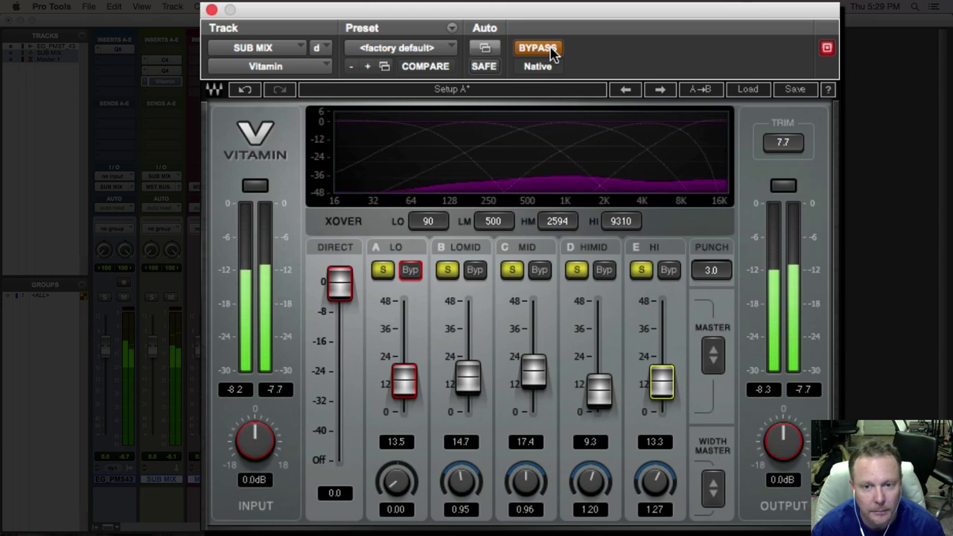
pyautogui.click(550, 50)
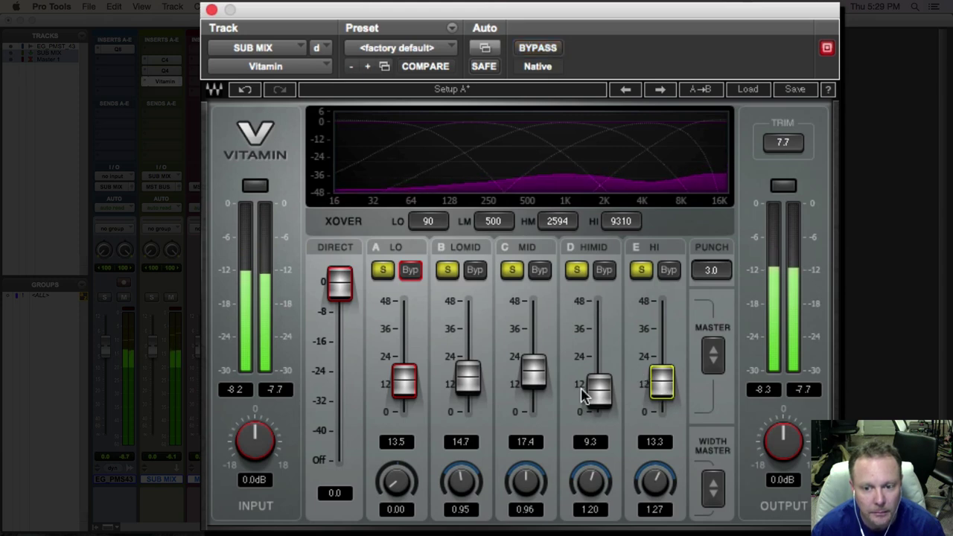
# Step: Raise the Vitamin levels to 15.6 for HIMID, 16.0 for HI, 18.0 for MID, 18.1 for LO and 15.4 for LOMID
pyautogui.moveTo(595, 396); pyautogui.dragTo(598, 378)
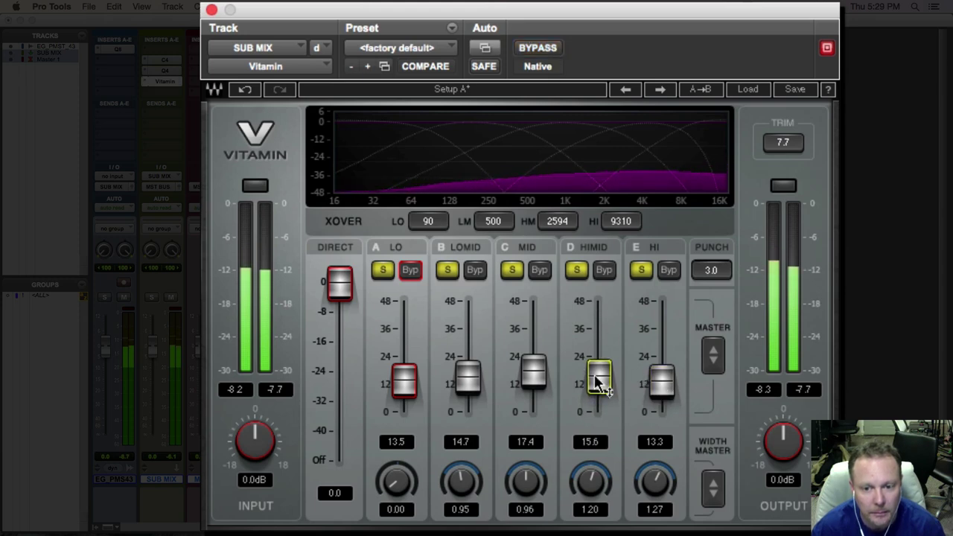
pyautogui.moveTo(664, 383); pyautogui.dragTo(663, 374)
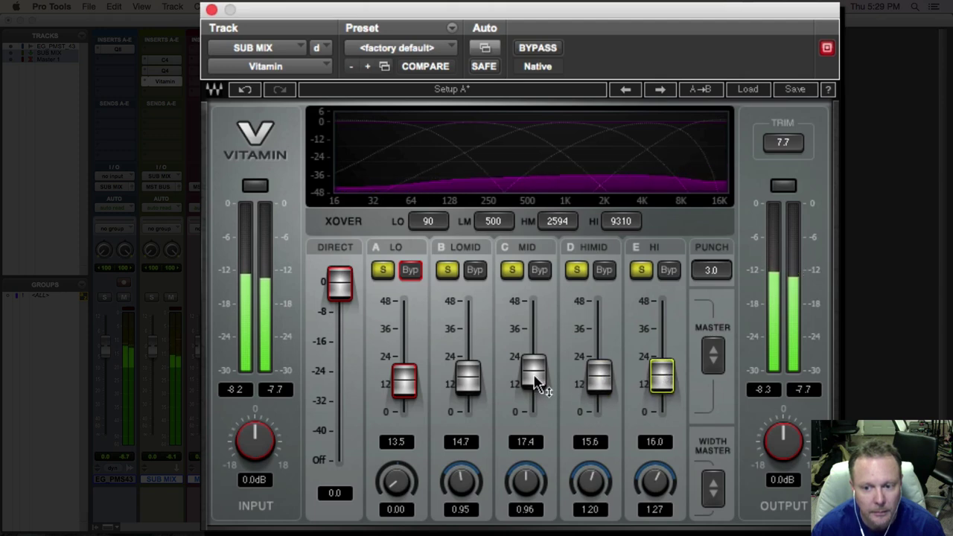
pyautogui.moveTo(541, 388); pyautogui.dragTo(538, 385)
pyautogui.moveTo(404, 381); pyautogui.dragTo(399, 368)
pyautogui.moveTo(466, 377); pyautogui.dragTo(467, 373)
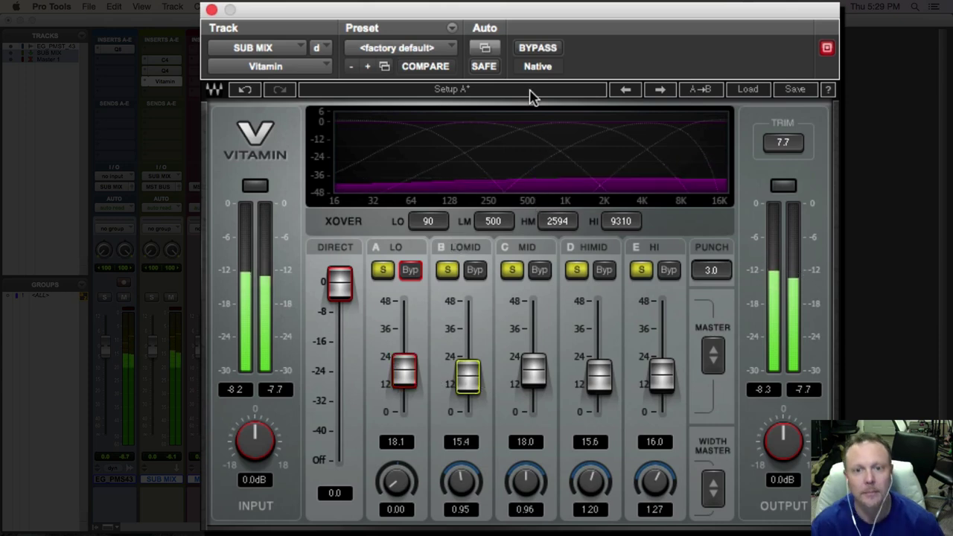
# Step: Compare the sound with Vitamin bypassed and active, and with the MID band's solo off and on
pyautogui.click(539, 48)
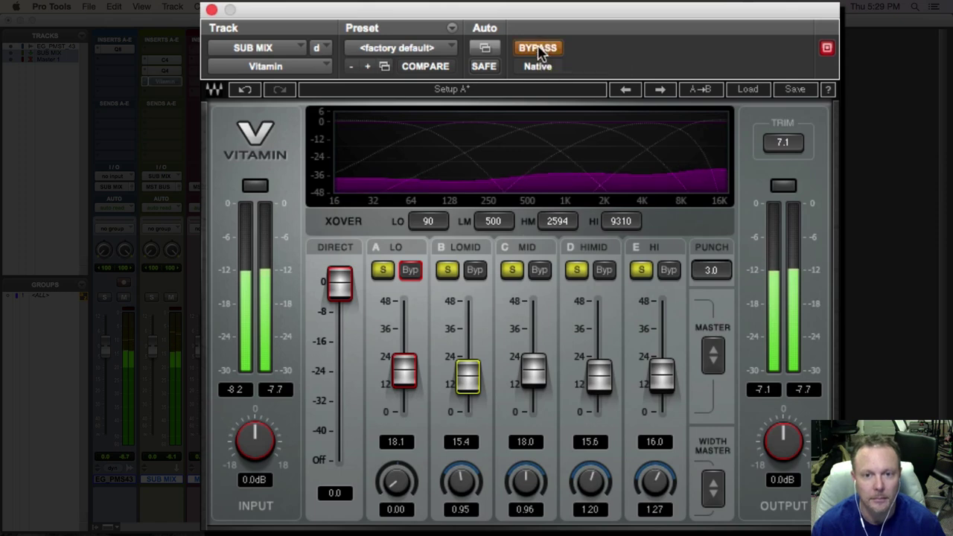
pyautogui.click(538, 49)
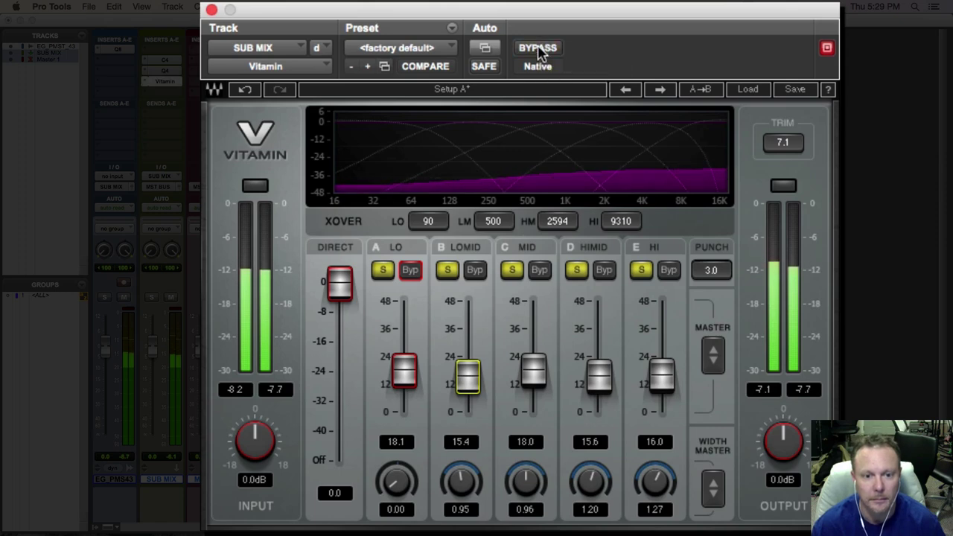
pyautogui.click(512, 272)
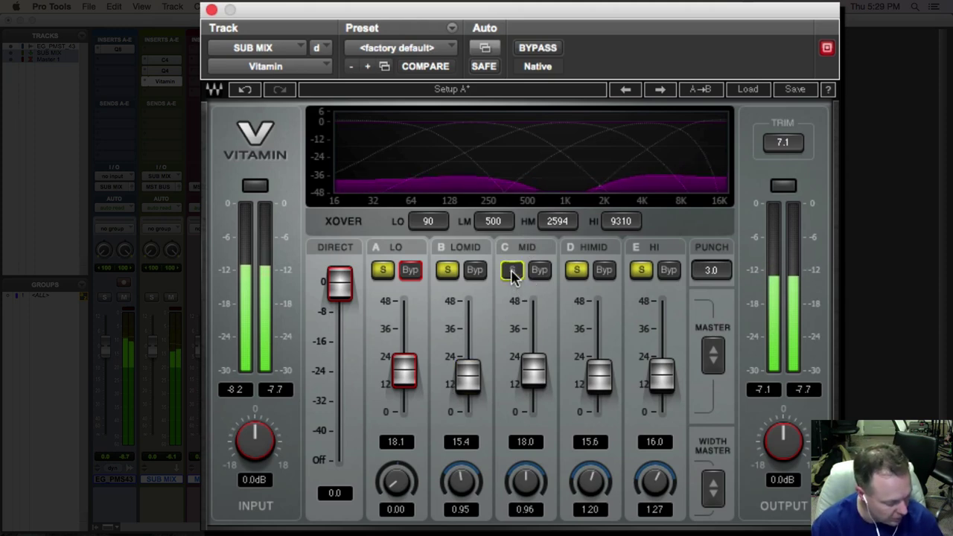
pyautogui.click(512, 272)
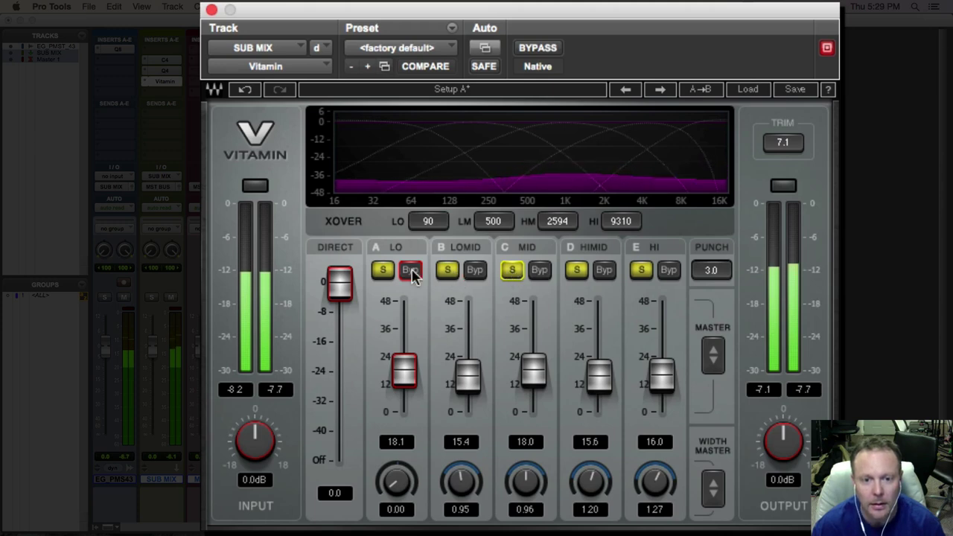
# Step: Take LOMID, LO and MID out of solo and raise the HIMID band to 23.3 and the HI band to 28.5
pyautogui.click(446, 272)
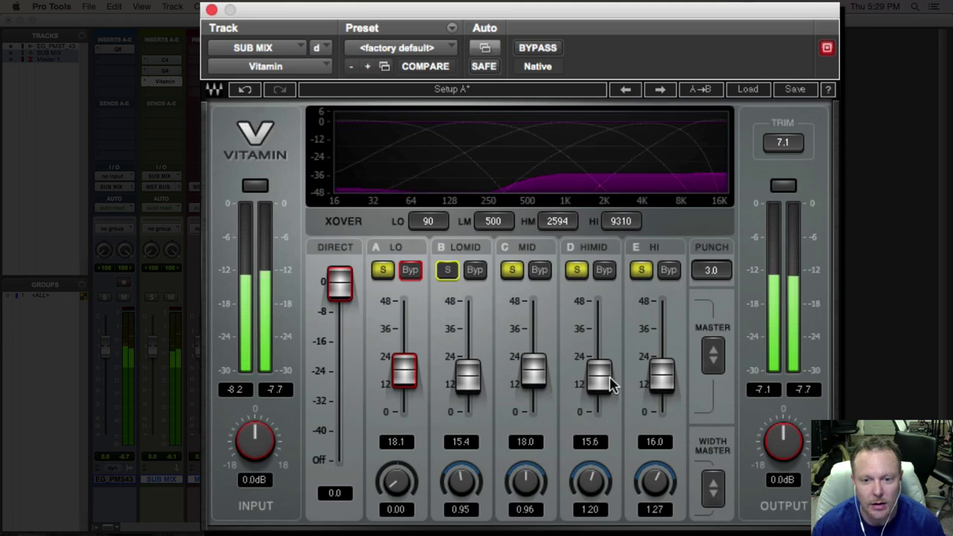
pyautogui.click(383, 272)
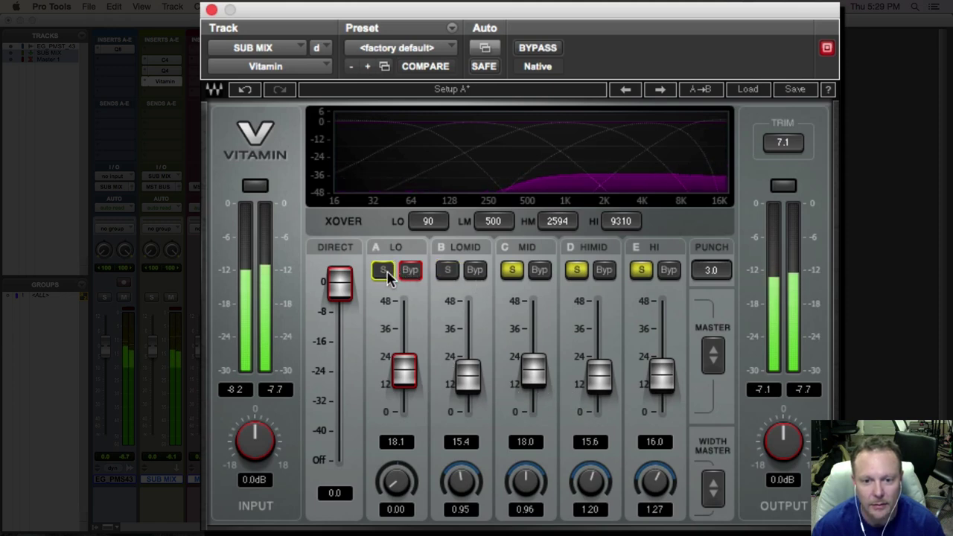
pyautogui.click(512, 272)
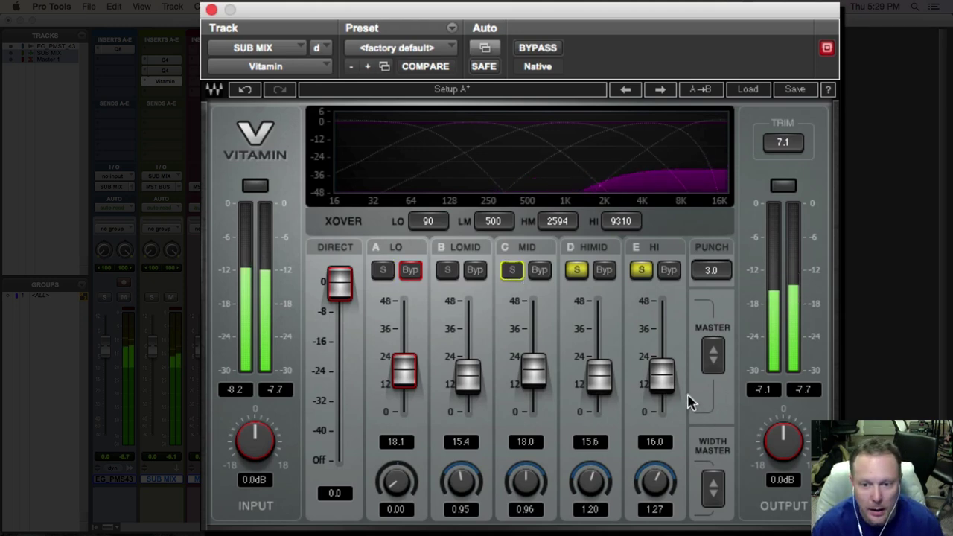
pyautogui.moveTo(600, 376); pyautogui.dragTo(600, 355)
pyautogui.moveTo(662, 378); pyautogui.dragTo(662, 346)
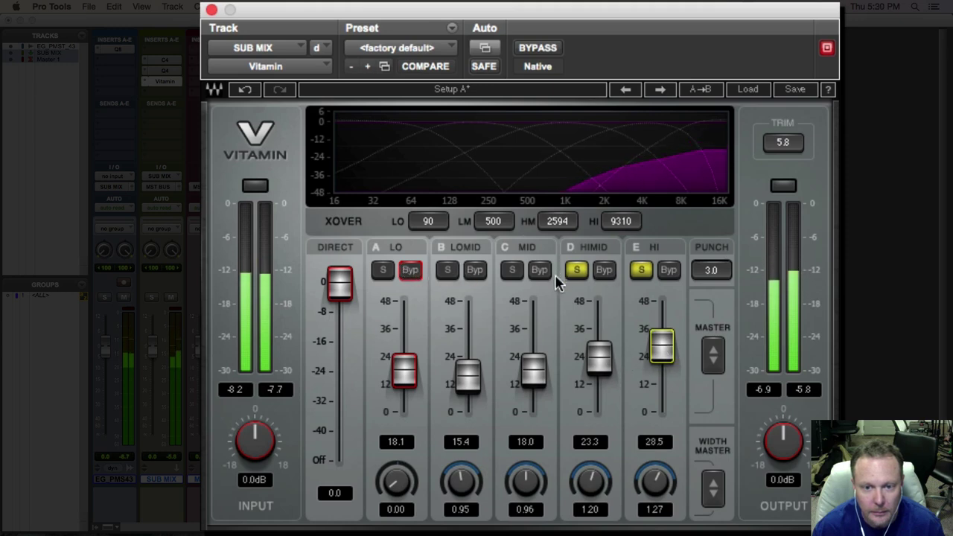
# Step: Solo MID, LOMID and LO again and raise the LO level to 26.2 and the LOMID level to 16.1
pyautogui.click(511, 270)
pyautogui.click(447, 270)
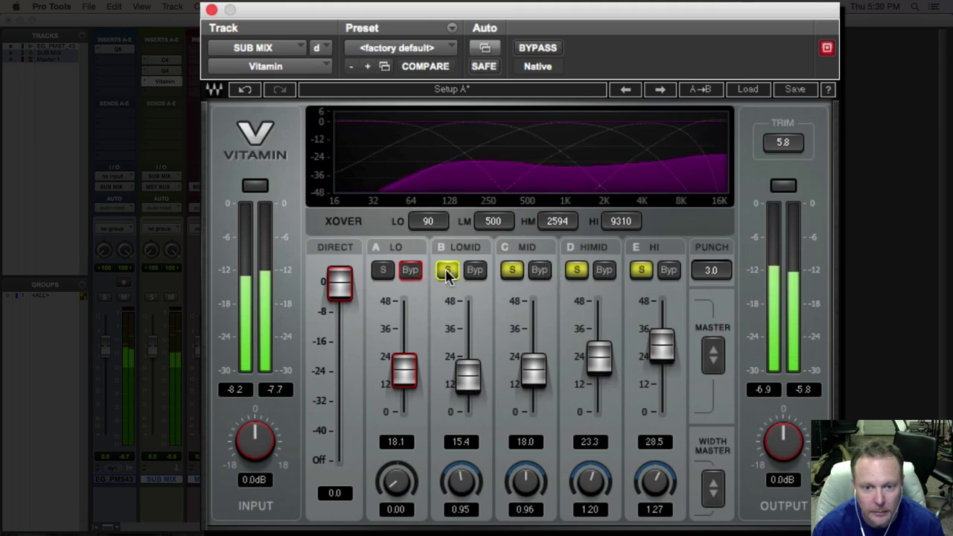
pyautogui.click(382, 271)
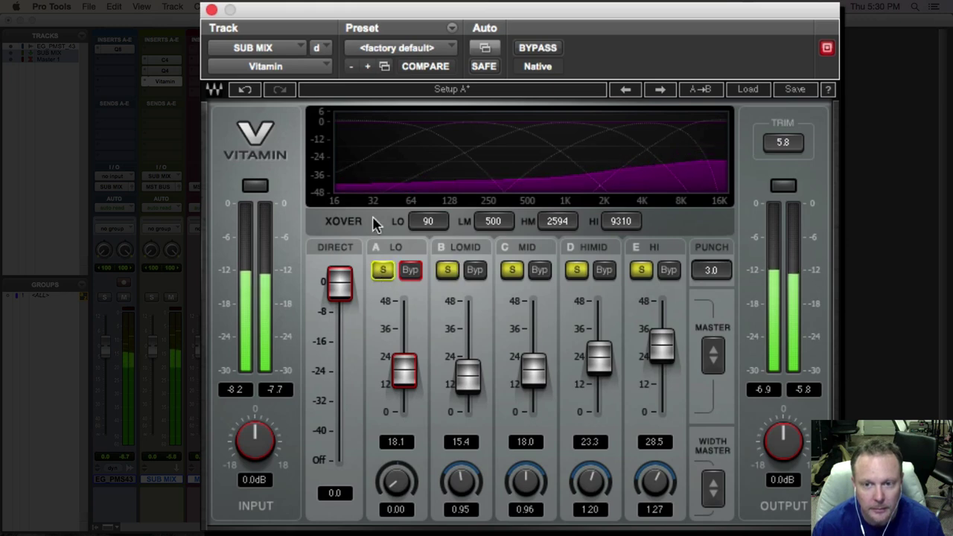
pyautogui.moveTo(405, 370); pyautogui.dragTo(404, 352)
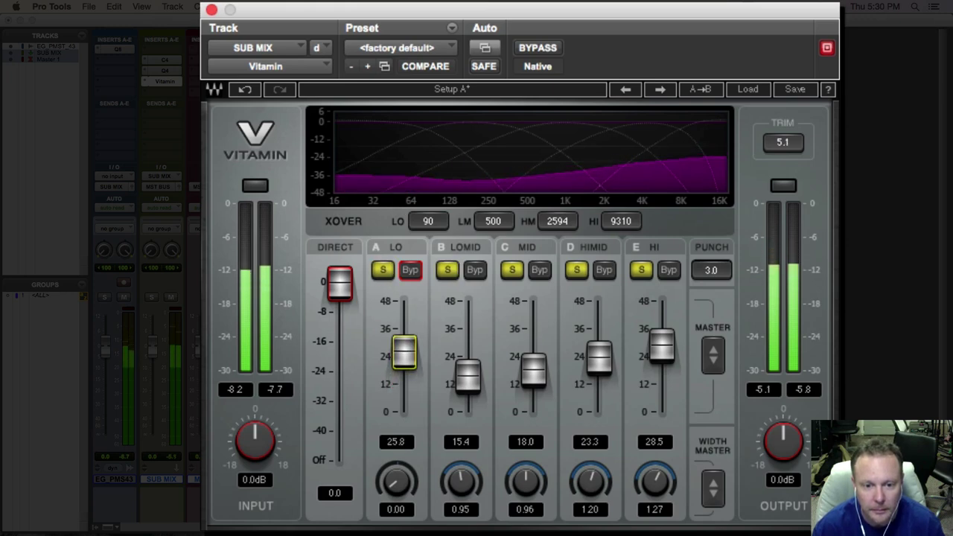
pyautogui.moveTo(467, 378); pyautogui.dragTo(466, 375)
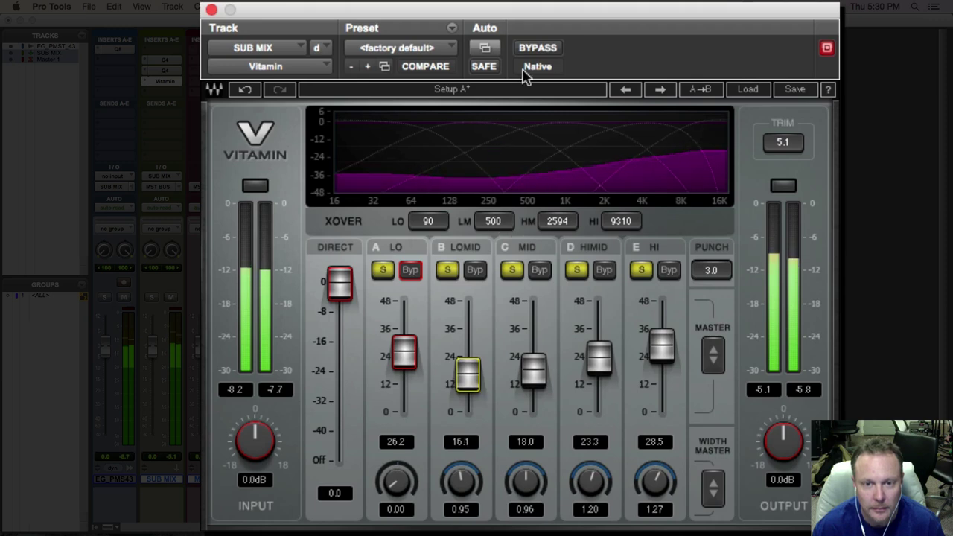
# Step: Compare the sound with Vitamin bypassed, and raise HIMID to 30.4, MID to 19.1 and LOMID to 17.6
pyautogui.click(539, 49)
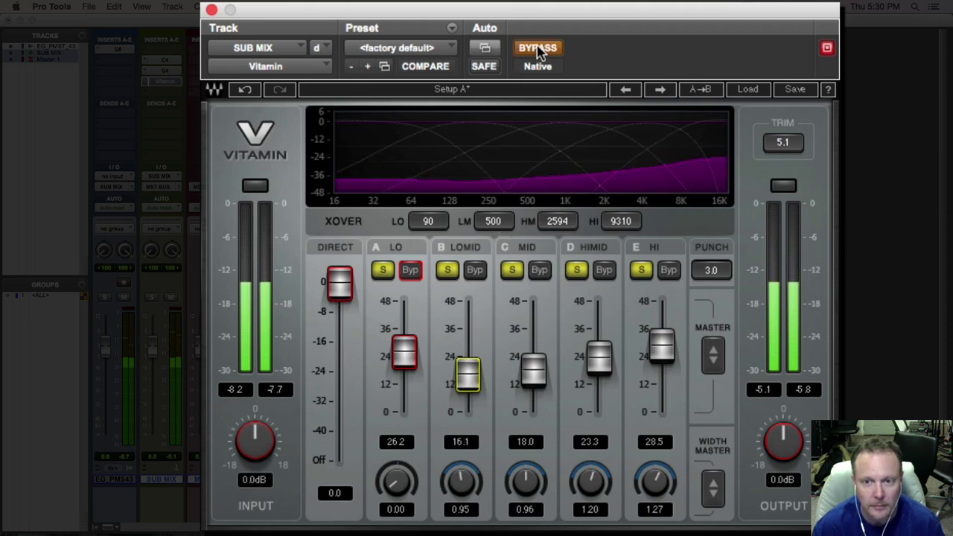
pyautogui.click(538, 49)
pyautogui.moveTo(599, 359); pyautogui.dragTo(600, 342)
pyautogui.moveTo(534, 373); pyautogui.dragTo(533, 370)
pyautogui.moveTo(480, 383); pyautogui.dragTo(485, 381)
# Step: Take the MID and LOMID bands out of solo and raise the LO band to 27.6
pyautogui.click(512, 269)
pyautogui.click(445, 271)
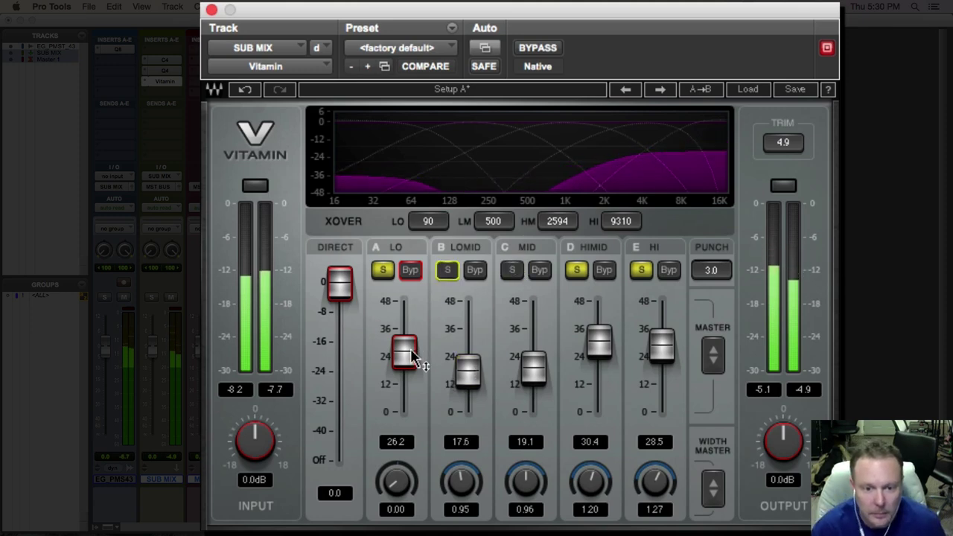
pyautogui.moveTo(411, 359); pyautogui.dragTo(411, 351)
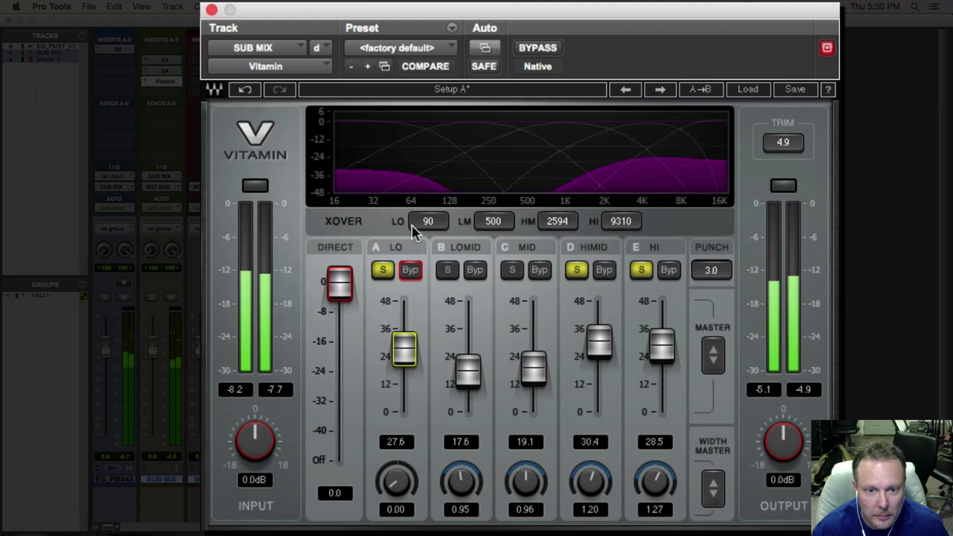
# Step: Raise Vitamin's LO crossover to 115 and lower the LO band level to 26.5
pyautogui.moveTo(429, 221); pyautogui.dragTo(428, 216)
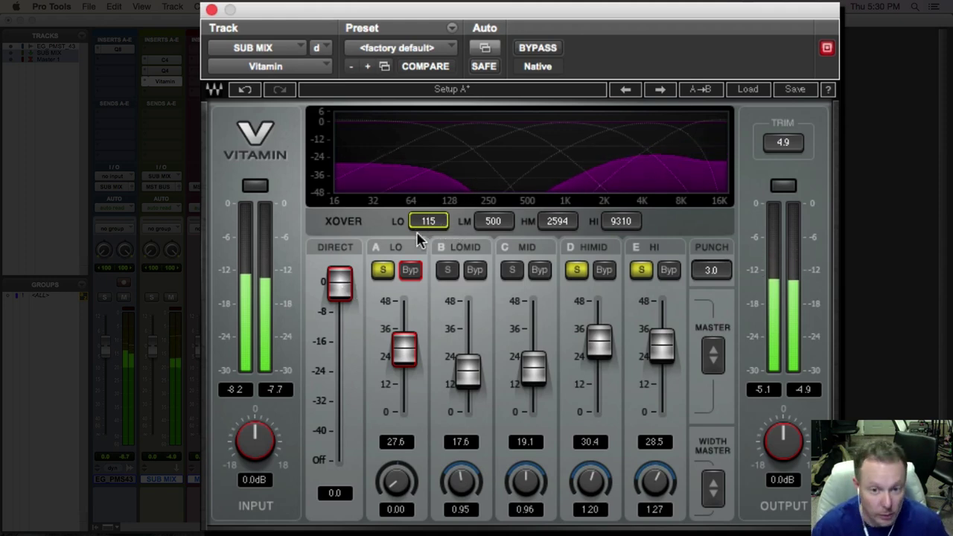
pyautogui.moveTo(402, 365); pyautogui.dragTo(404, 370)
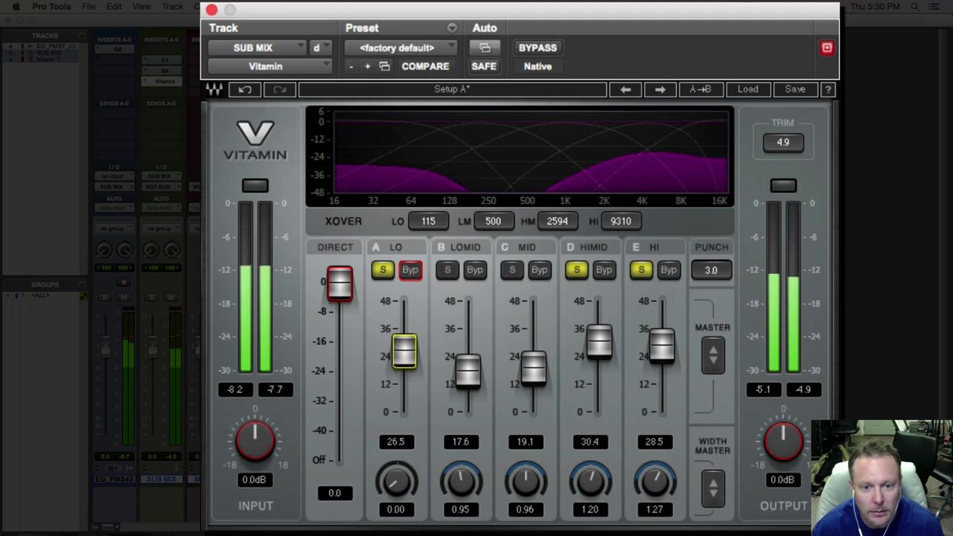
# Step: Solo the LOMID and MID bands again and raise the LOMID level to 18.1
pyautogui.click(446, 269)
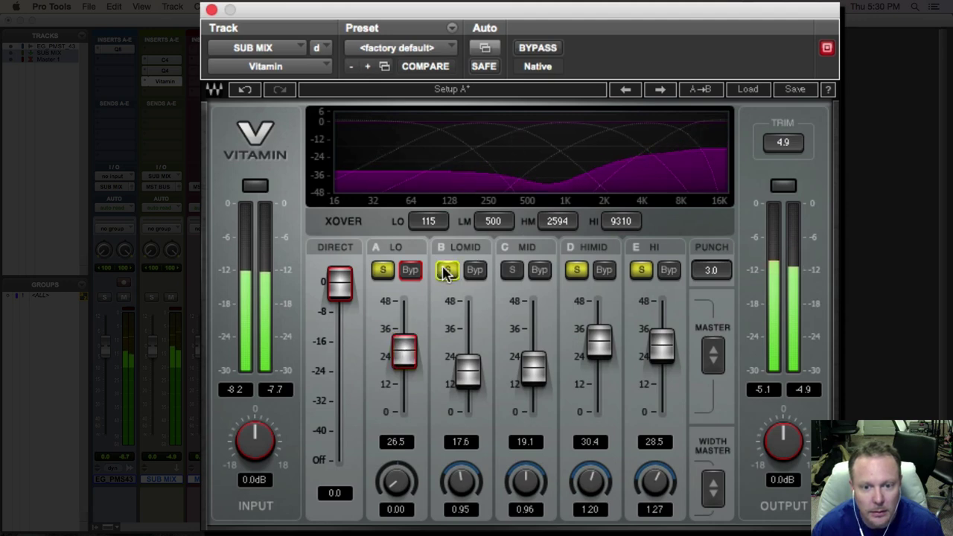
pyautogui.click(515, 273)
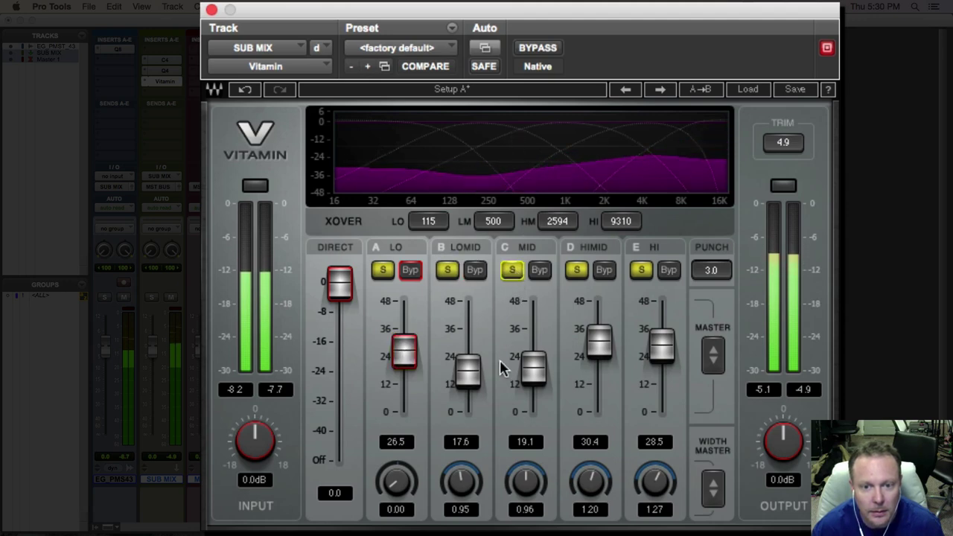
pyautogui.moveTo(469, 376); pyautogui.dragTo(469, 369)
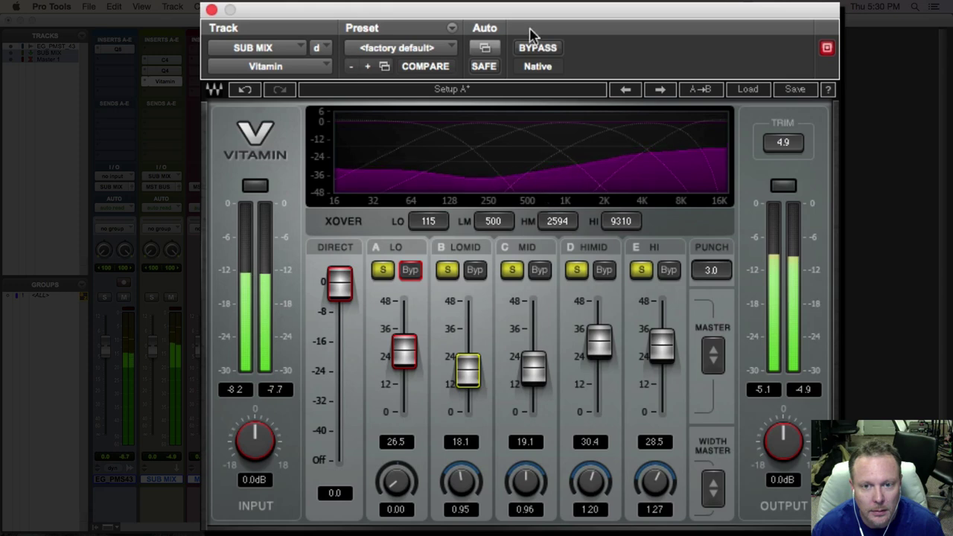
# Step: Compare the sound with Vitamin bypassed and active, and close its window
pyautogui.click(541, 49)
pyautogui.click(540, 49)
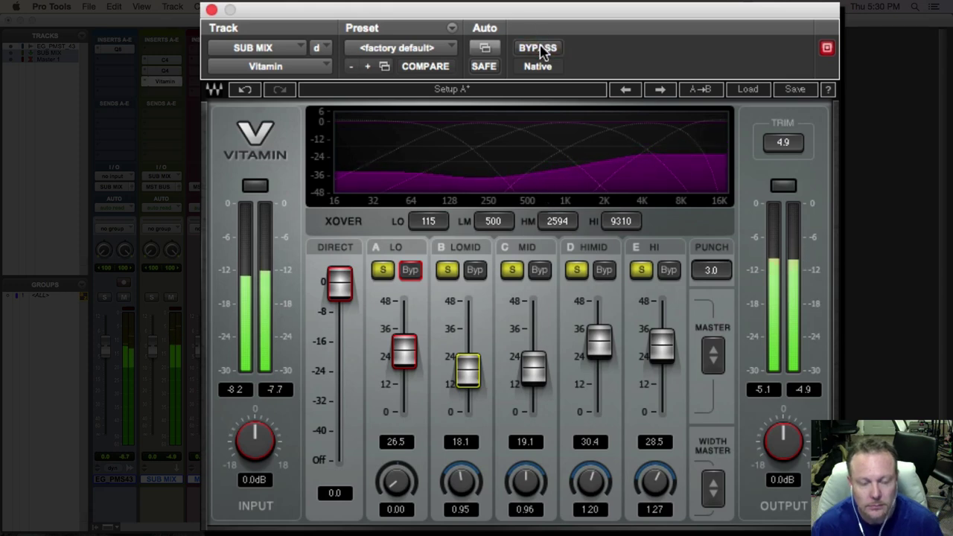
pyautogui.click(211, 9)
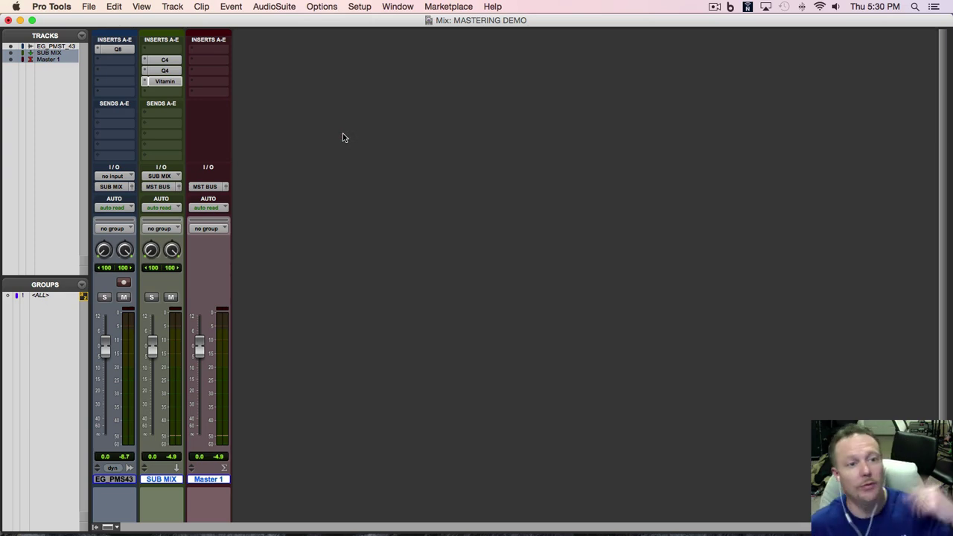
# Step: Insert the stereo bx_meter as a multichannel plug-in on Master 1 and move its window clear of the mixer channels
pyautogui.click(216, 92)
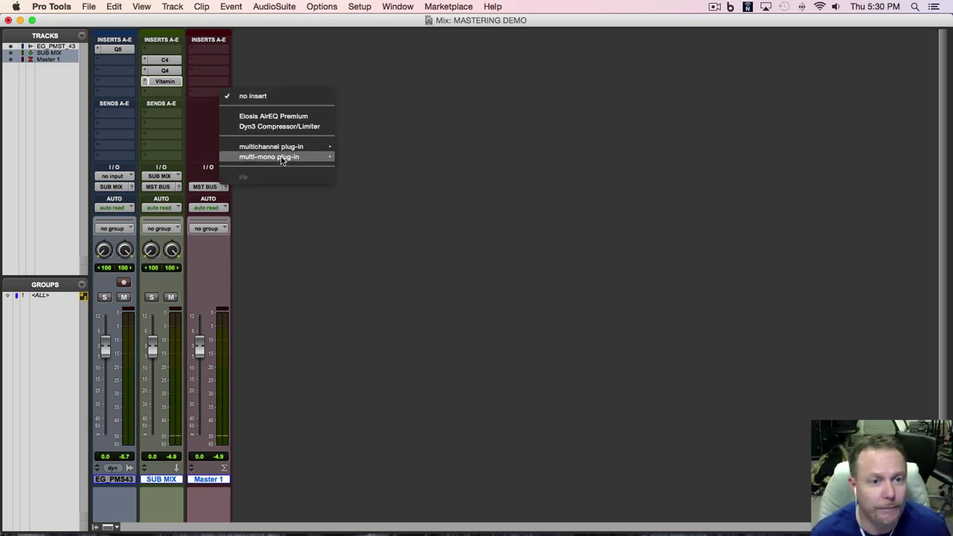
pyautogui.moveTo(283, 149)
pyautogui.moveTo(407, 283)
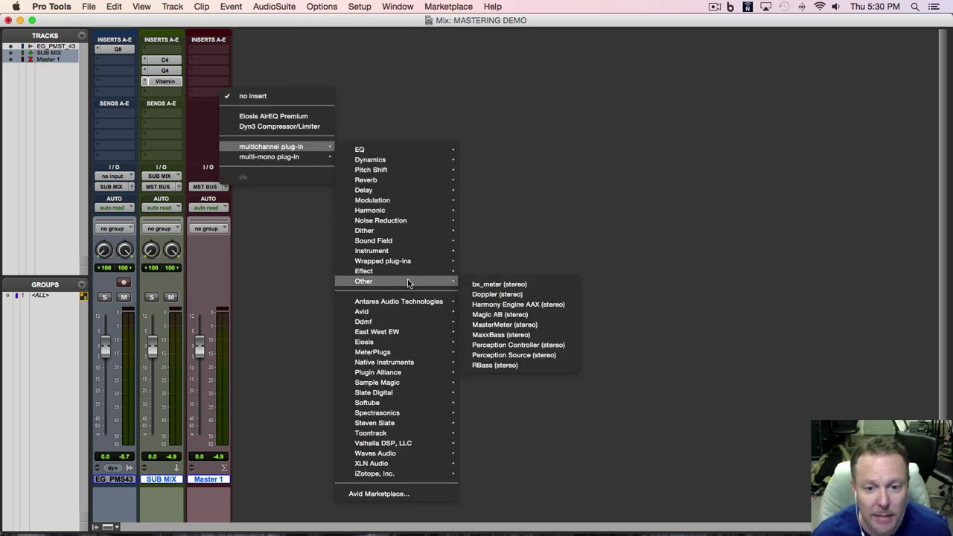
pyautogui.click(484, 284)
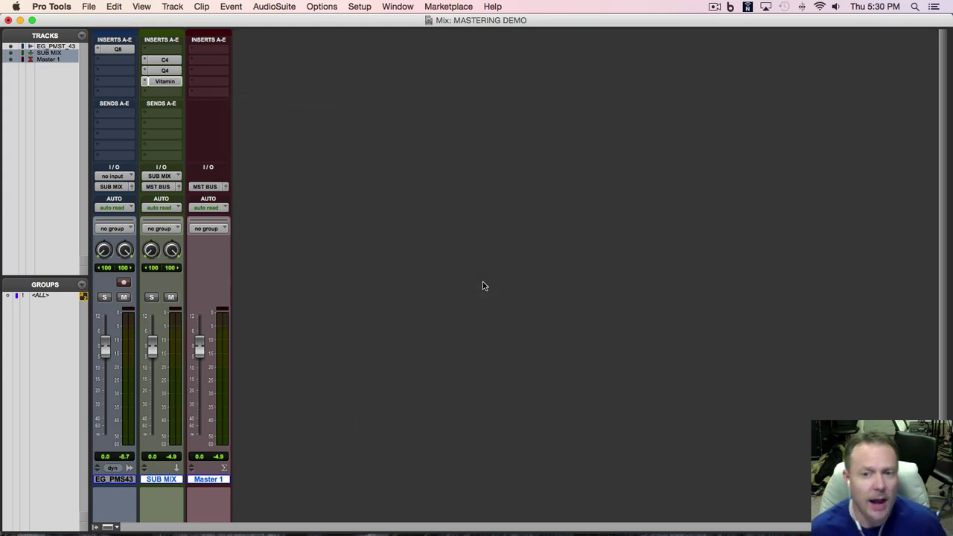
pyautogui.moveTo(431, 20); pyautogui.dragTo(776, 4)
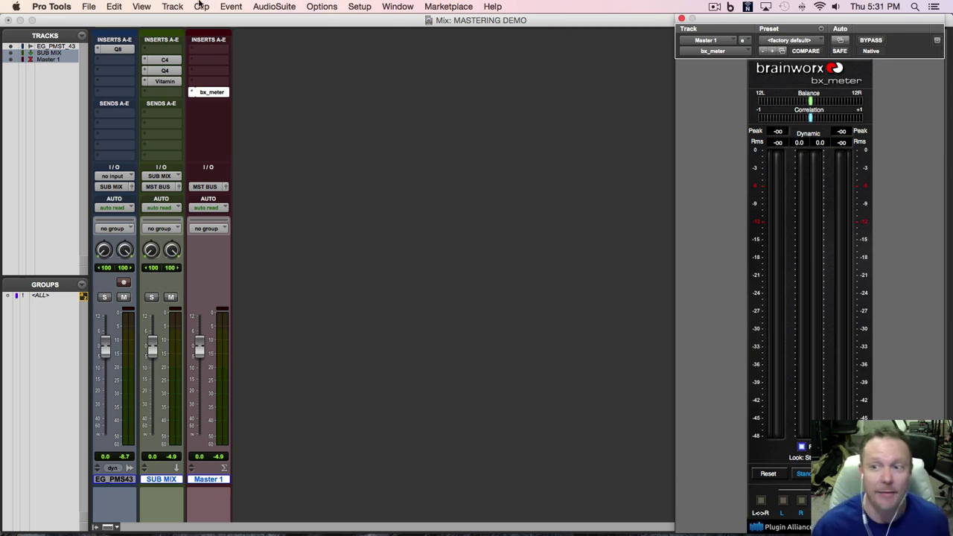
# Step: Insert the stereo MasterMeter plug-in on Master 1 directly above bx_meter, move its window beside the meter and close it
pyautogui.click(220, 90)
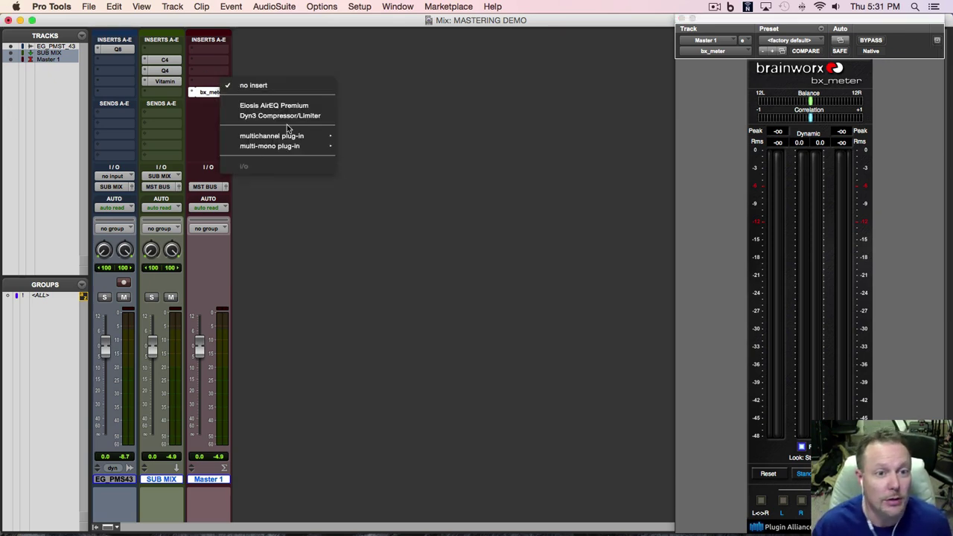
pyautogui.moveTo(297, 137)
pyautogui.moveTo(390, 303)
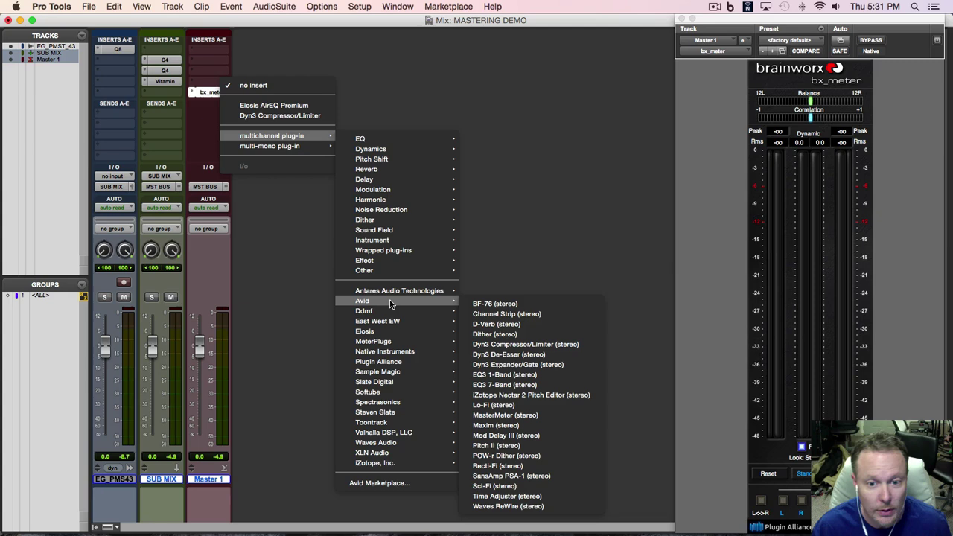
pyautogui.click(510, 415)
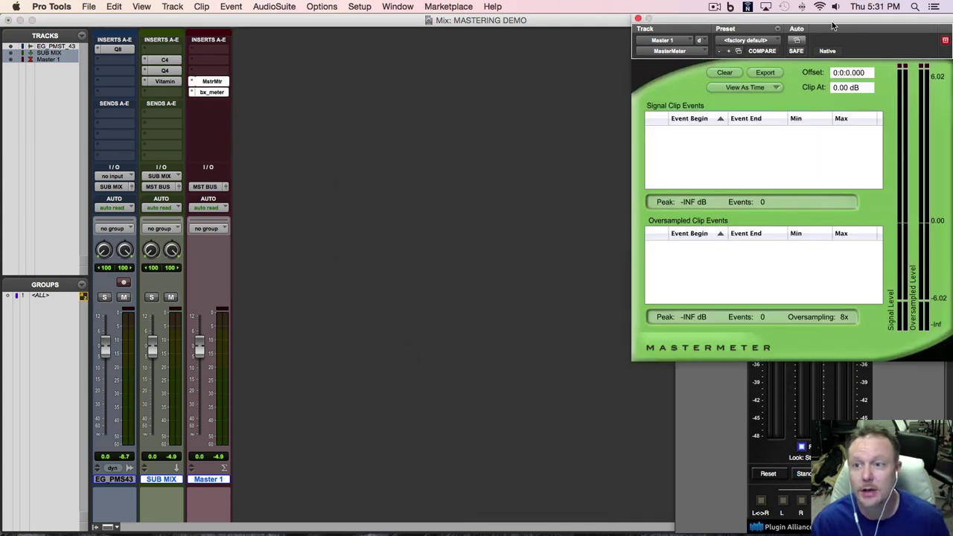
pyautogui.moveTo(835, 24); pyautogui.dragTo(557, 22)
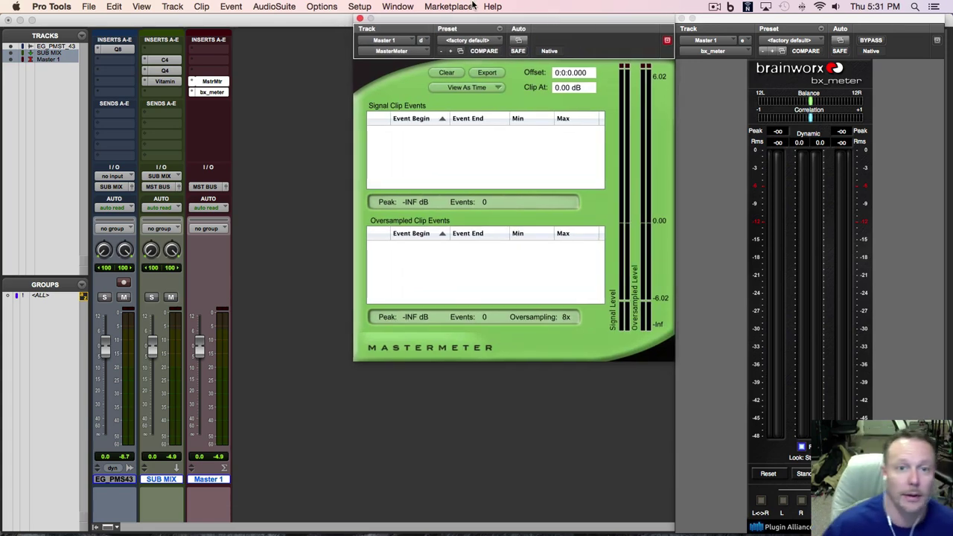
pyautogui.click(359, 18)
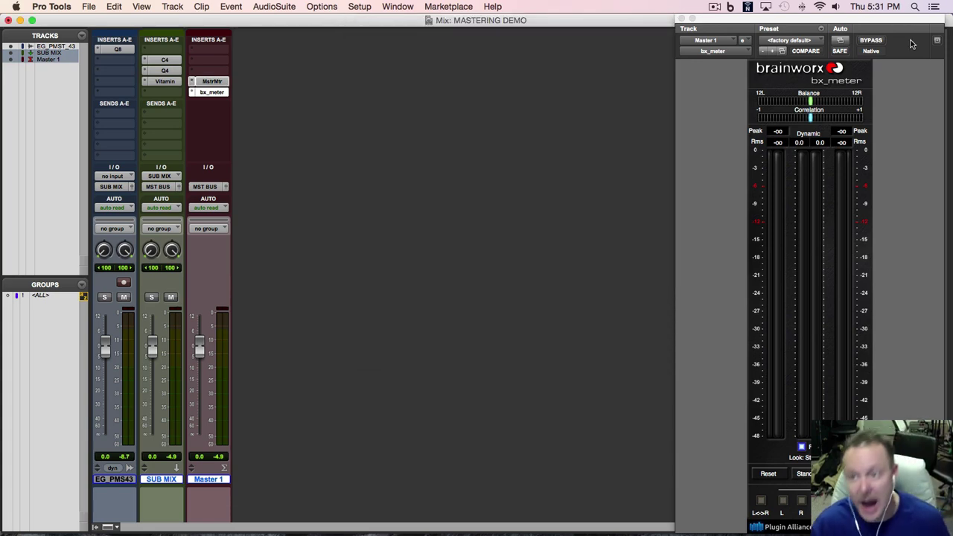
# Step: Shift the bx_meter window slightly outward and turn off the lit option below its level meters
pyautogui.moveTo(911, 24); pyautogui.dragTo(918, 18)
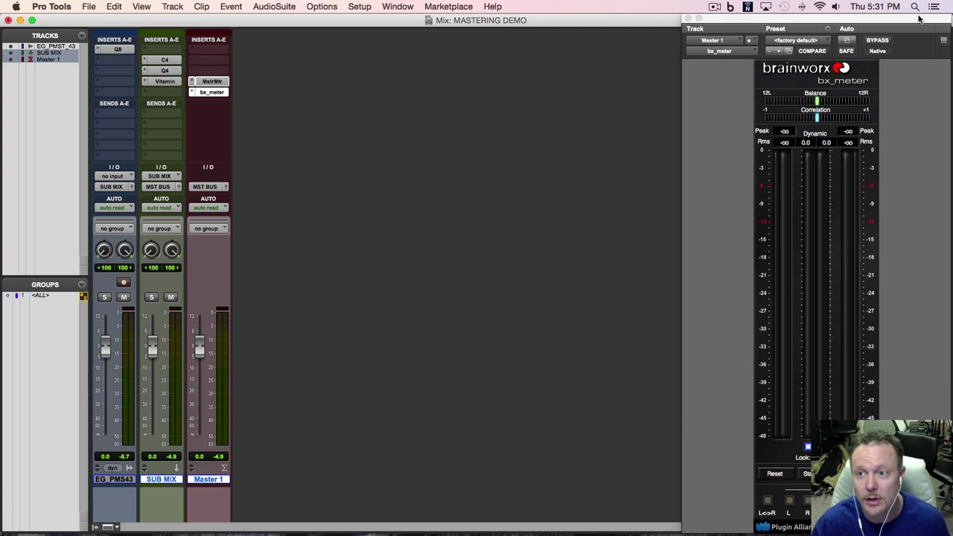
pyautogui.click(807, 448)
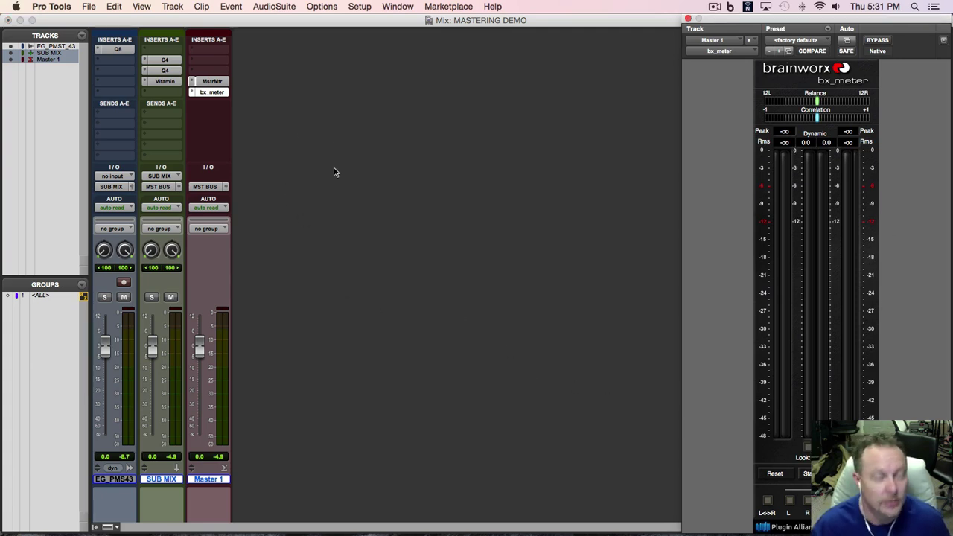
# Step: Remove MasterMeter from Master 1 and move bx_meter up into the freed insert slot
pyautogui.click(191, 83)
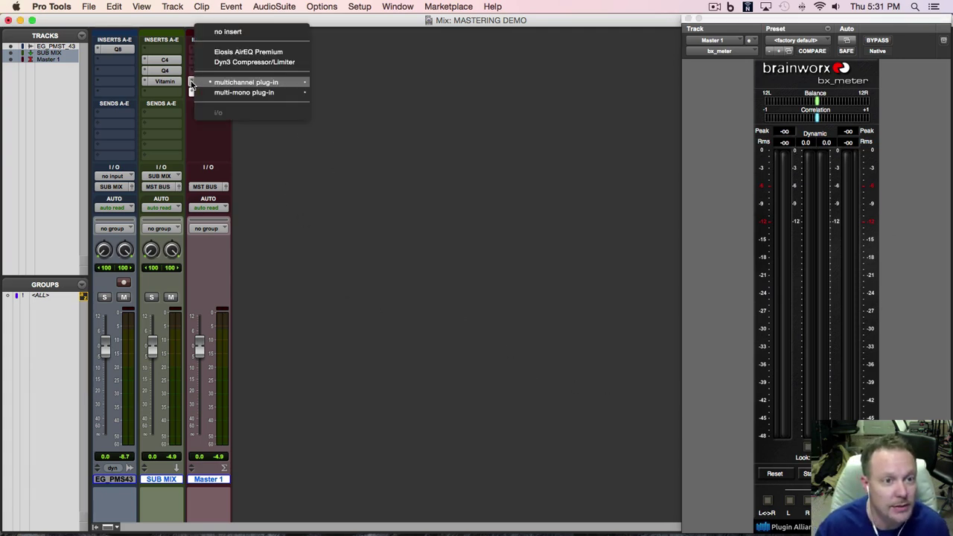
pyautogui.click(212, 32)
pyautogui.moveTo(206, 96); pyautogui.dragTo(208, 83)
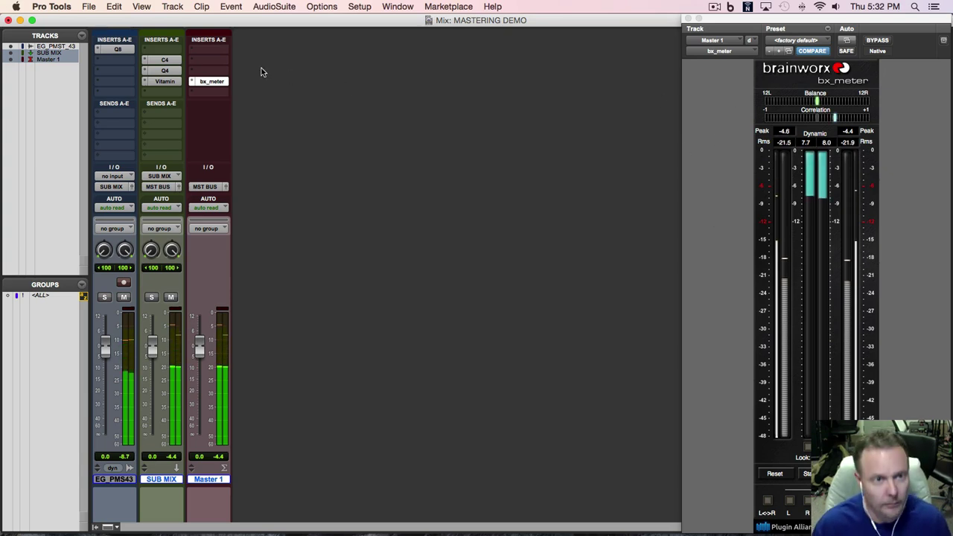
# Step: Insert the stereo Waves L1 limiter in Master 1's insert slot b, and place its window beside the channels so it stays open
pyautogui.click(208, 61)
pyautogui.moveTo(298, 114)
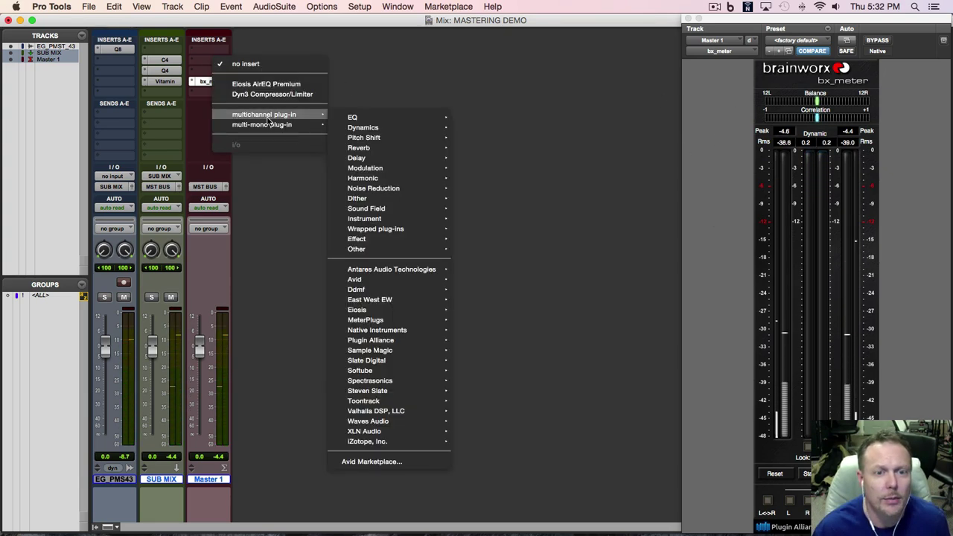
pyautogui.moveTo(396, 422)
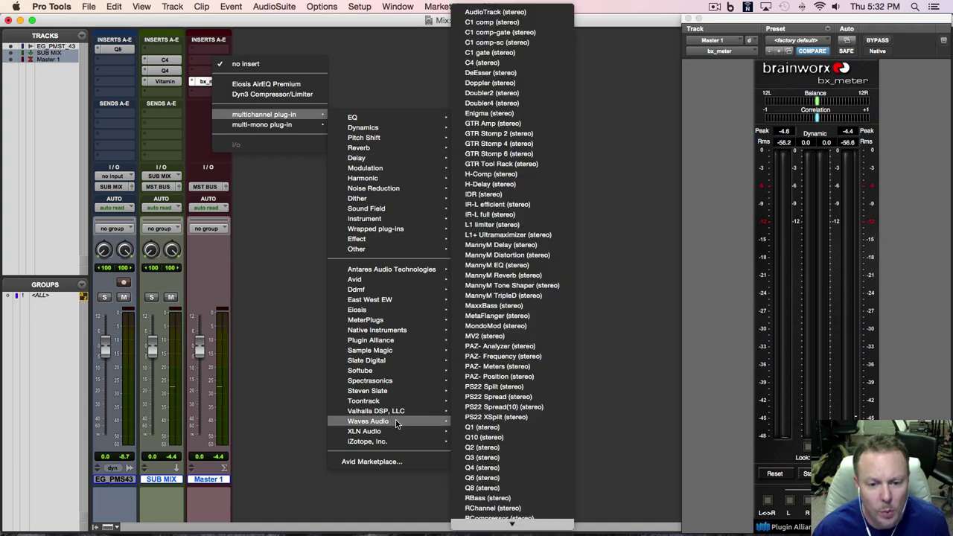
pyautogui.click(488, 224)
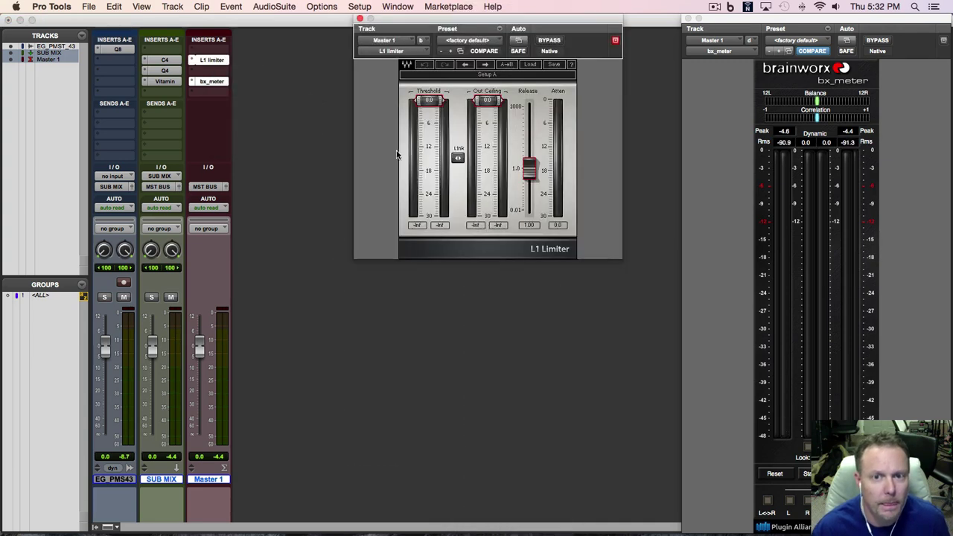
pyautogui.moveTo(496, 21); pyautogui.dragTo(375, 174)
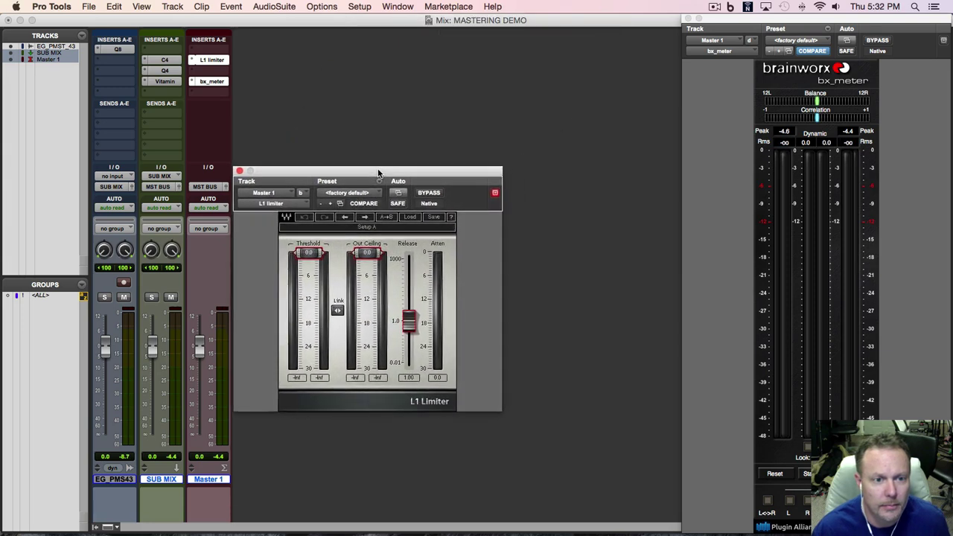
pyautogui.click(494, 195)
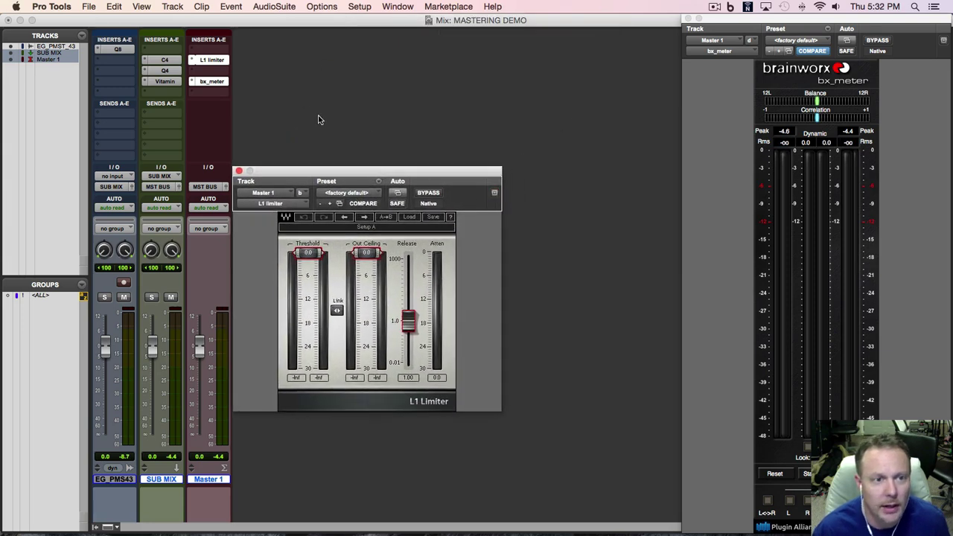
# Step: Insert the stereo L1+ Ultramaximizer between the L1 limiter and bx_meter on Master 1, keeping its window open independently
pyautogui.click(218, 72)
pyautogui.moveTo(264, 128)
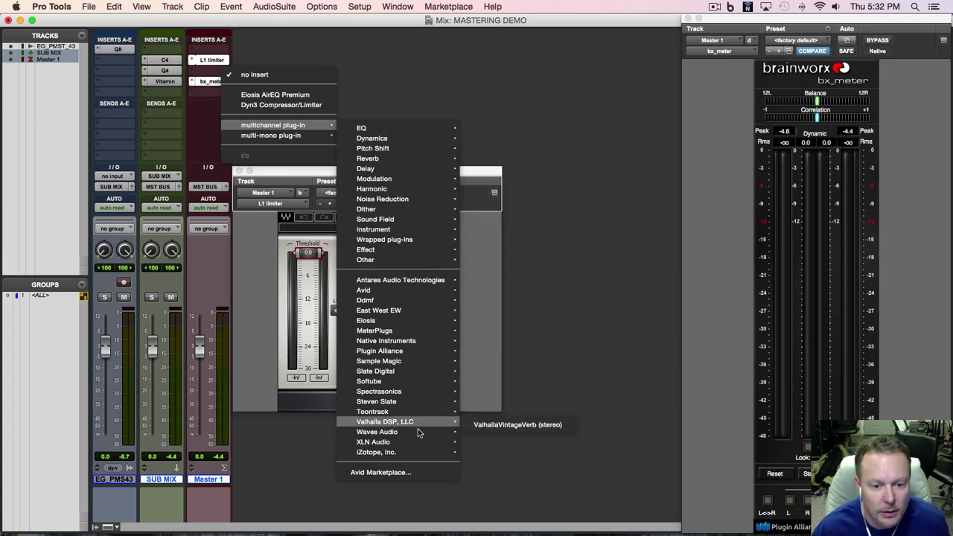
pyautogui.moveTo(419, 431)
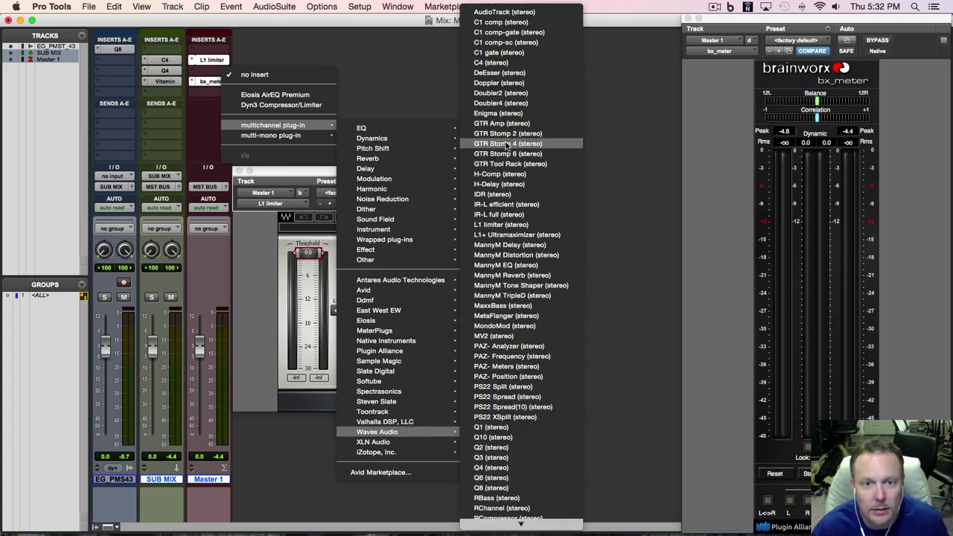
pyautogui.click(506, 234)
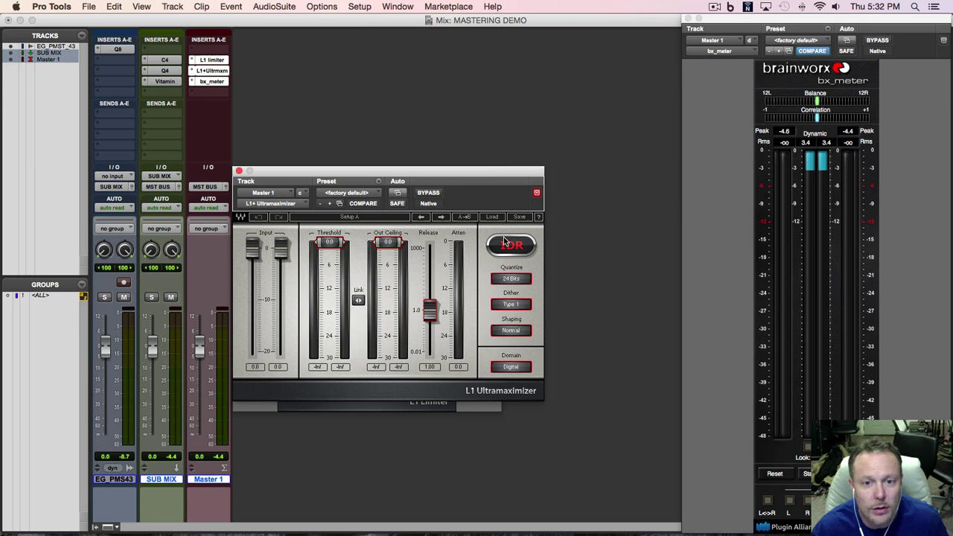
pyautogui.click(536, 194)
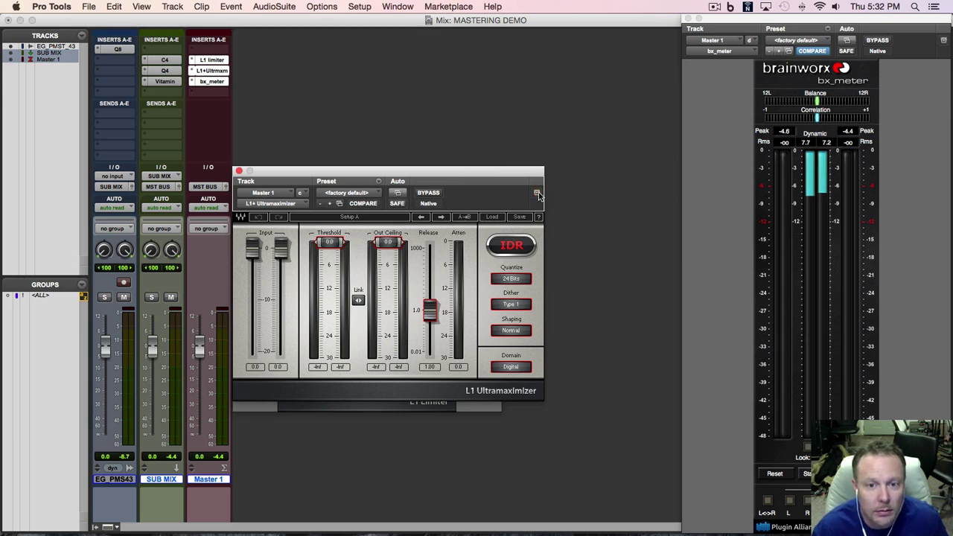
# Step: Bypass the L1+ Ultramaximizer, move its window off the L1 limiter and close it
pyautogui.keyDown('super'); pyautogui.click(212, 71); pyautogui.keyUp('super')
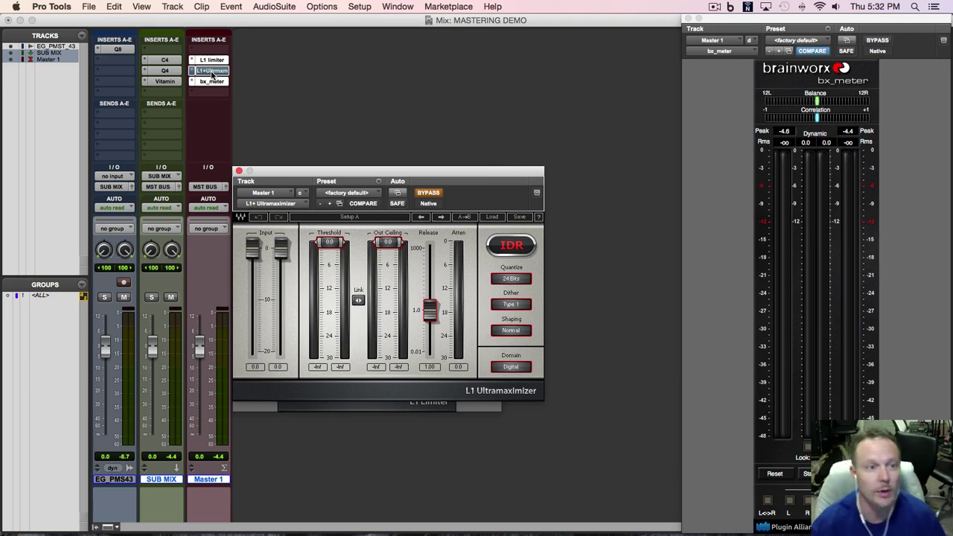
pyautogui.moveTo(375, 174); pyautogui.dragTo(439, 173)
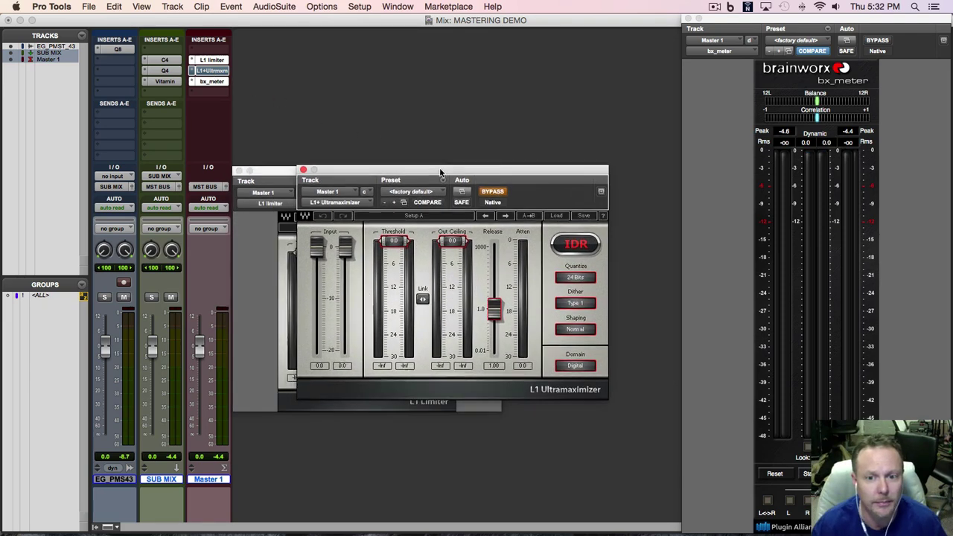
pyautogui.click(303, 170)
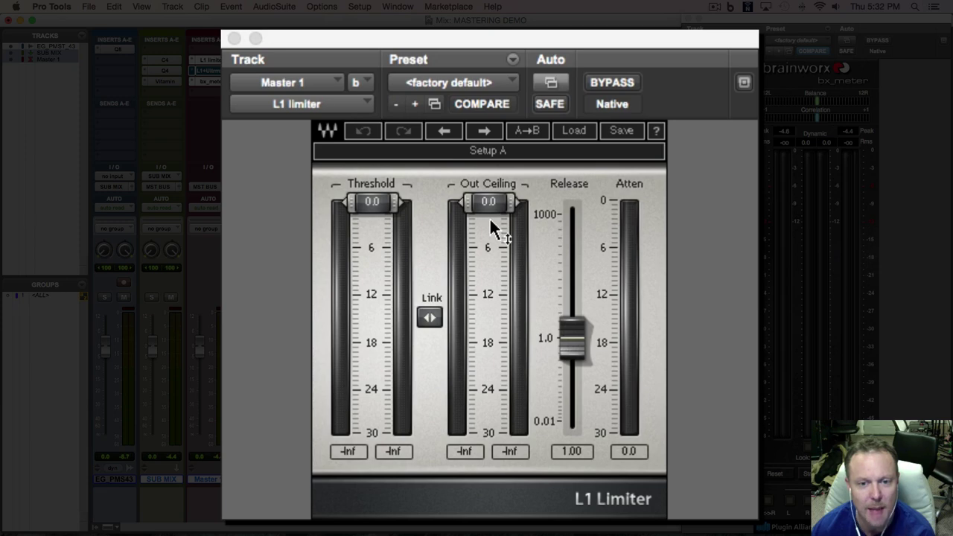
# Step: Try an Out Ceiling of -0.3 on the L1 limiter and return it to 0.0
pyautogui.moveTo(489, 212); pyautogui.dragTo(489, 214)
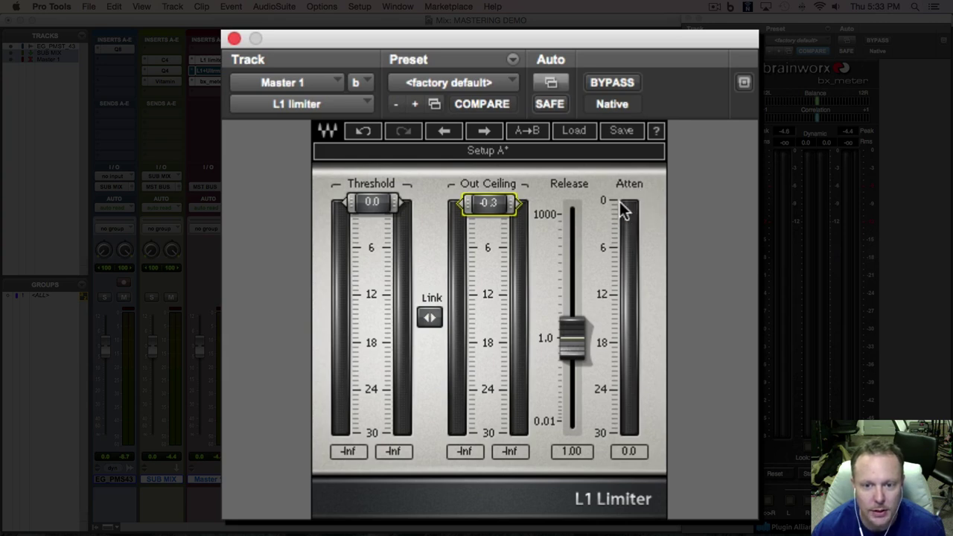
pyautogui.moveTo(497, 206); pyautogui.dragTo(498, 202)
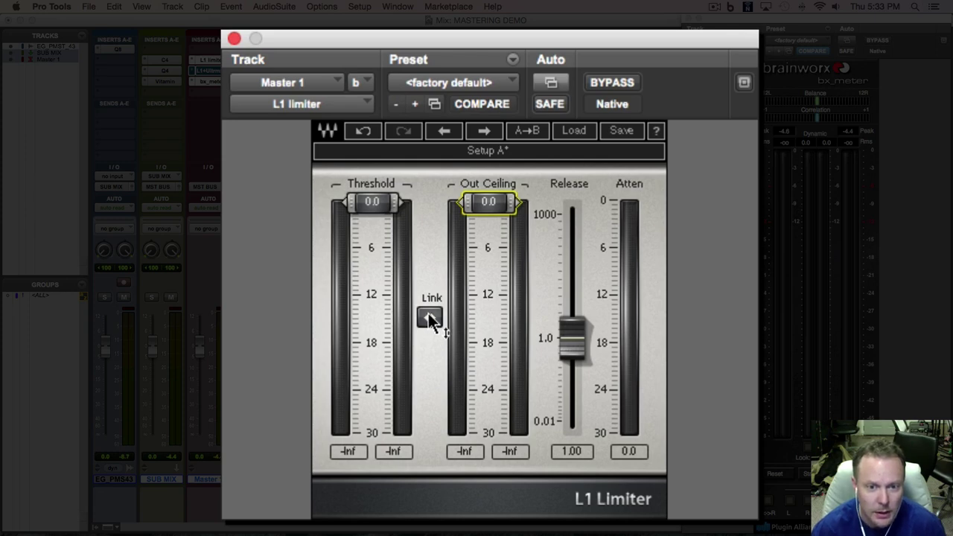
# Step: Lower the L1 limiter's Threshold and Out Ceiling together to -8.6 and start playback
pyautogui.moveTo(429, 319); pyautogui.dragTo(428, 380)
pyautogui.press('space')
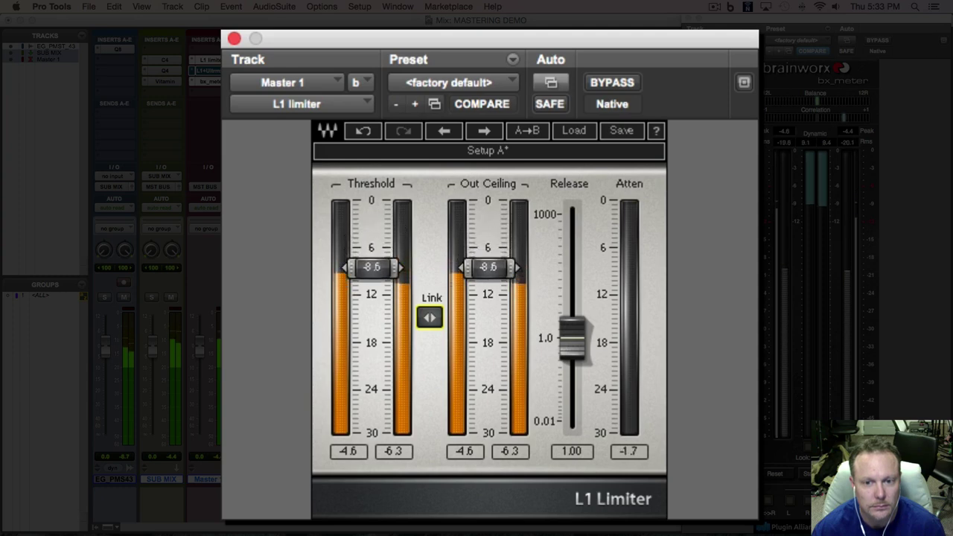
# Step: Lower the L1 limiter's linked Threshold and Out Ceiling to -9.0 and toggle its bypass to compare limited and unprocessed sound
pyautogui.moveTo(429, 381); pyautogui.dragTo(429, 383)
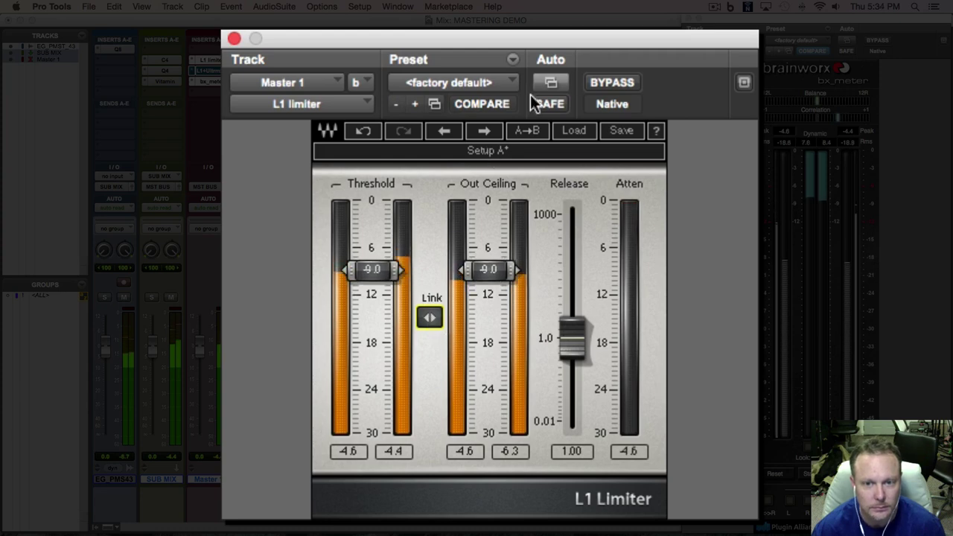
pyautogui.click(617, 81)
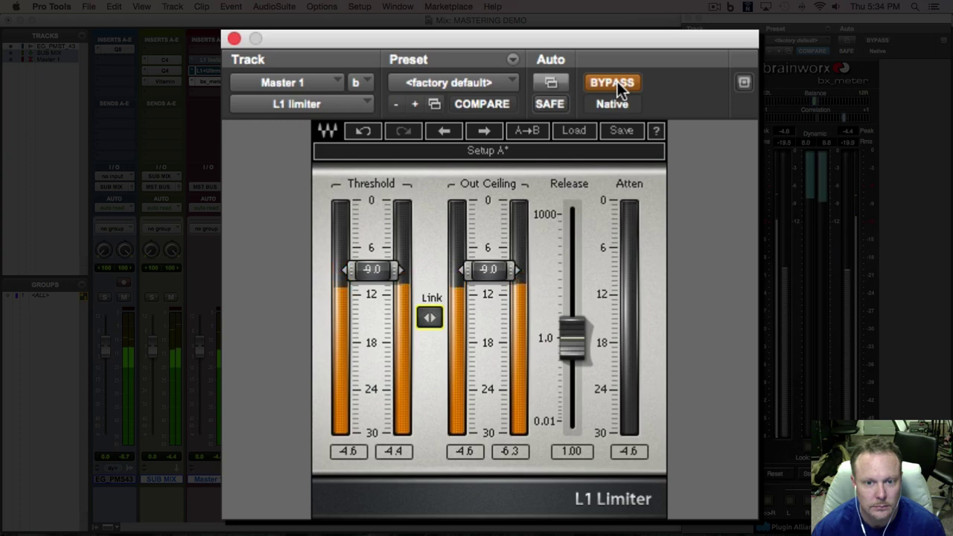
pyautogui.click(617, 81)
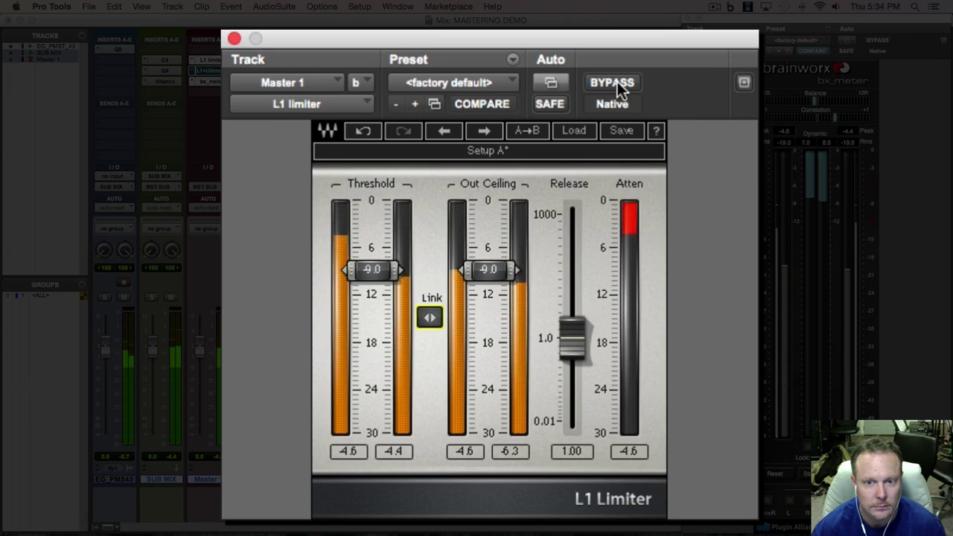
pyautogui.click(617, 81)
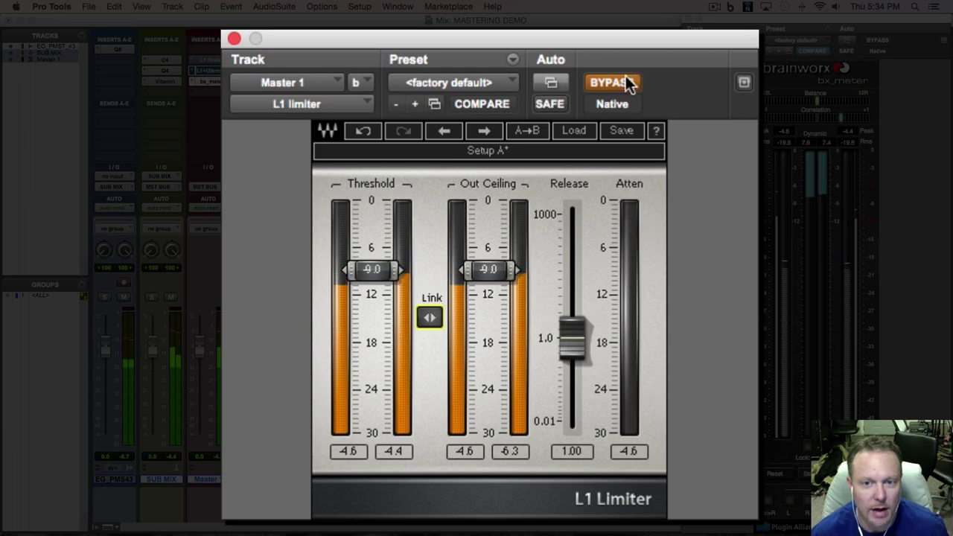
pyautogui.click(625, 84)
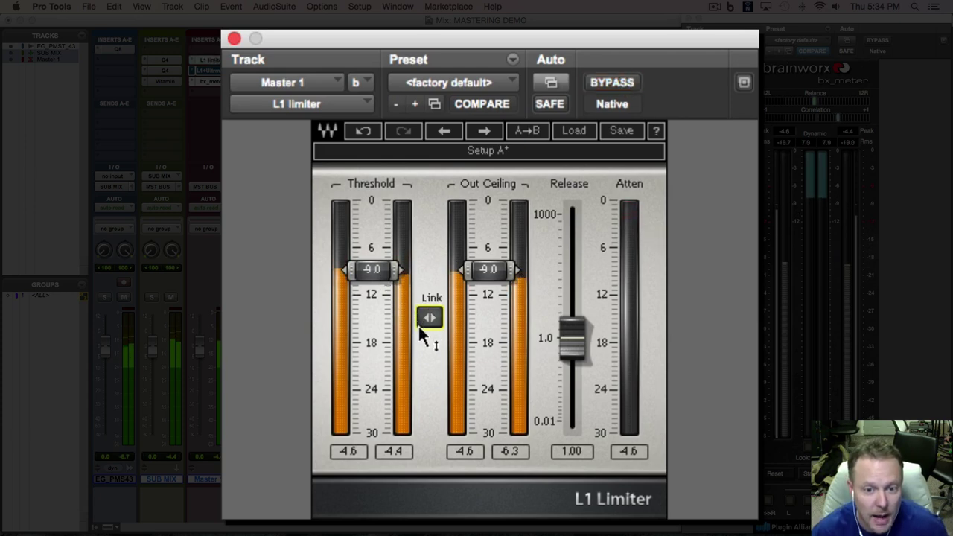
# Step: Set the L1 limiter's Threshold to -8.0 and its Out Ceiling to -0.3, audition the result and close its window
pyautogui.moveTo(430, 317); pyautogui.dragTo(427, 314)
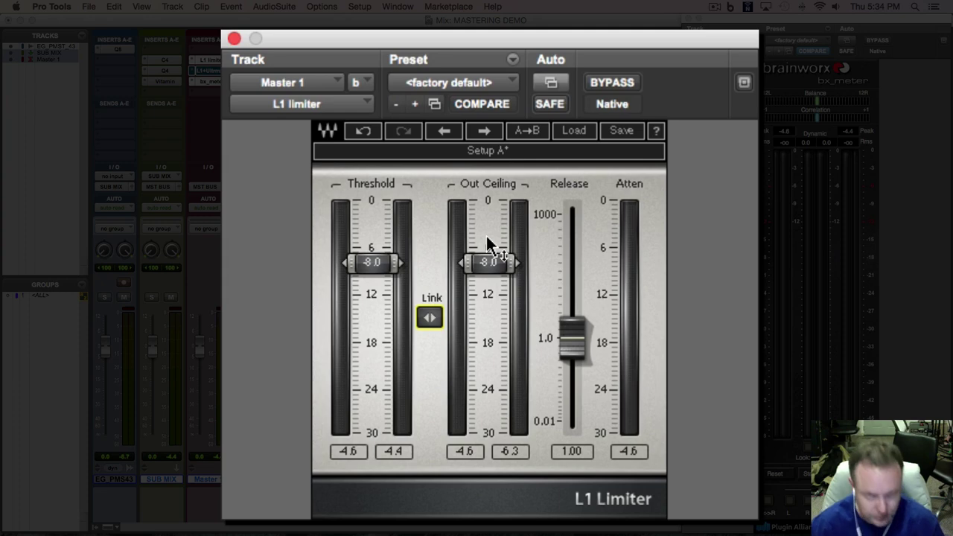
pyautogui.press('space')
pyautogui.moveTo(489, 269); pyautogui.dragTo(489, 240)
pyautogui.moveTo(488, 239); pyautogui.dragTo(489, 209)
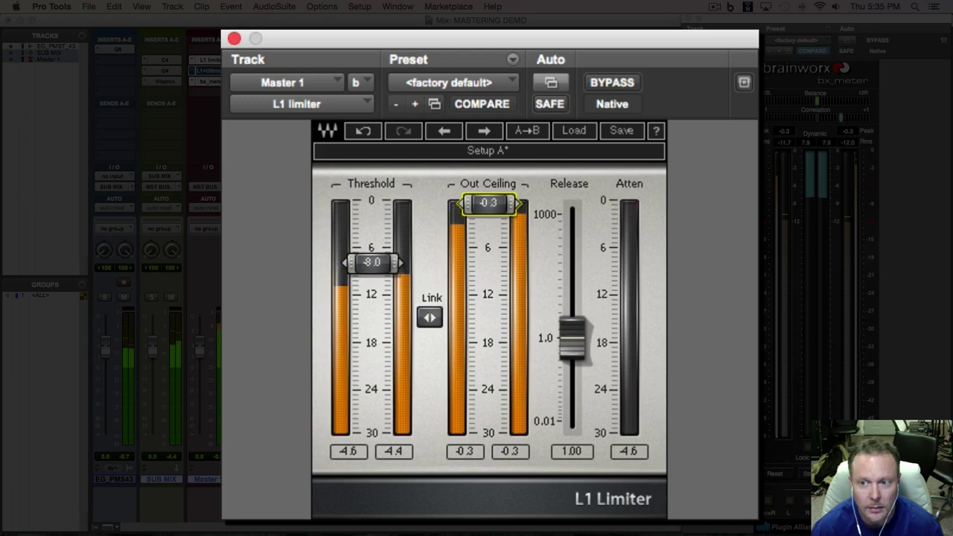
pyautogui.press('space')
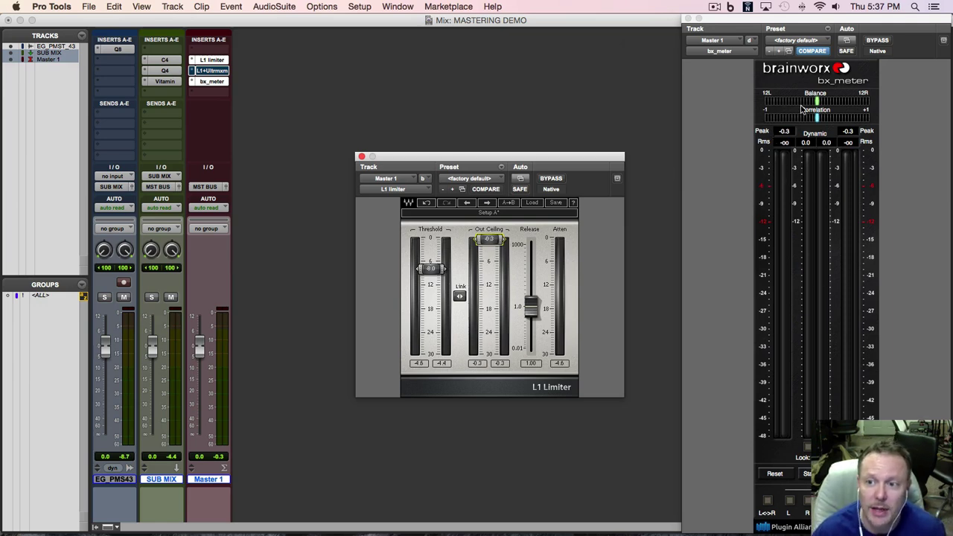
pyautogui.click(361, 157)
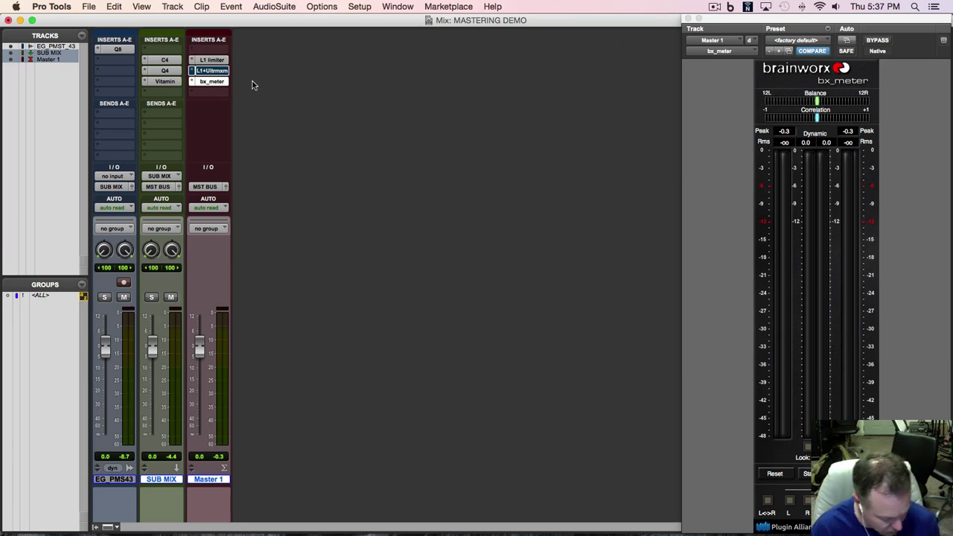
# Step: Bypass the Q8, C4, Q4, Vitamin and L1 limiter inserts and start playback of the unprocessed song
pyautogui.click(162, 72)
pyautogui.keyDown('super'); pyautogui.click(160, 59); pyautogui.keyUp('super')
pyautogui.keyDown('super'); pyautogui.click(111, 51); pyautogui.keyUp('super')
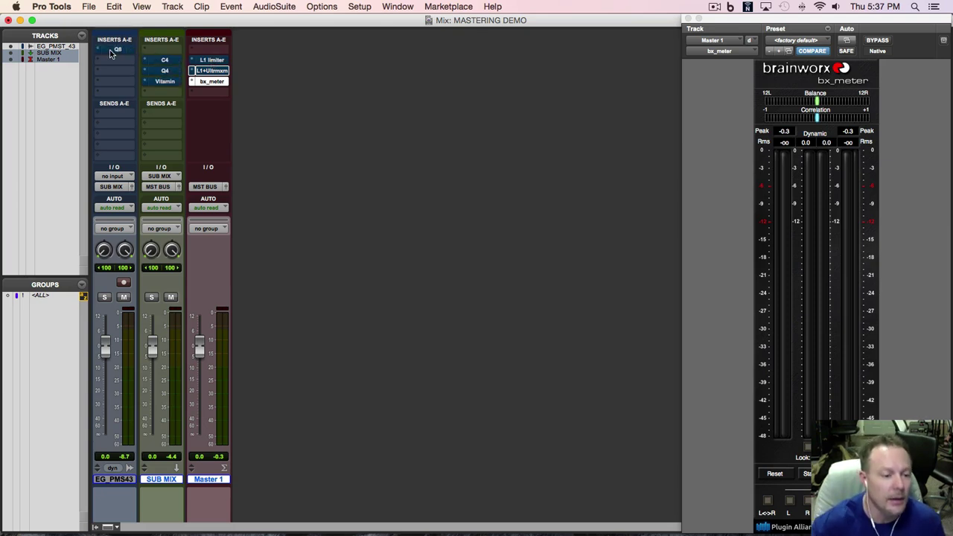
pyautogui.press('space')
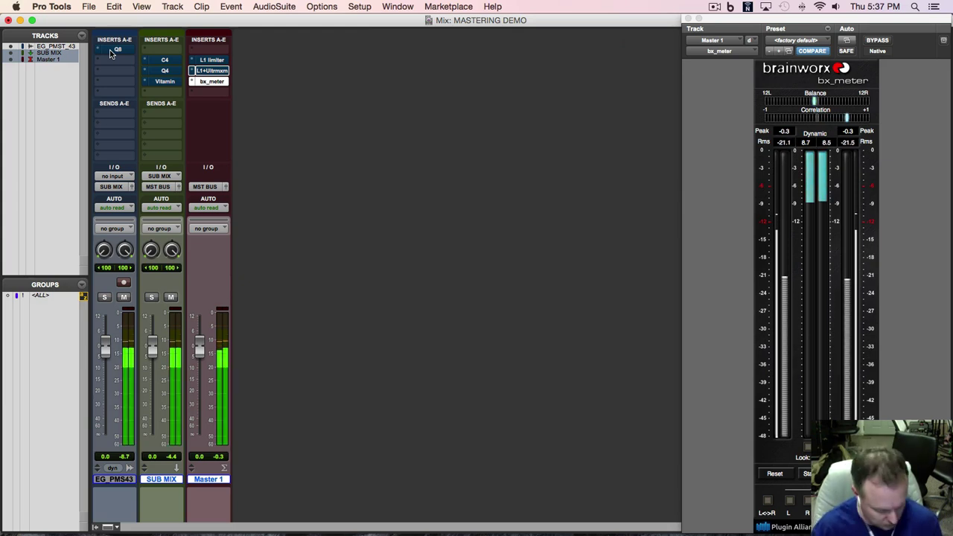
# Step: Re-enable the Q8, C4, Q4, Vitamin and L1 limiter inserts one after another while listening, and stop playback
pyautogui.keyDown('super'); pyautogui.click(162, 60); pyautogui.keyUp('super')
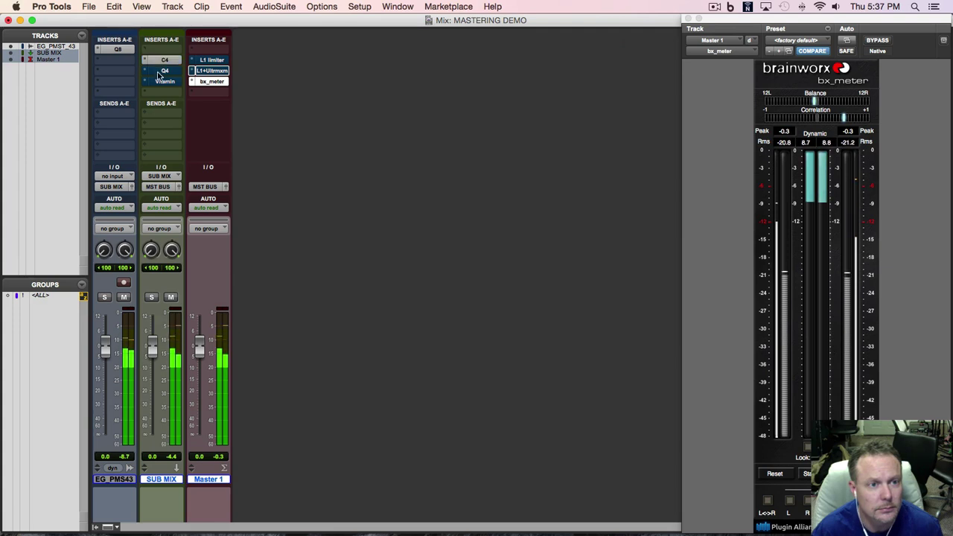
pyautogui.keyDown('super'); pyautogui.click(158, 71); pyautogui.keyUp('super')
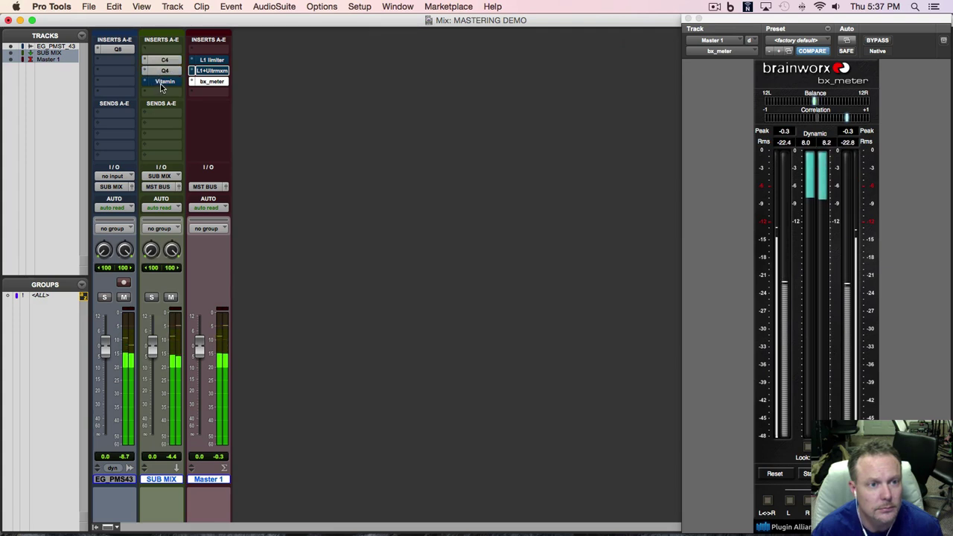
pyautogui.keyDown('super'); pyautogui.click(161, 83); pyautogui.keyUp('super')
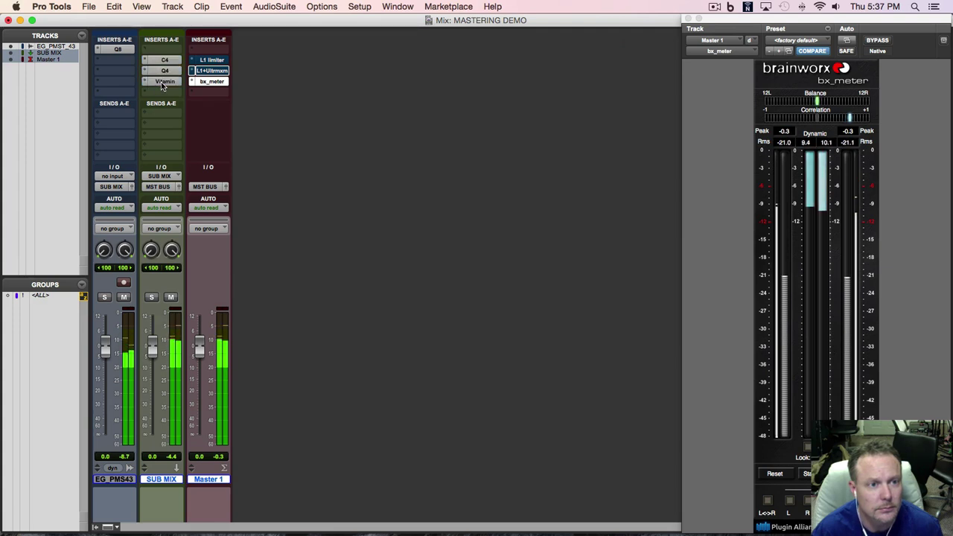
pyautogui.keyDown('super'); pyautogui.click(209, 61); pyautogui.keyUp('super')
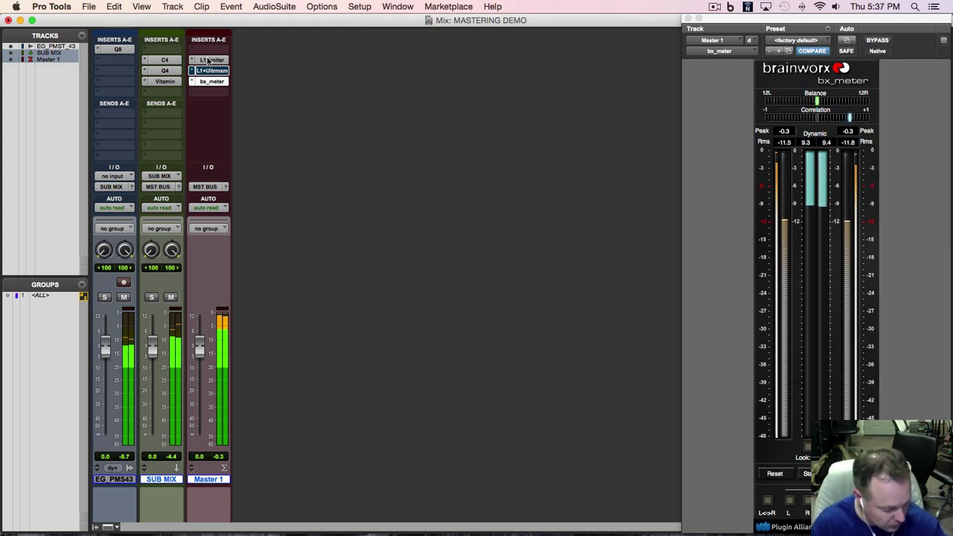
pyautogui.press('space')
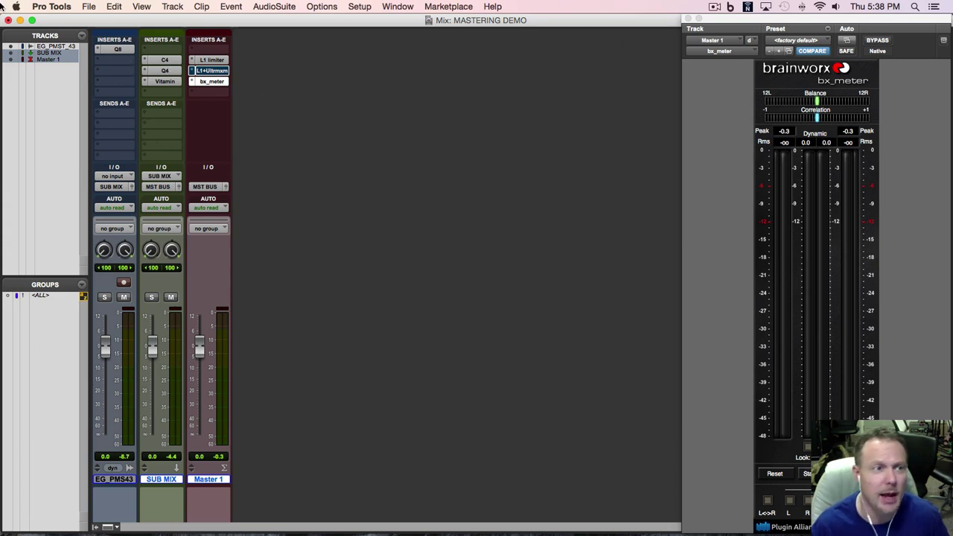
# Step: Start a bounce to disk from the MST BUS and set the WAV file's bit depth to 24 Bit
pyautogui.click(88, 8)
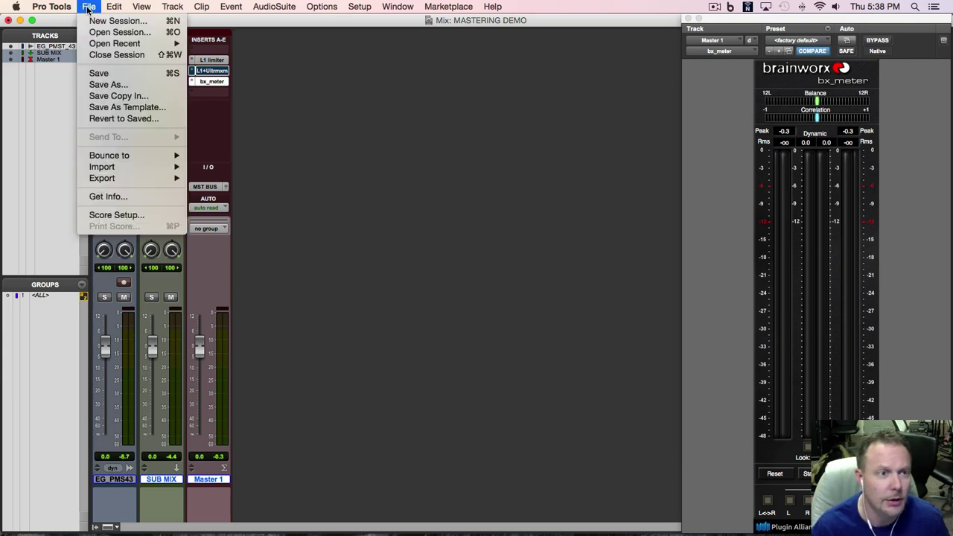
pyautogui.moveTo(144, 154)
pyautogui.click(222, 157)
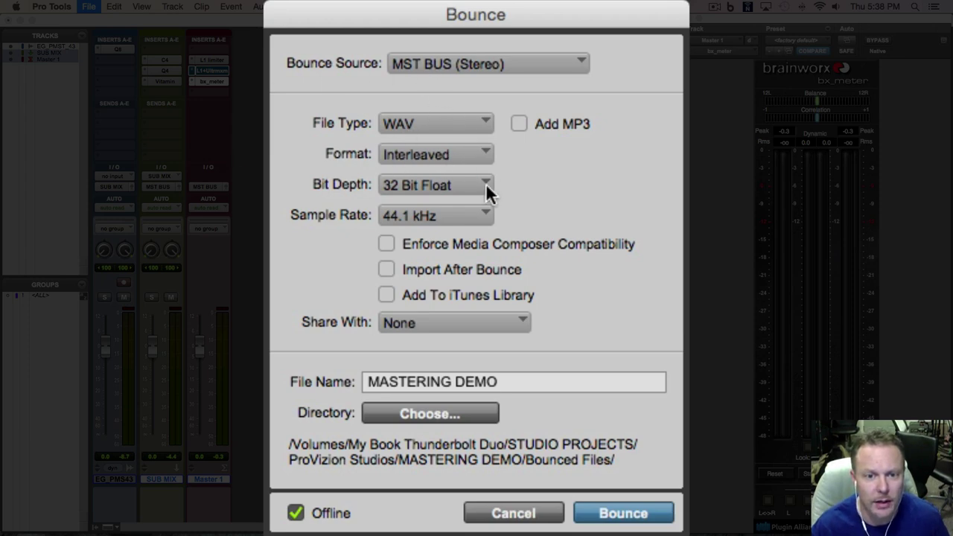
pyautogui.click(483, 190)
pyautogui.click(517, 181)
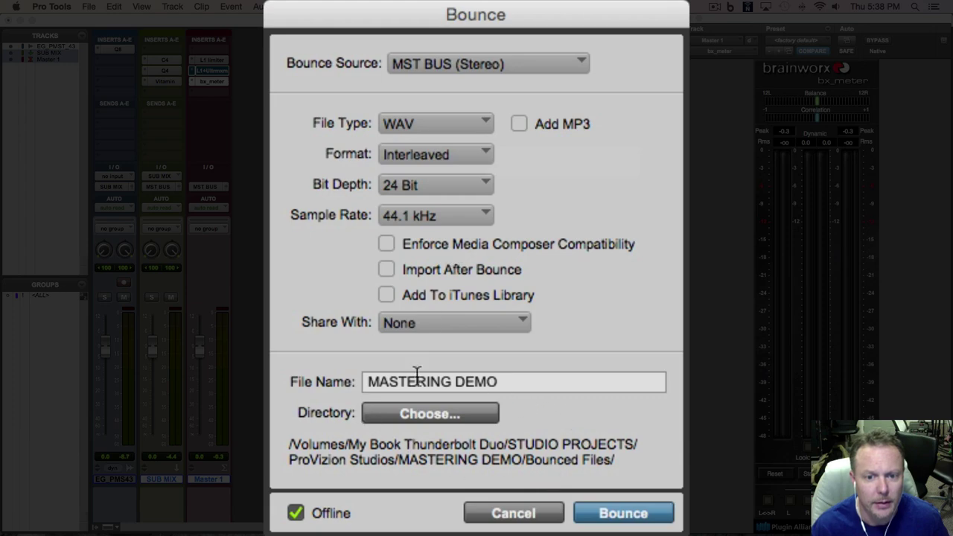
# Step: Choose the Desktop as the bounce directory and run the offline bounce of MASTERING DEMO
pyautogui.click(466, 415)
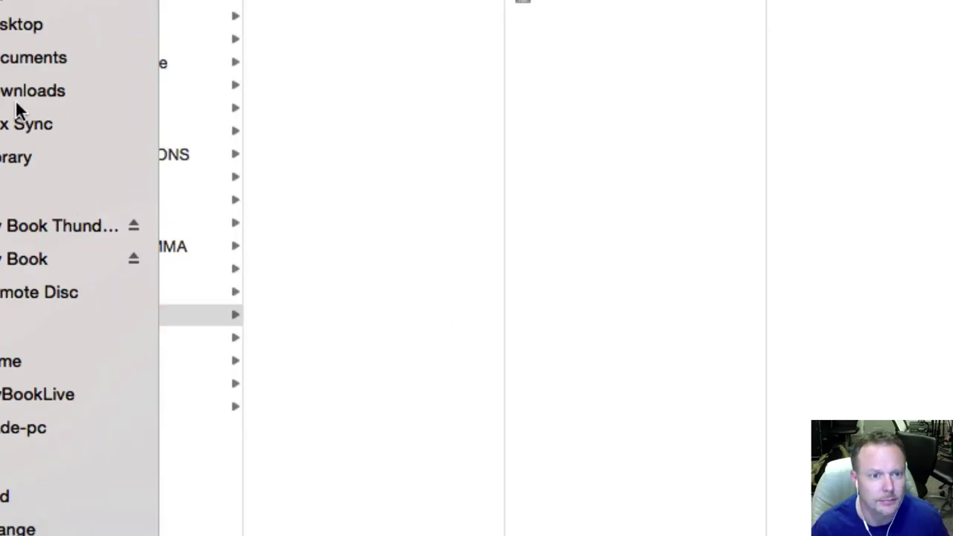
pyautogui.click(13, 24)
pyautogui.click(705, 525)
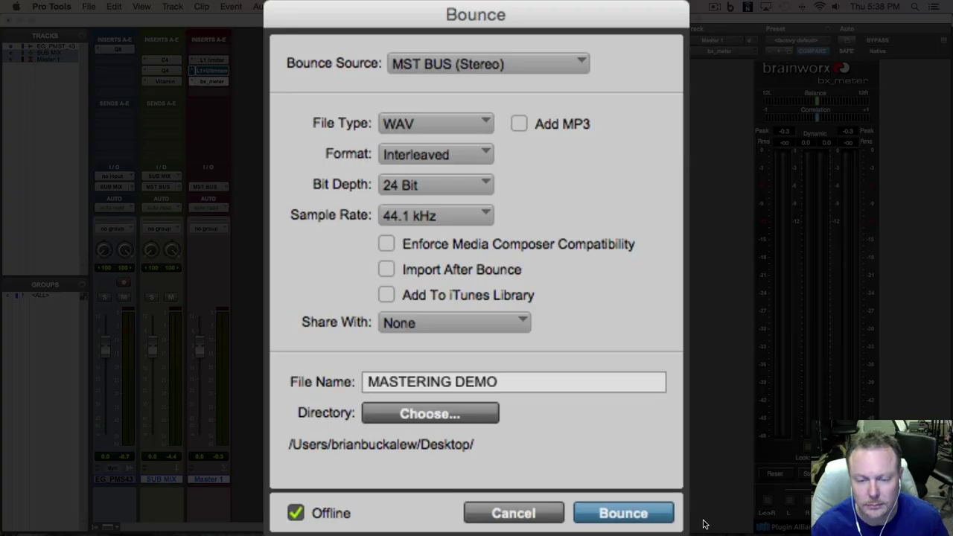
pyautogui.click(623, 513)
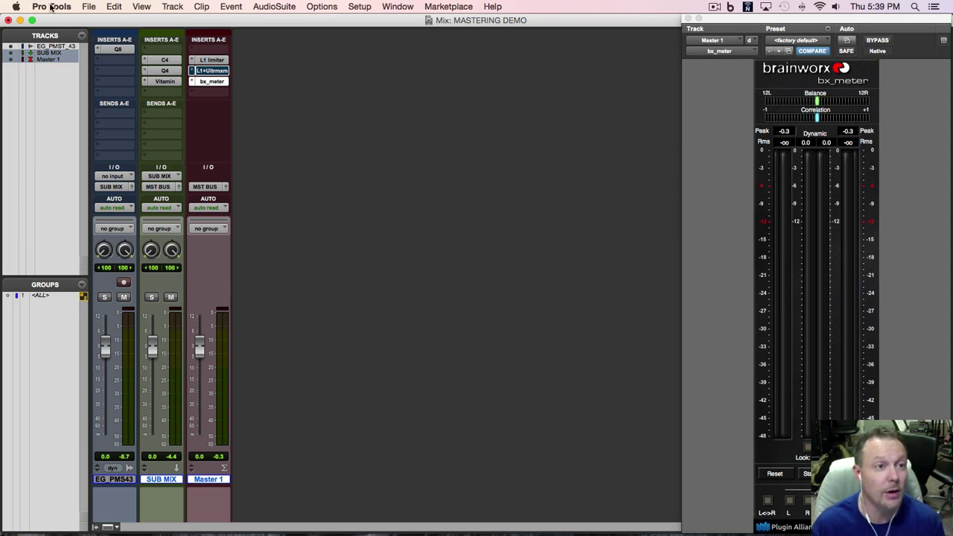
# Step: Start a second bounce to disk and set its file type to MP3
pyautogui.click(90, 6)
pyautogui.moveTo(136, 155)
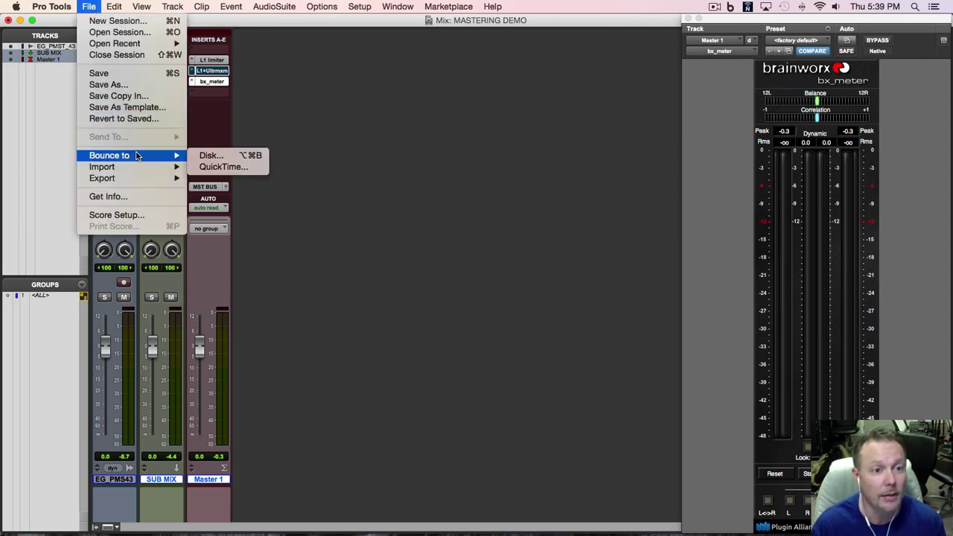
pyautogui.click(211, 157)
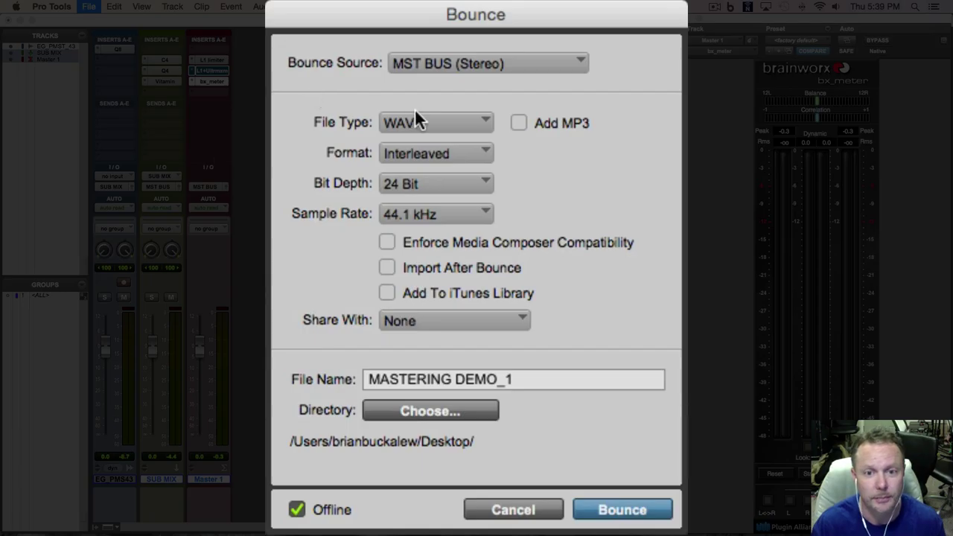
pyautogui.click(474, 118)
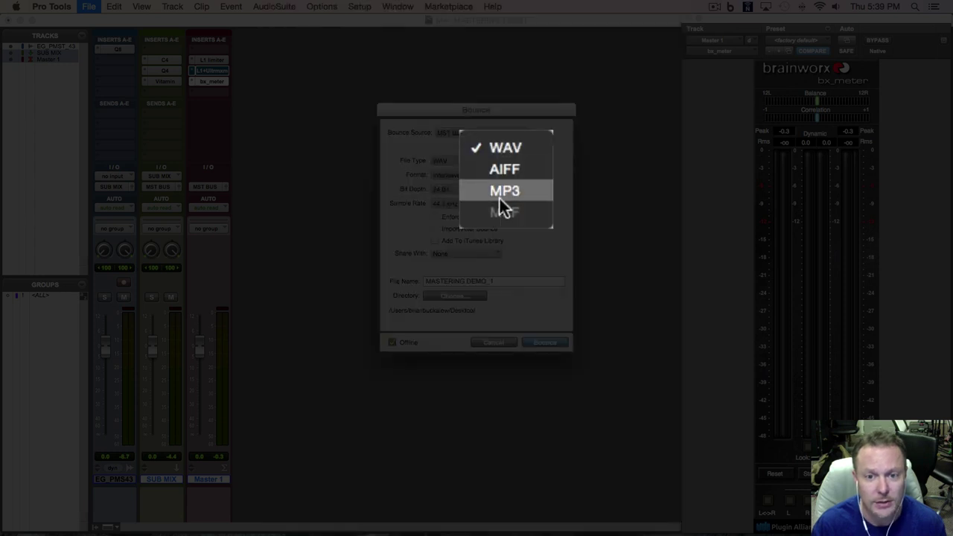
pyautogui.click(498, 195)
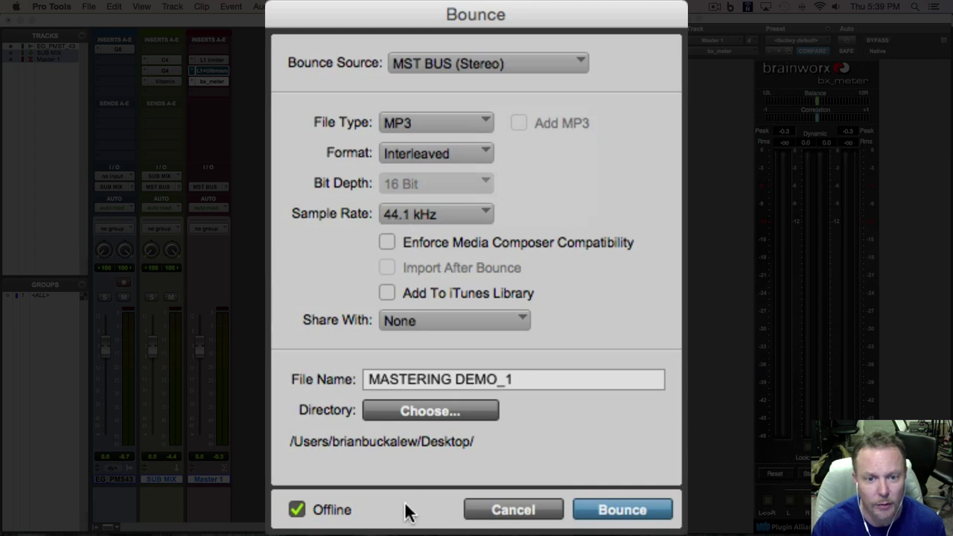
# Step: Proceed to the MP3 encoder options and choose Highest Quality, Slower Encoding Time as the encoding speed
pyautogui.click(622, 510)
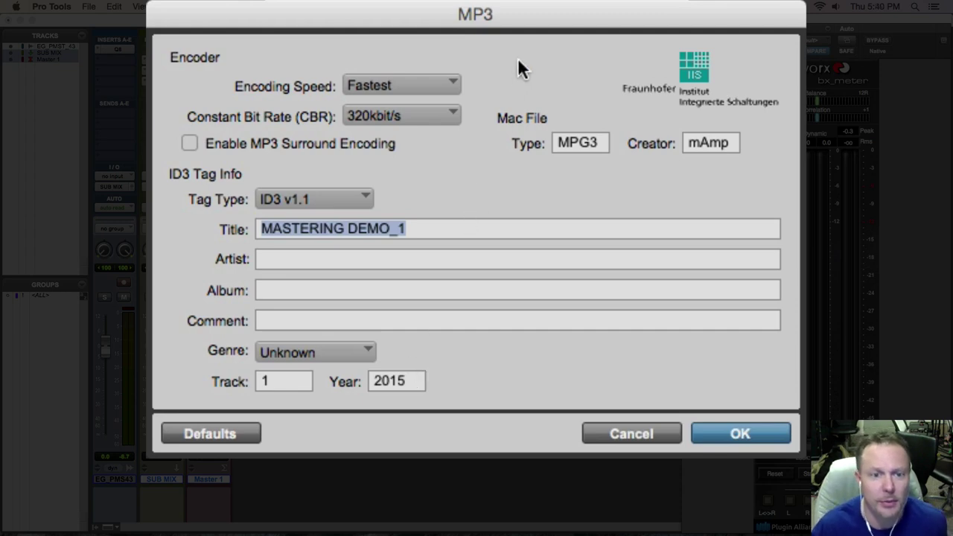
pyautogui.moveTo(474, 14); pyautogui.dragTo(472, 35)
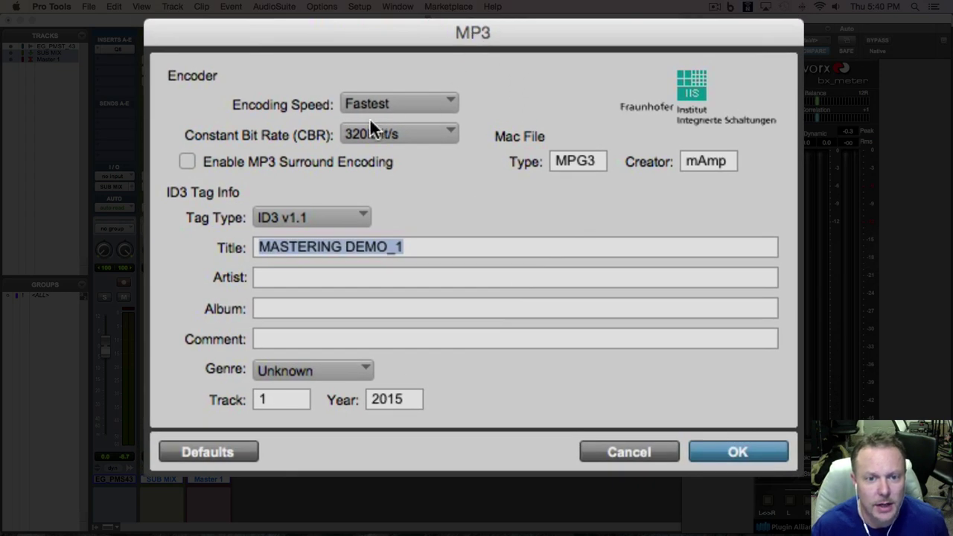
pyautogui.click(441, 107)
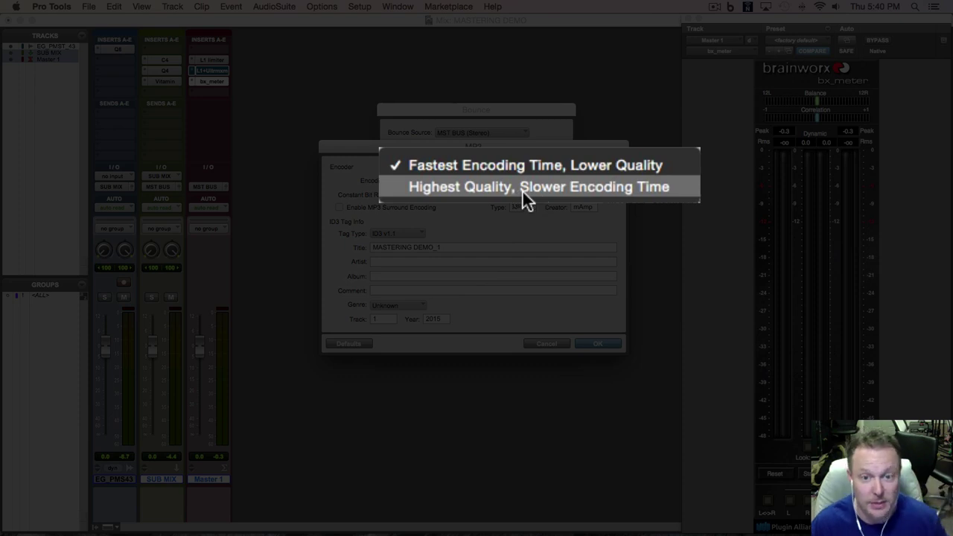
pyautogui.click(471, 186)
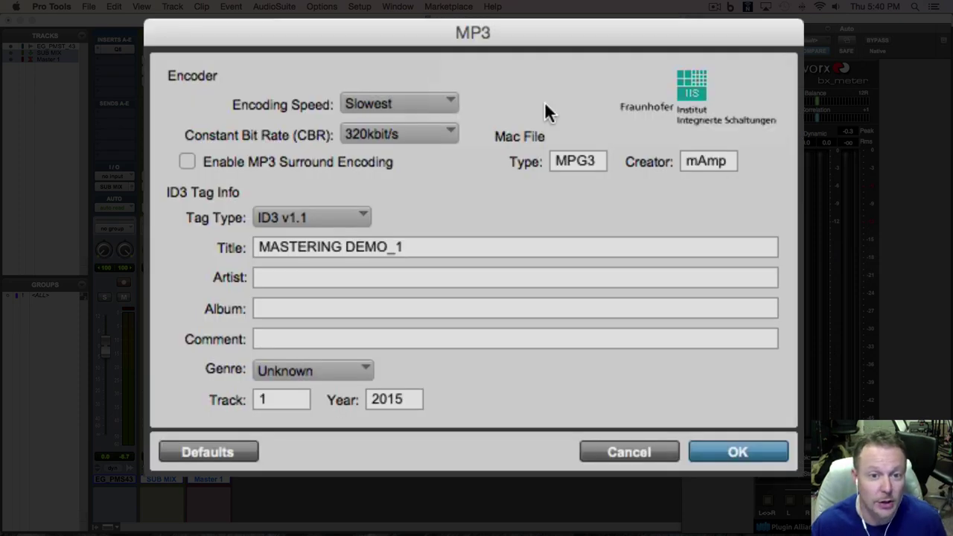
pyautogui.click(435, 104)
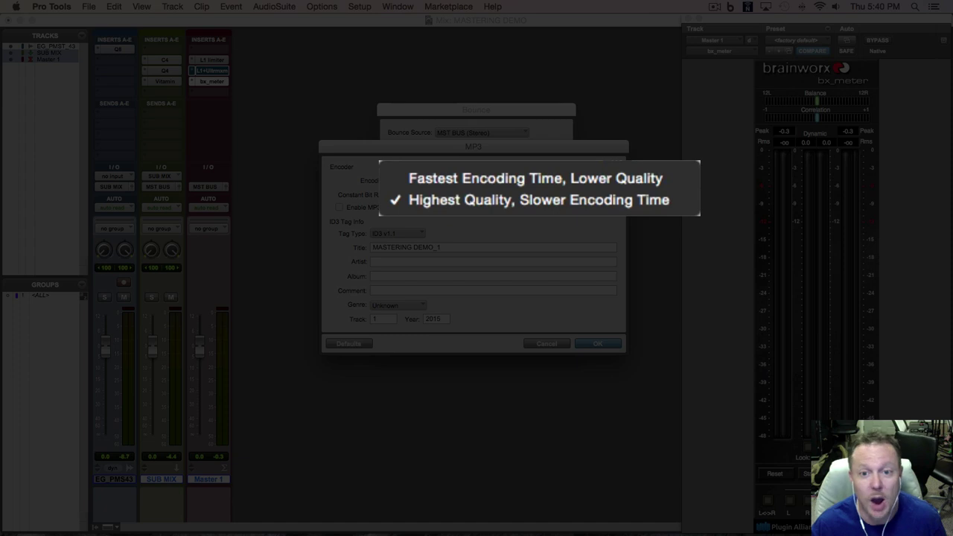
pyautogui.click(389, 200)
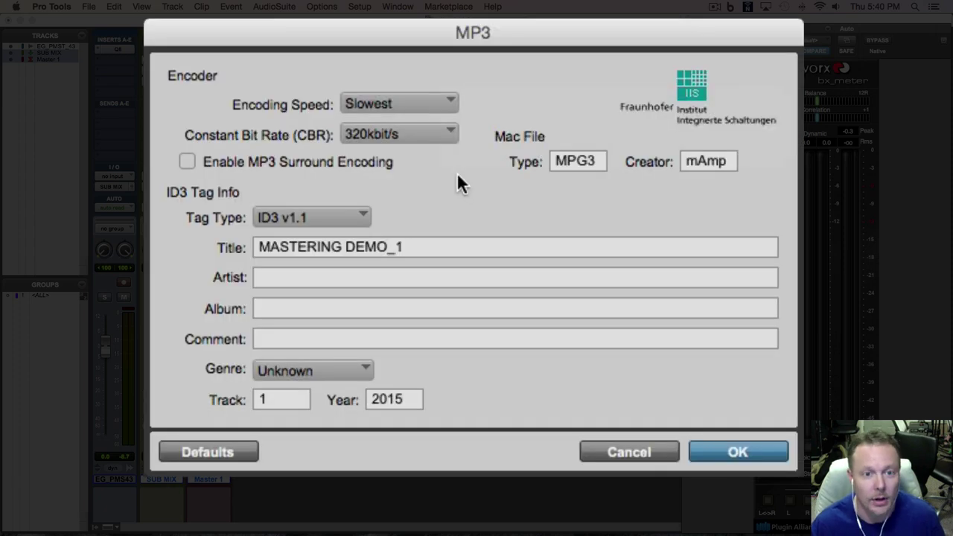
# Step: Try a constant bit rate of 128kbit/s for the MP3 and cancel the encoder options
pyautogui.click(446, 134)
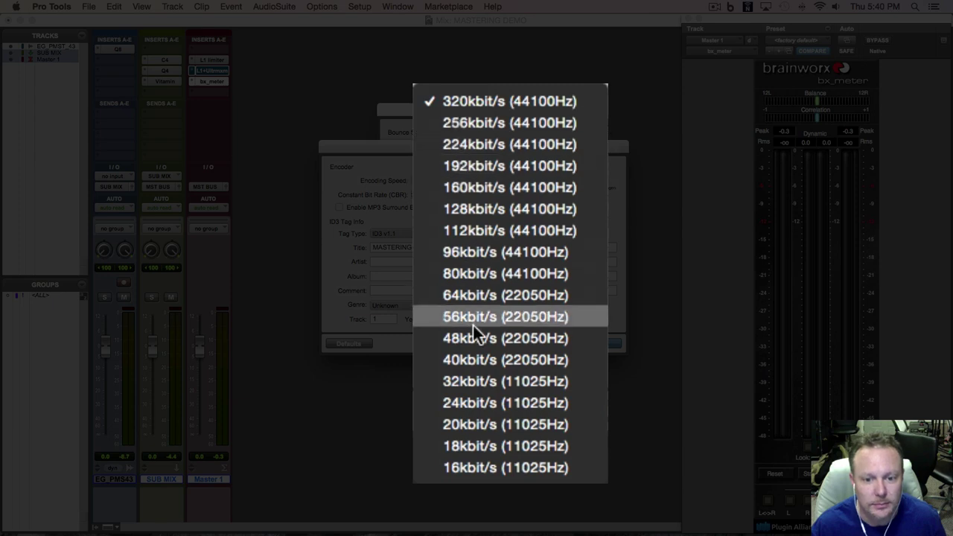
pyautogui.click(473, 208)
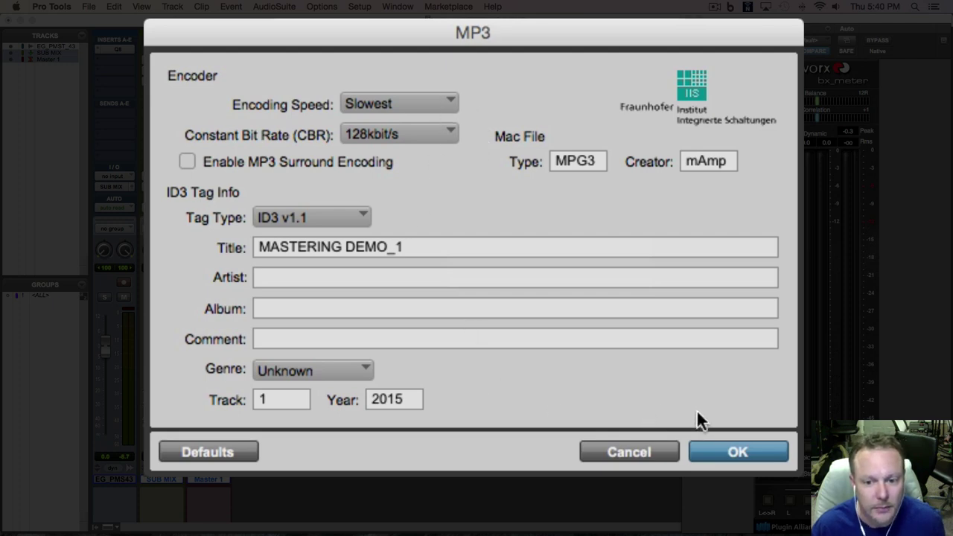
pyautogui.click(627, 452)
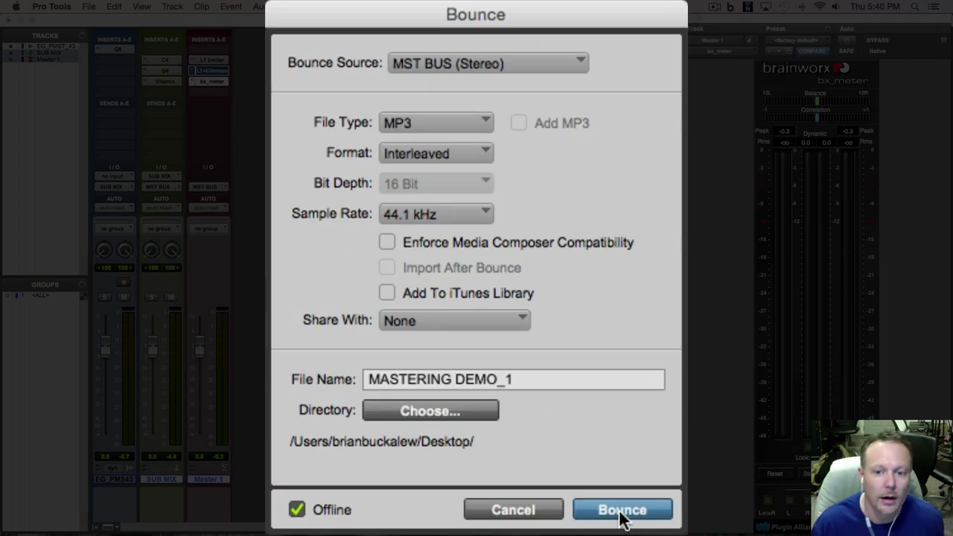
# Step: Cancel the MP3 bounce and open Master 1's L1 limiter and L1+ Ultramaximizer side by side
pyautogui.click(512, 509)
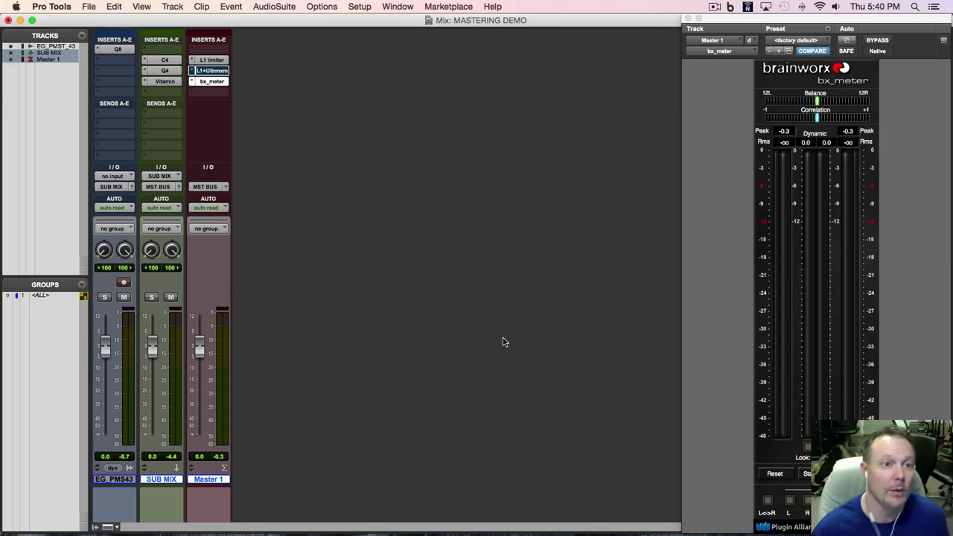
pyautogui.click(216, 62)
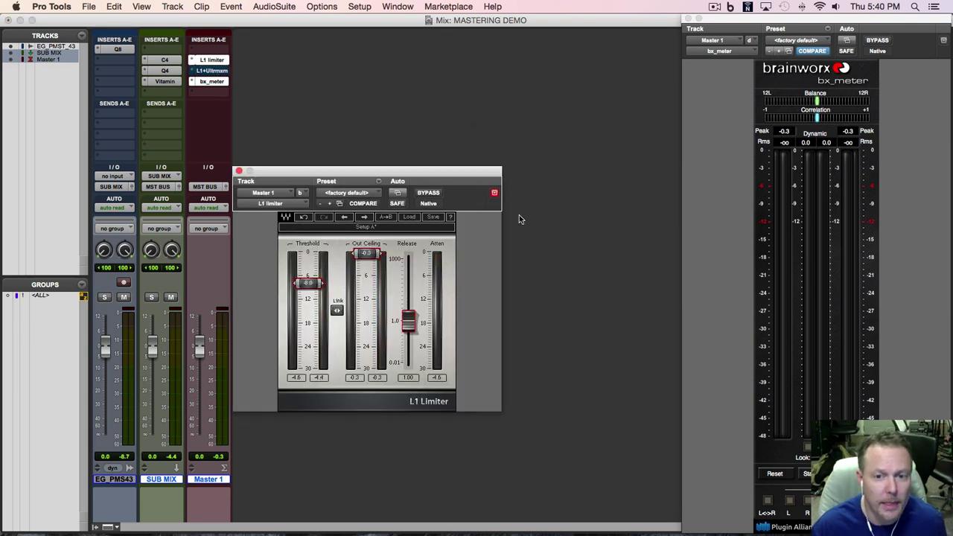
pyautogui.click(494, 193)
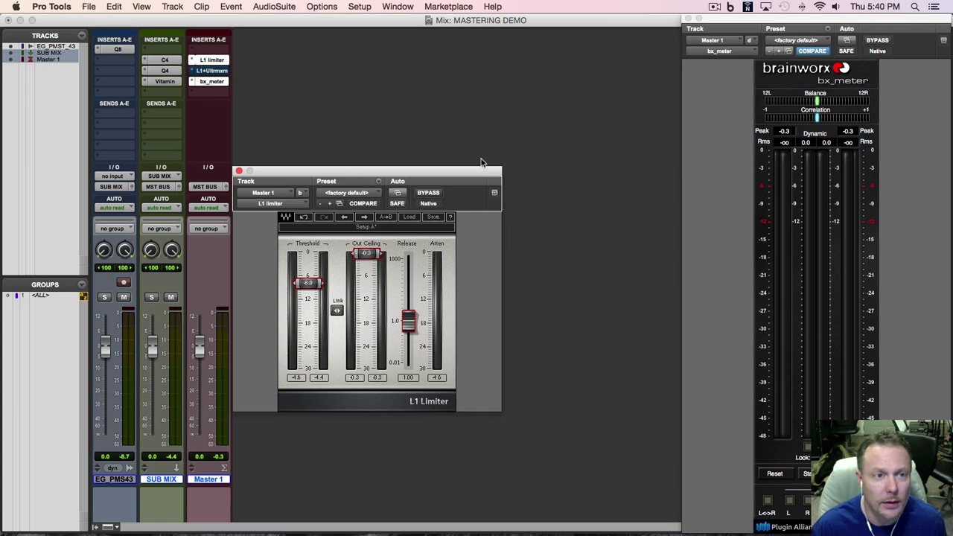
pyautogui.click(209, 71)
pyautogui.moveTo(349, 176); pyautogui.dragTo(622, 180)
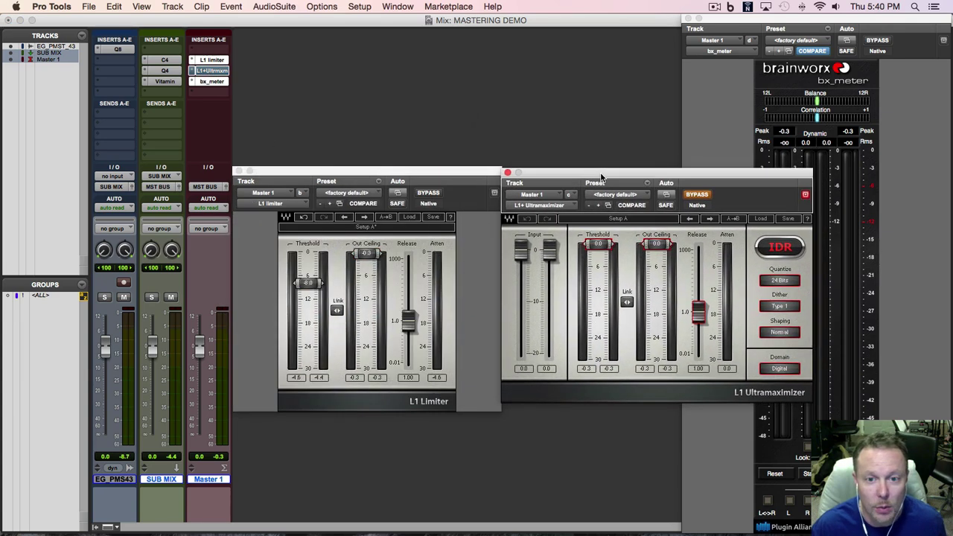
# Step: Take the L1+ Ultramaximizer out of bypass and set its threshold to -8.0 and output ceiling to -0.3
pyautogui.click(703, 197)
pyautogui.moveTo(589, 251); pyautogui.dragTo(602, 275)
pyautogui.moveTo(672, 247); pyautogui.dragTo(672, 249)
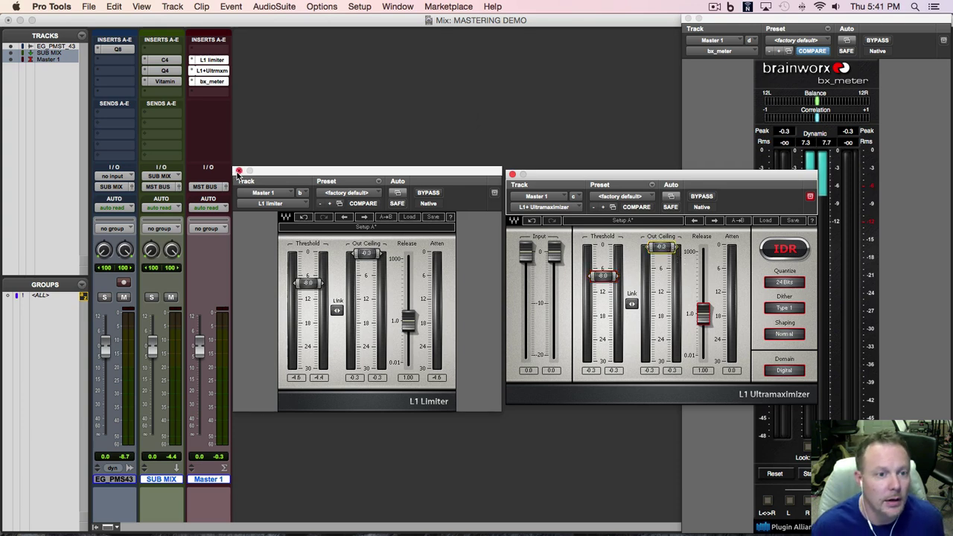
# Step: Close the L1 limiter window and bypass that limiter on Master 1, keeping the Ultramaximizer window open mid-screen
pyautogui.click(238, 172)
pyautogui.keyDown('super'); pyautogui.click(205, 62); pyautogui.keyUp('super')
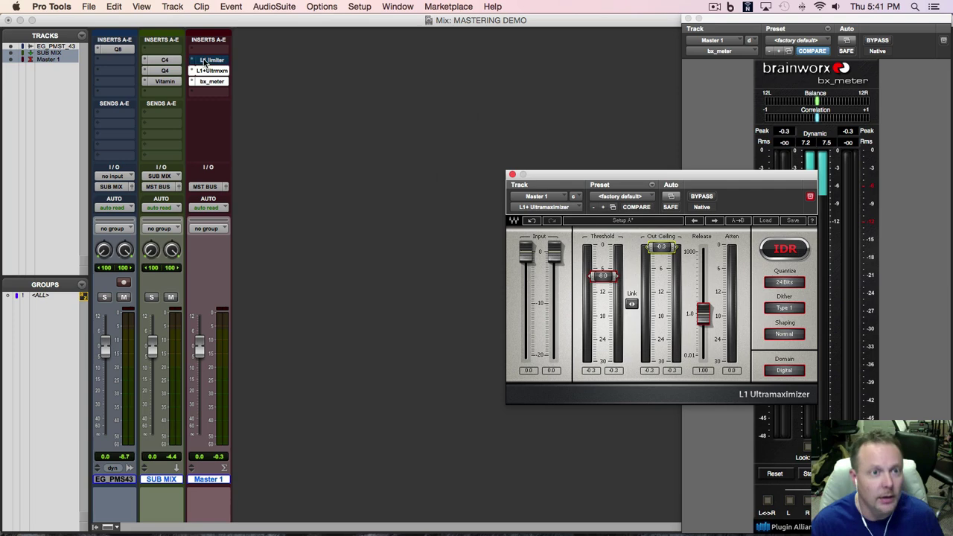
pyautogui.moveTo(742, 179); pyautogui.dragTo(595, 113)
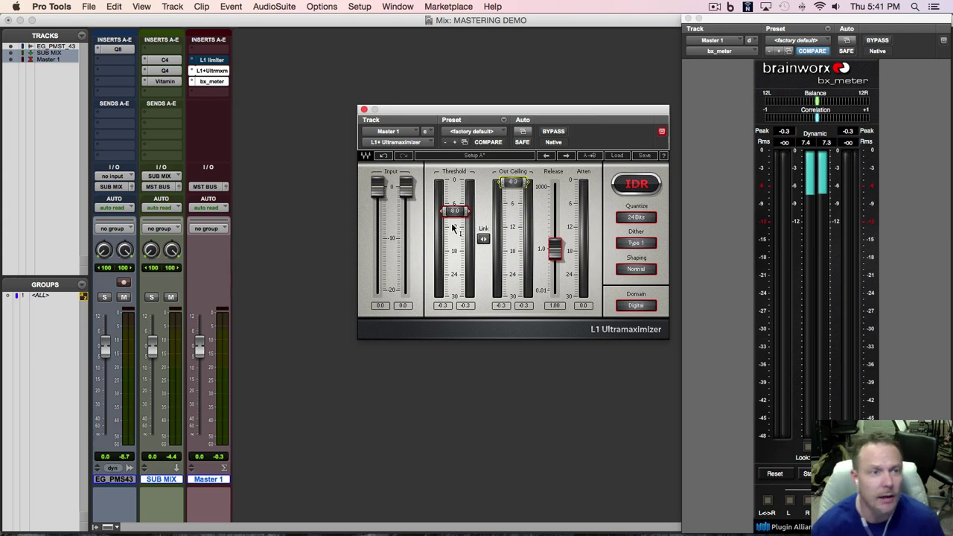
# Step: Create two new tracks: one stereo Aux Input and one stereo Audio Track
pyautogui.click(172, 7)
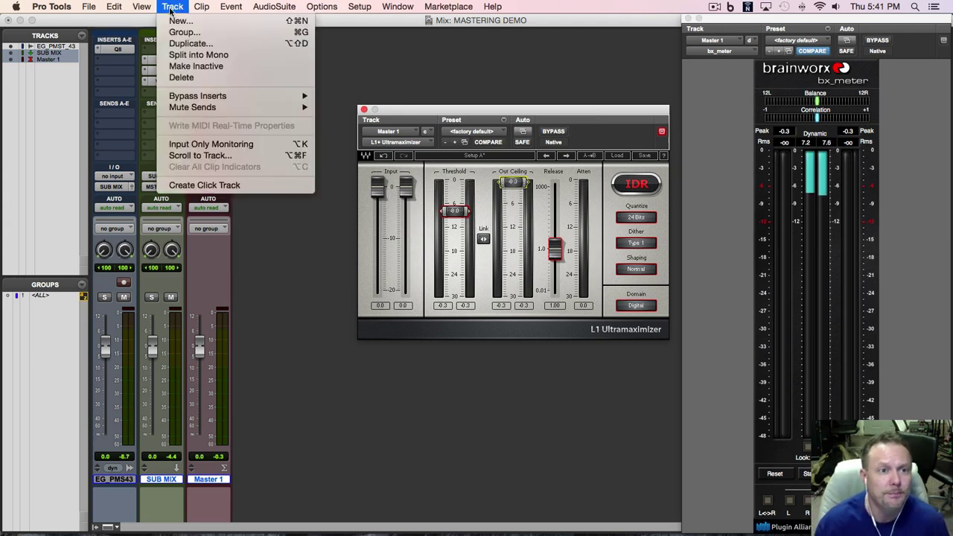
pyautogui.click(174, 20)
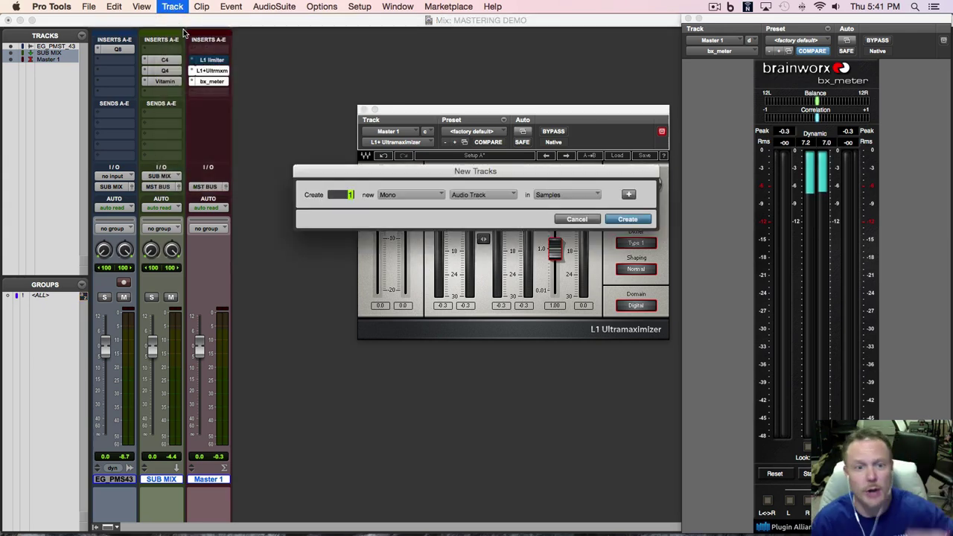
pyautogui.click(439, 195)
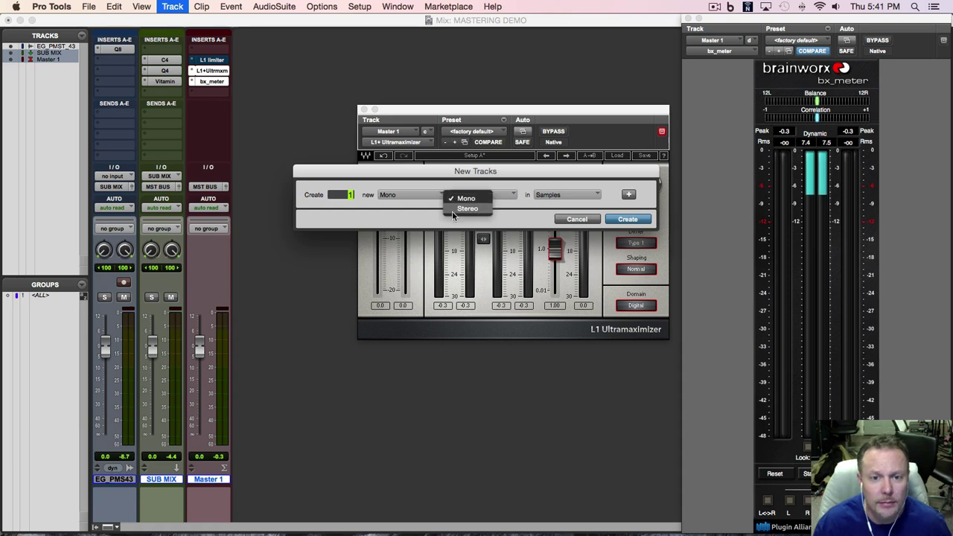
pyautogui.click(455, 209)
pyautogui.click(484, 196)
pyautogui.click(503, 210)
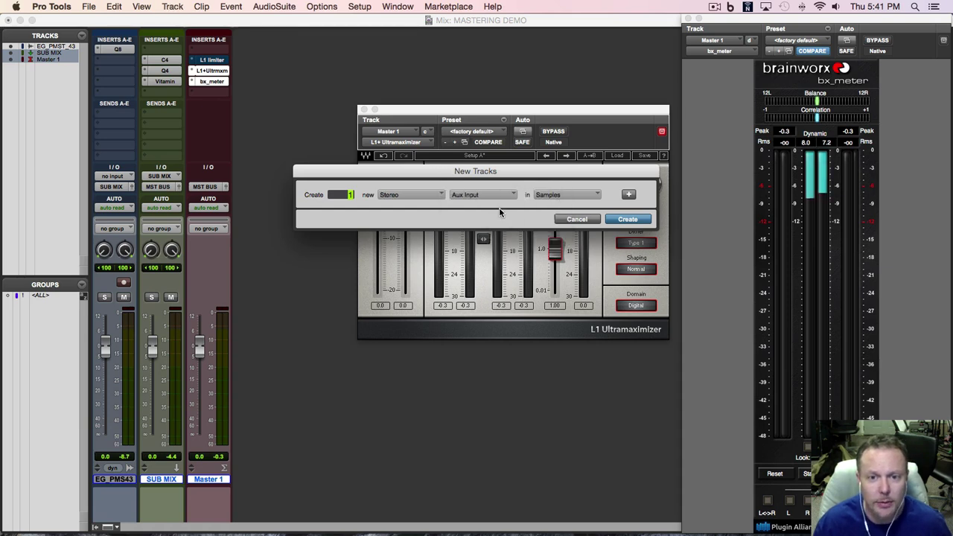
pyautogui.click(628, 194)
pyautogui.click(401, 212)
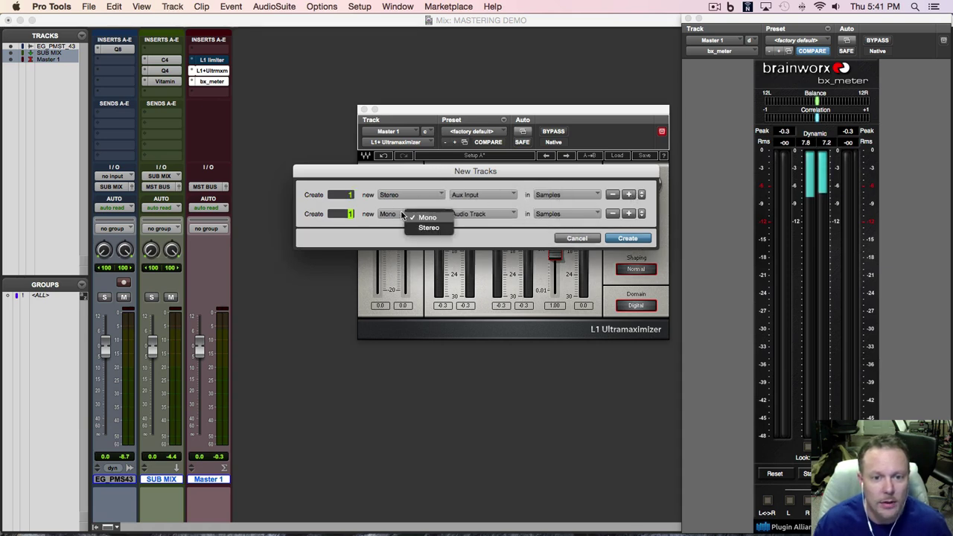
pyautogui.click(414, 223)
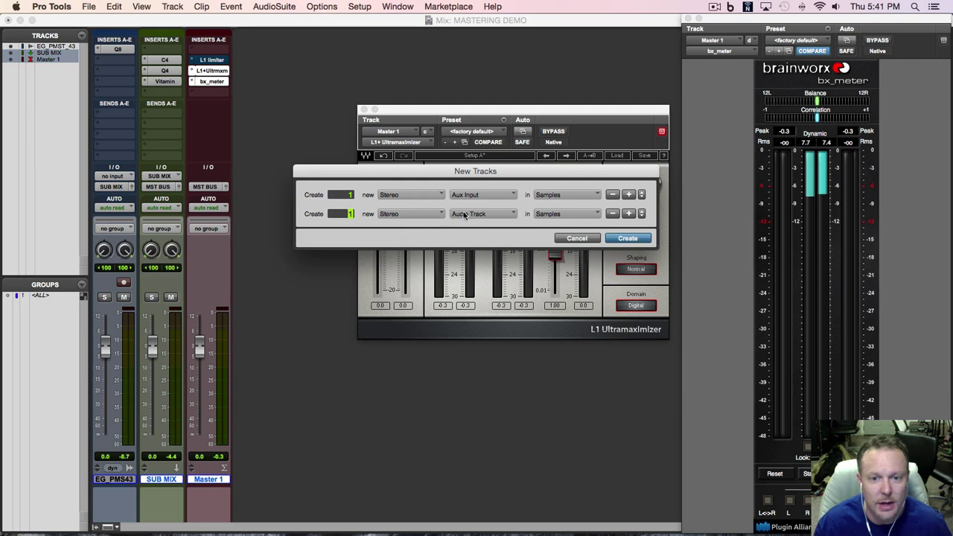
pyautogui.click(629, 238)
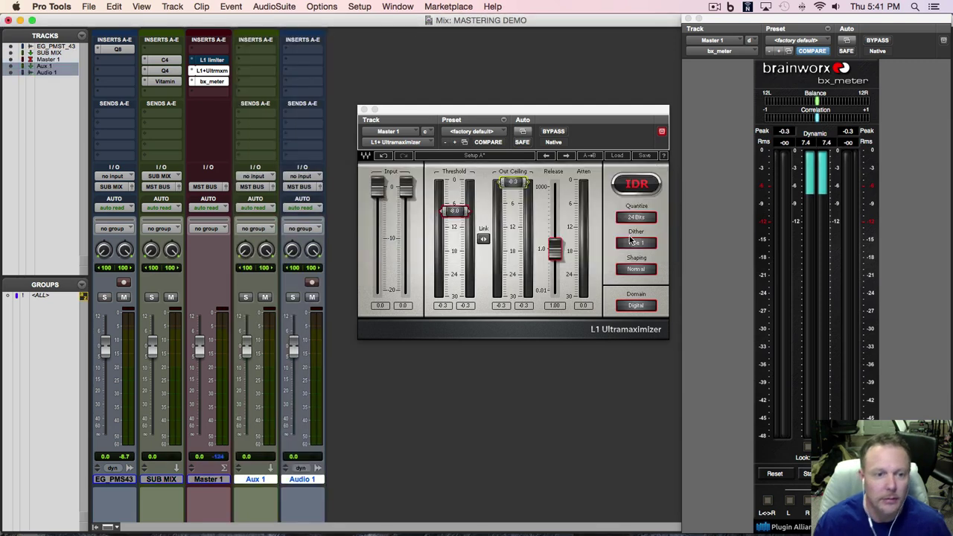
# Step: Rename the new aux track PRINT BUS and the new audio track PRINT TRK
pyautogui.doubleClick(257, 480)
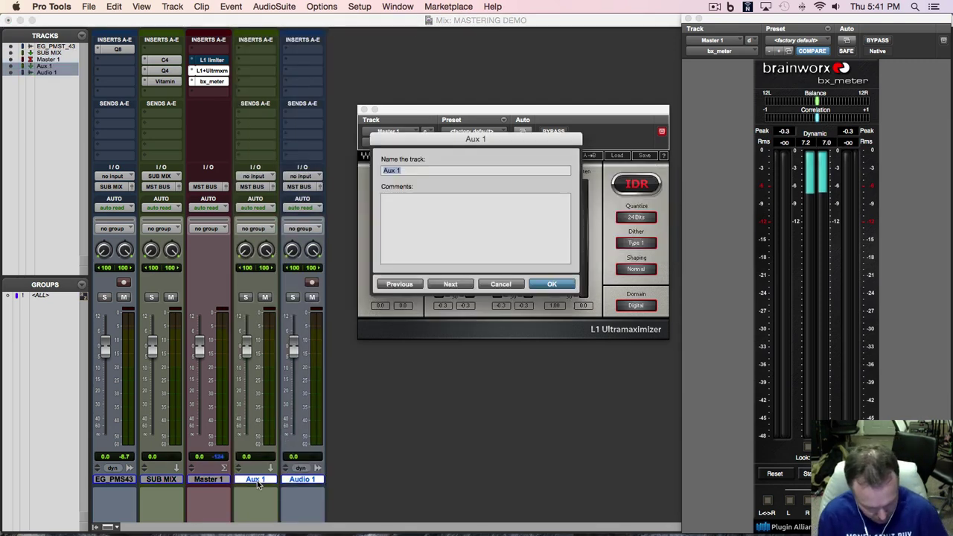
pyautogui.write('PRINT BUS')
pyautogui.press('super+Right')
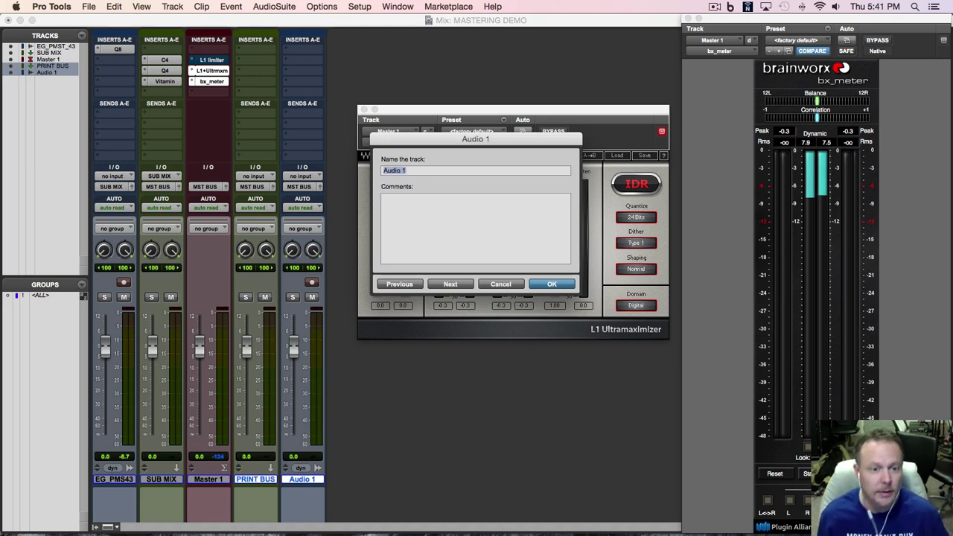
pyautogui.write('PRINT TRK')
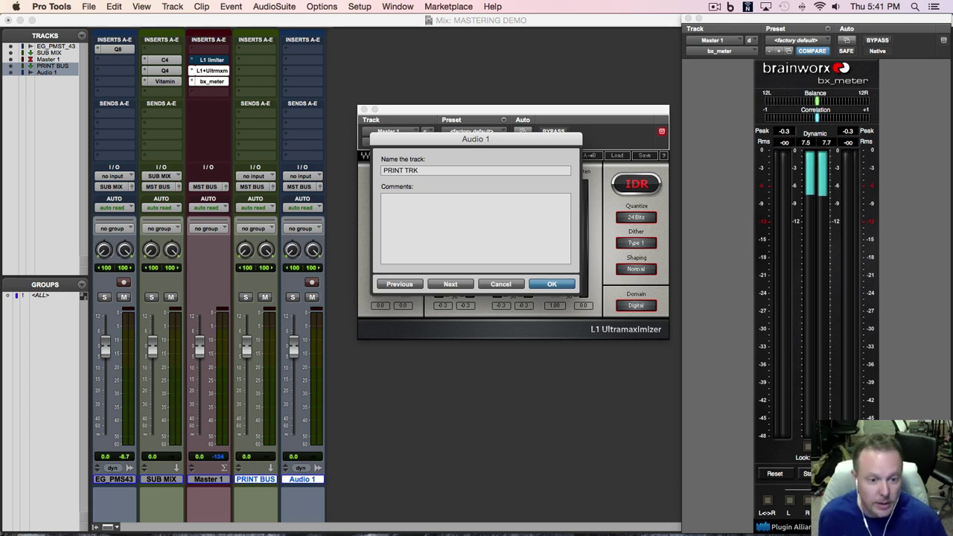
pyautogui.press('Return')
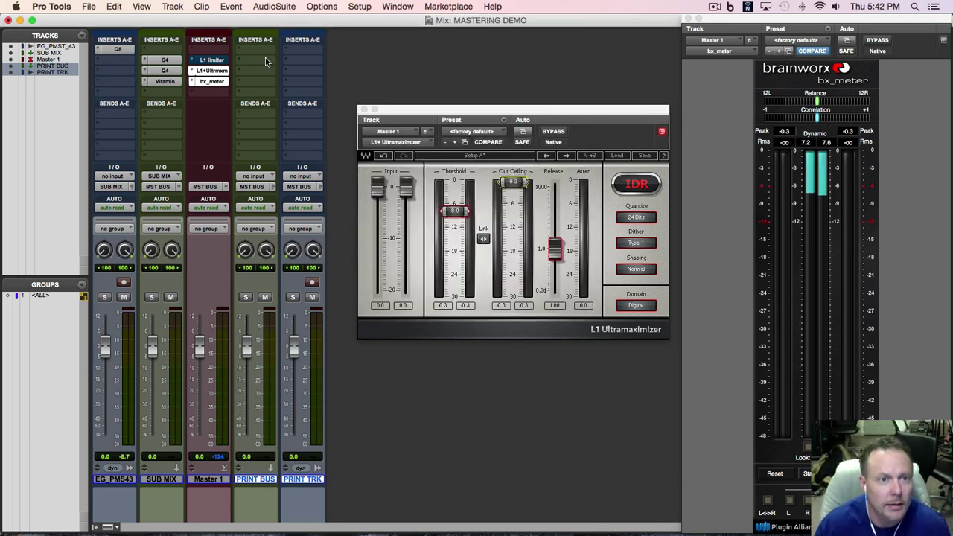
# Step: Route the SUB MIX output into the PRINT BUS input over Bus 17-18 (Stereo)
pyautogui.click(258, 178)
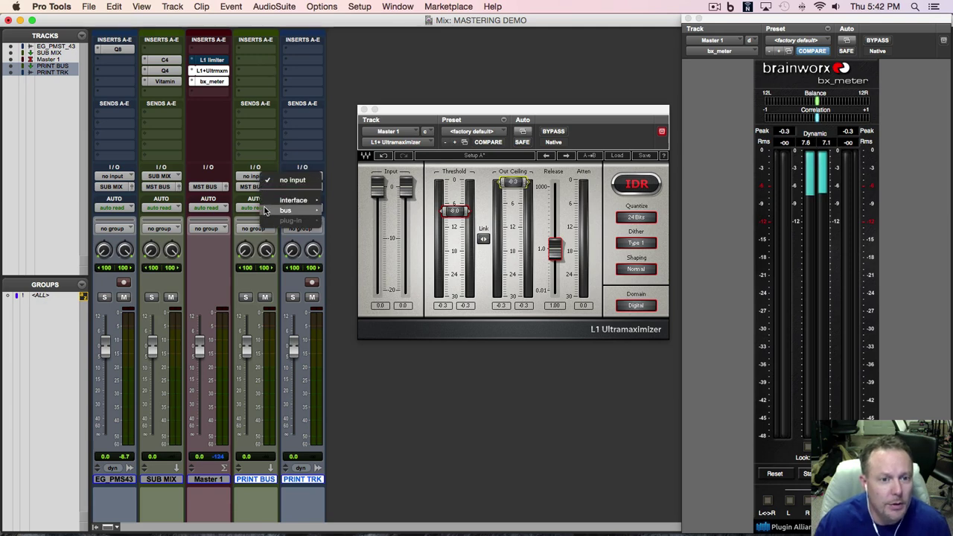
pyautogui.moveTo(266, 209)
pyautogui.moveTo(351, 213)
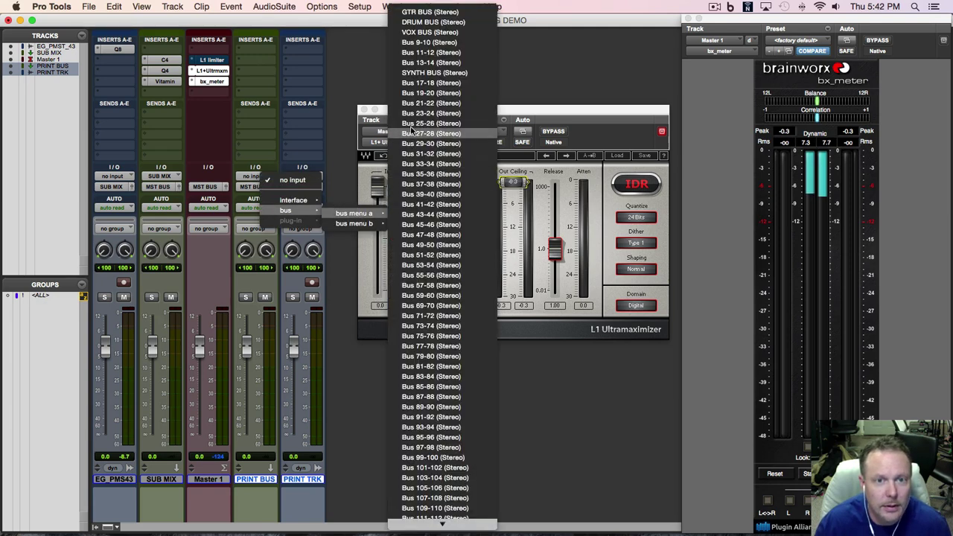
pyautogui.click(419, 84)
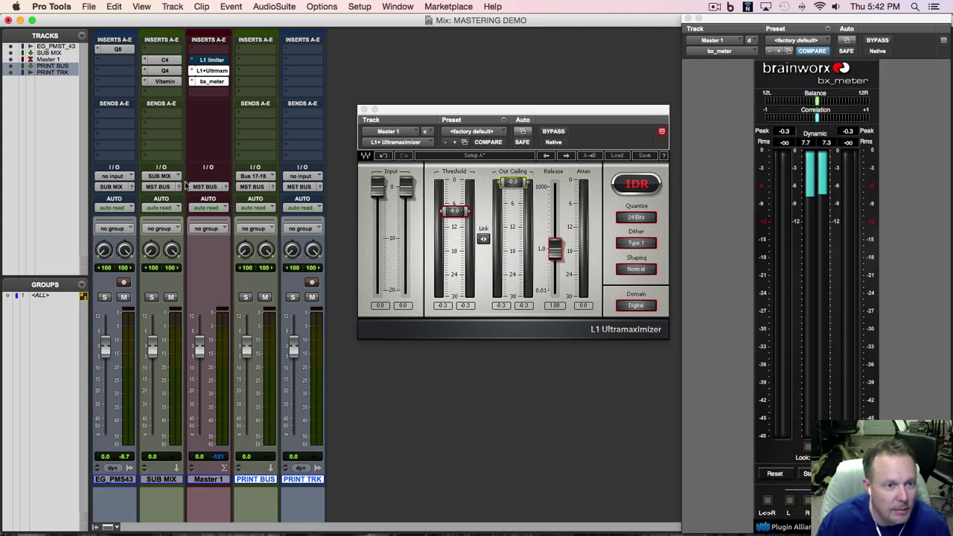
pyautogui.click(160, 187)
pyautogui.moveTo(188, 198)
pyautogui.moveTo(267, 211)
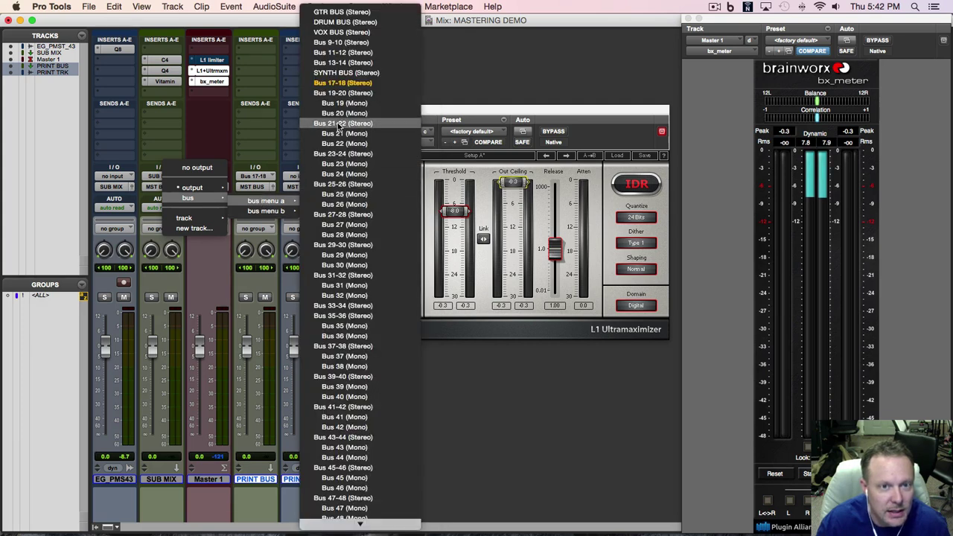
pyautogui.click(342, 82)
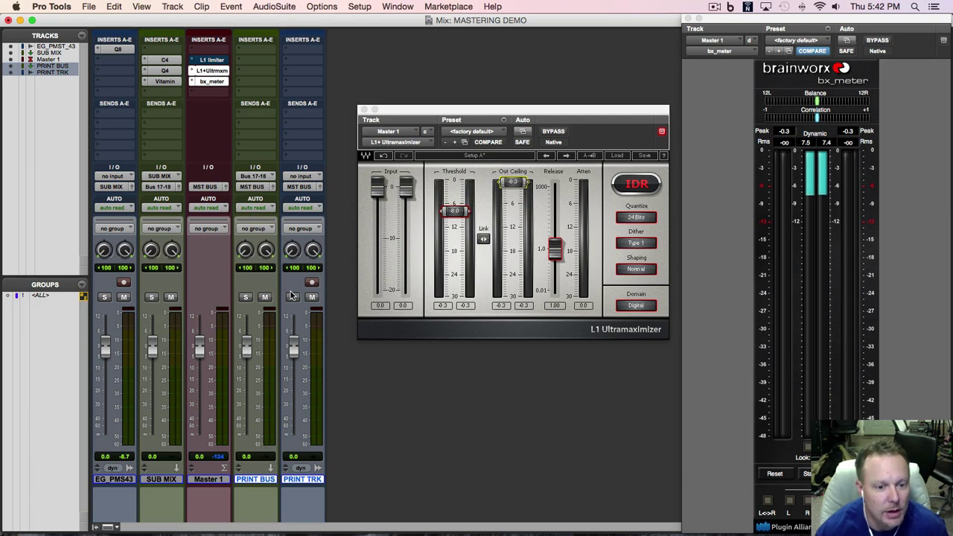
# Step: Set the PRINT TRK input and the PRINT BUS output to Bus 19-20 (Stereo)
pyautogui.click(300, 176)
pyautogui.moveTo(314, 210)
pyautogui.moveTo(394, 214)
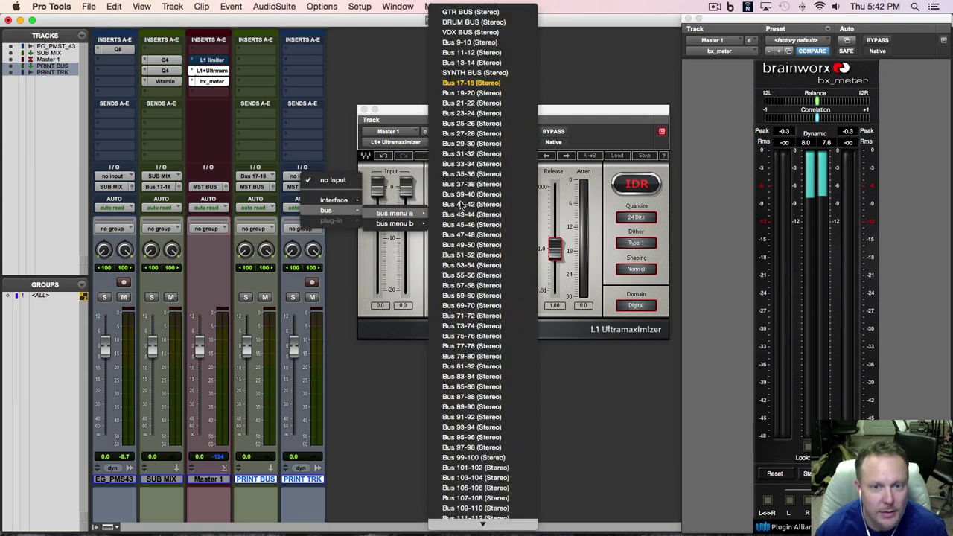
pyautogui.click(469, 93)
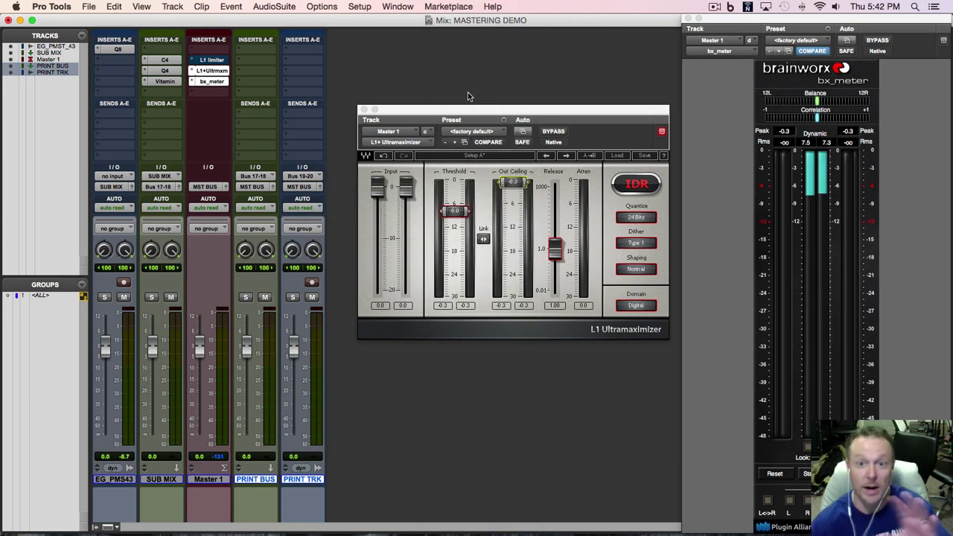
pyautogui.click(253, 186)
pyautogui.moveTo(283, 199)
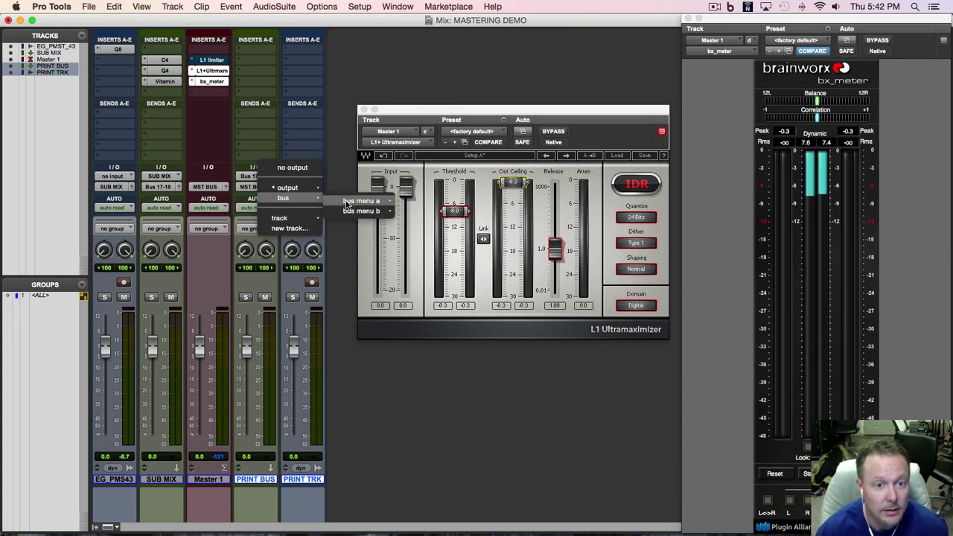
pyautogui.moveTo(349, 204)
pyautogui.click(426, 93)
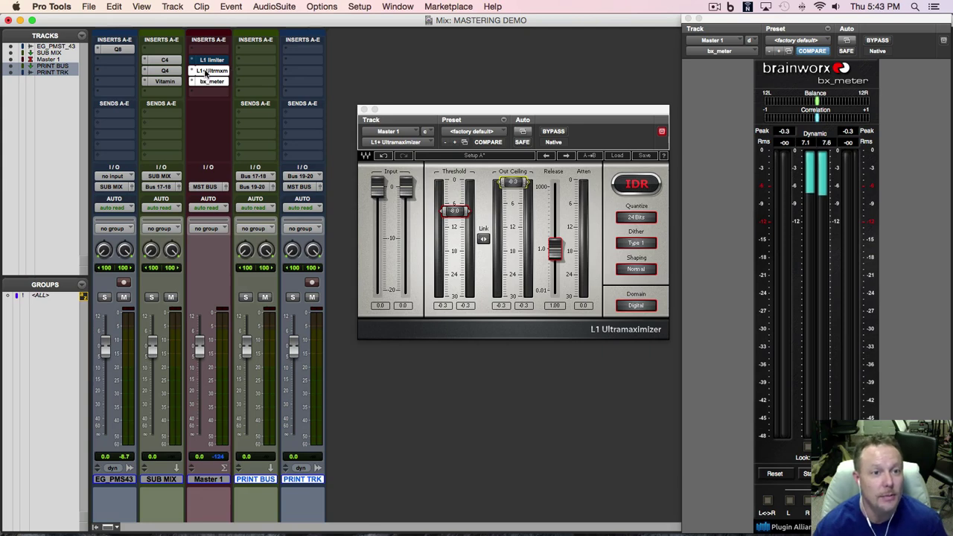
# Step: Move the L1+ Ultramaximizer insert from Master 1 to PRINT BUS and briefly play the session to check the signal
pyautogui.moveTo(206, 72); pyautogui.dragTo(250, 66)
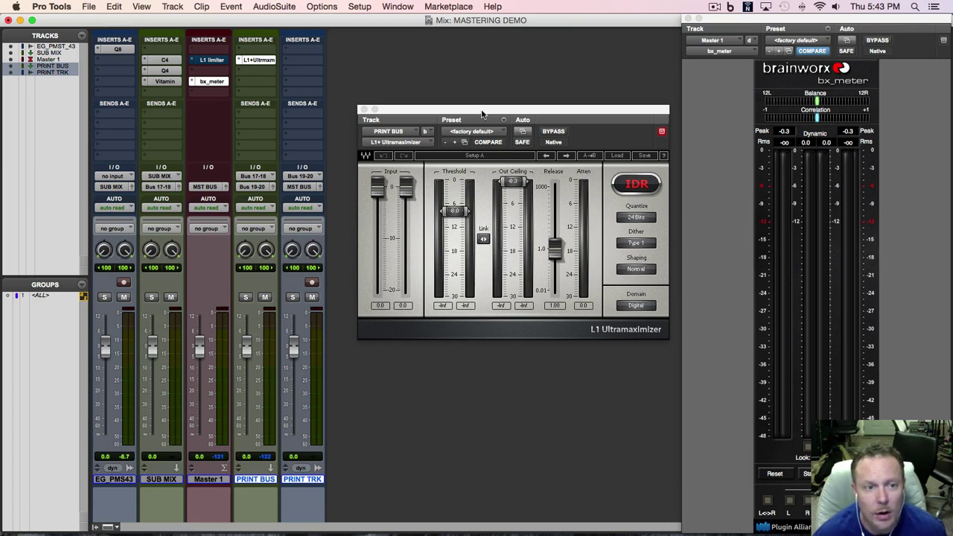
pyautogui.moveTo(481, 114); pyautogui.dragTo(471, 126)
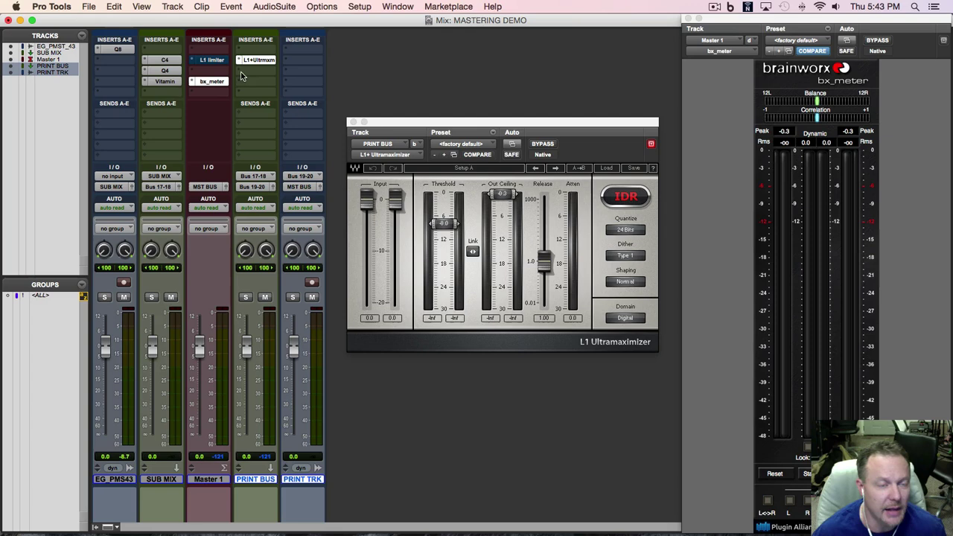
pyautogui.press('space')
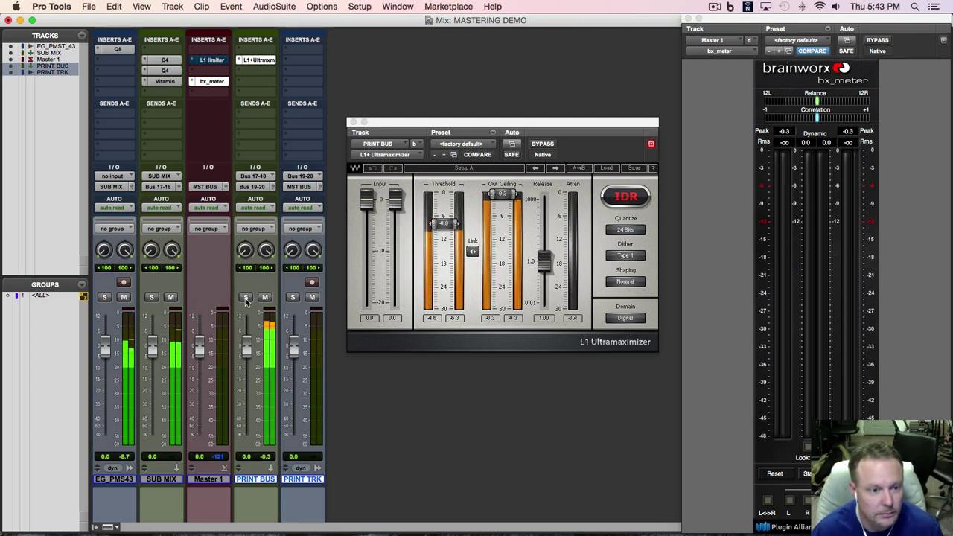
pyautogui.press('space')
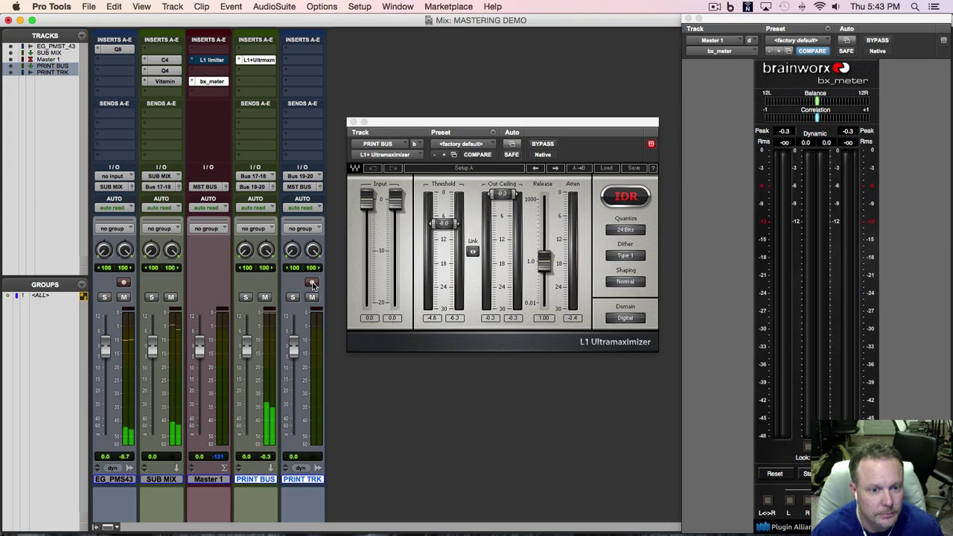
# Step: Record-arm PRINT TRK and turn on Input Only Monitoring from the Edit window
pyautogui.click(312, 283)
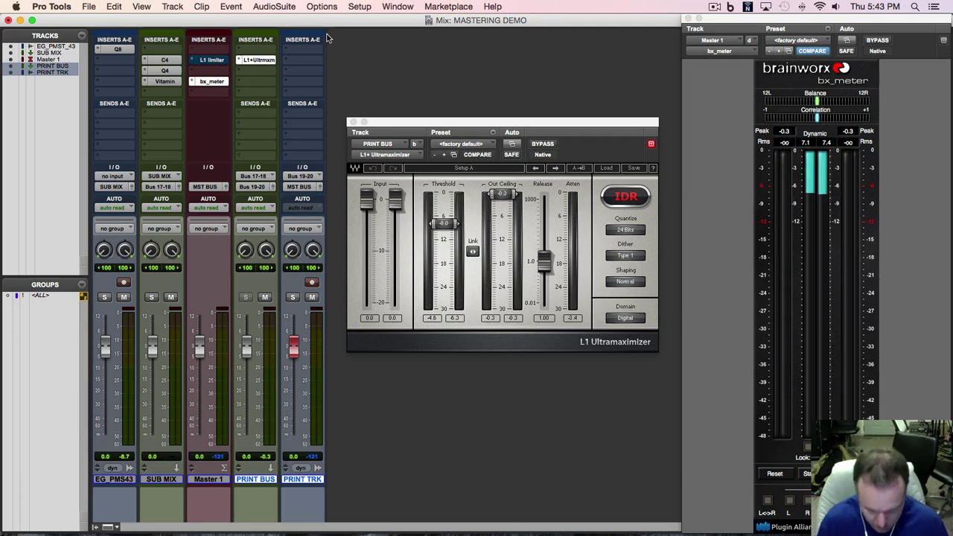
pyautogui.press('super+equal')
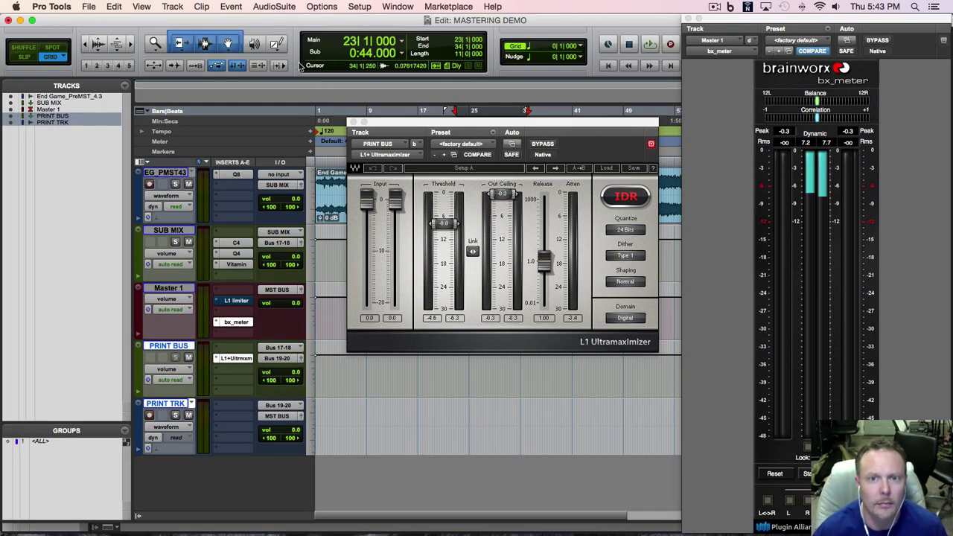
pyautogui.click(202, 6)
pyautogui.moveTo(174, 9)
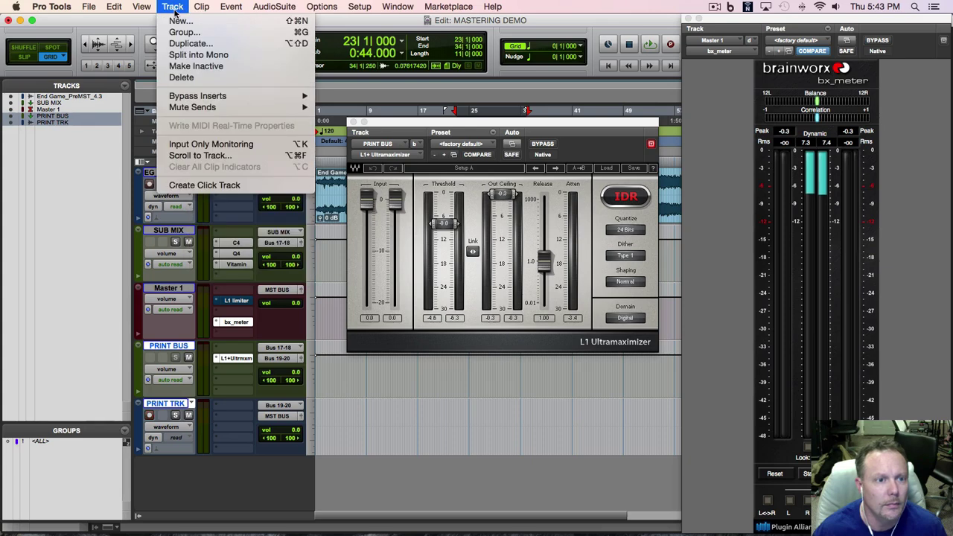
pyautogui.click(192, 143)
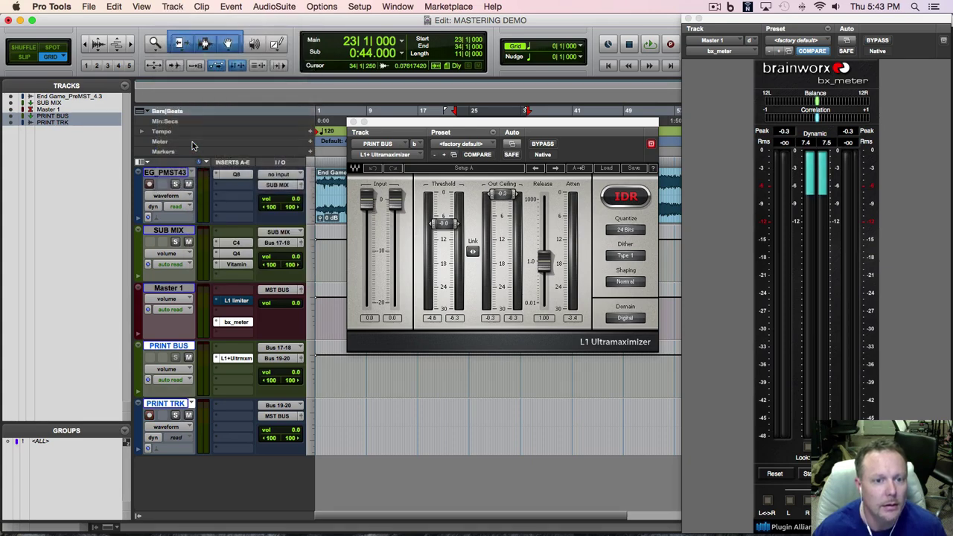
# Step: Play the selection to check the signal on PRINT TRK, moving the L1 Ultramaximizer window clear of the waveform
pyautogui.press('space')
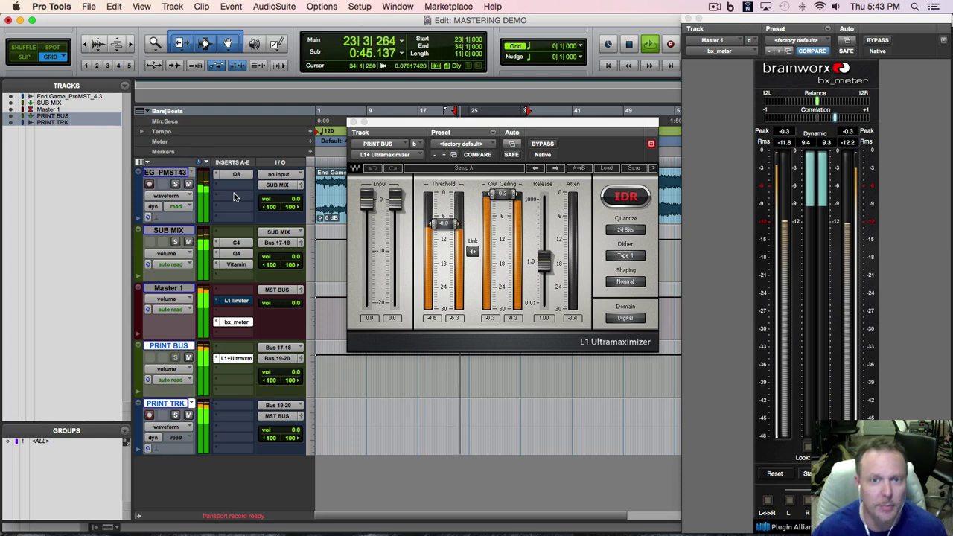
pyautogui.moveTo(467, 133); pyautogui.dragTo(462, 223)
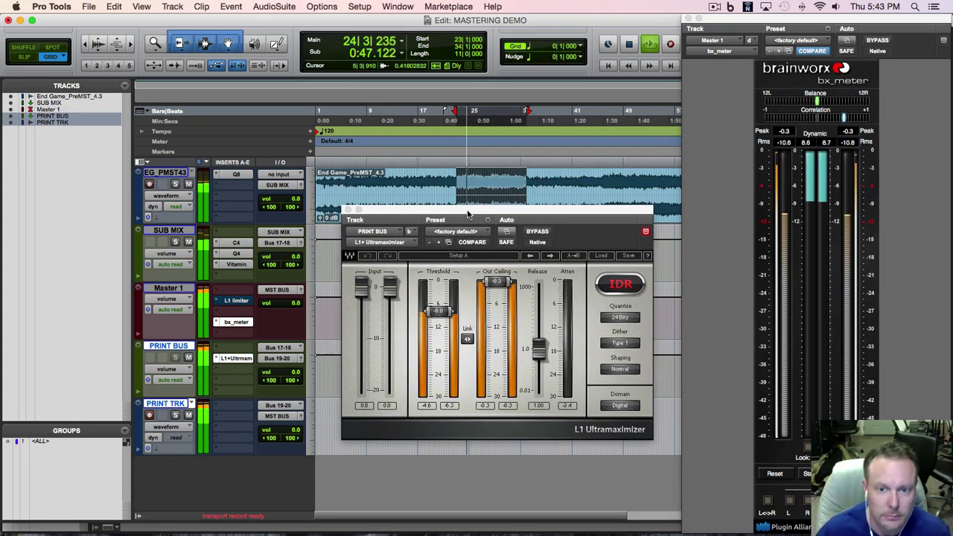
pyautogui.press('space')
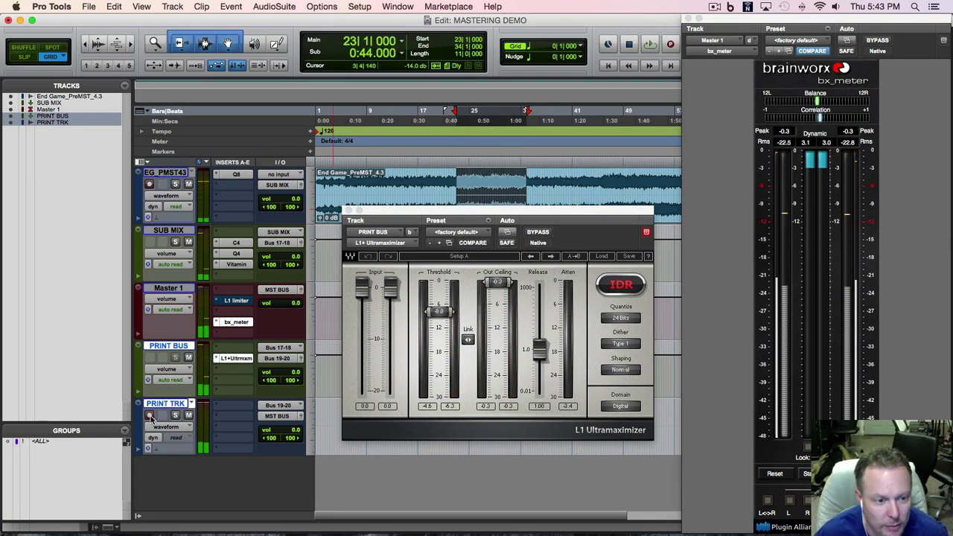
# Step: Switch to Auto Input Monitoring and play the selection to check the PRINT TRK signal
pyautogui.click(172, 7)
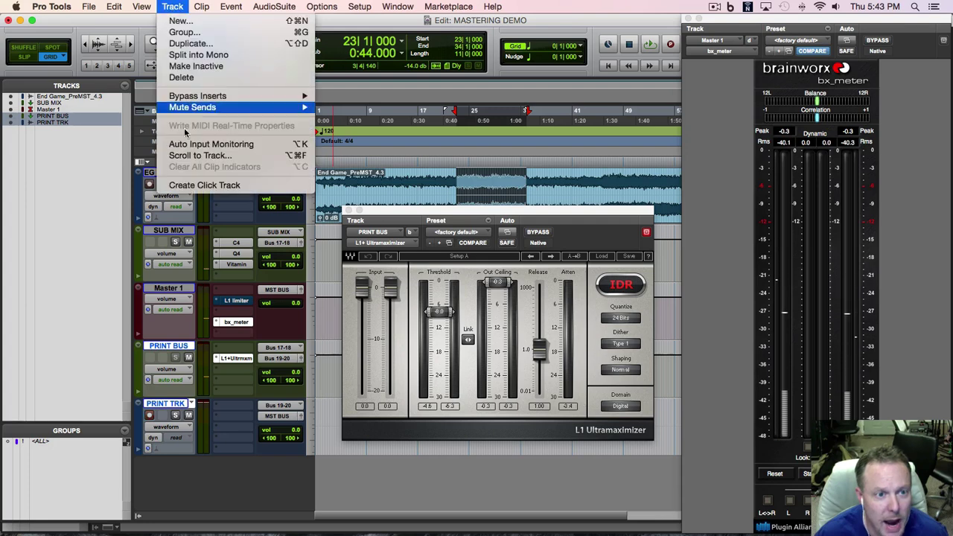
pyautogui.click(615, 7)
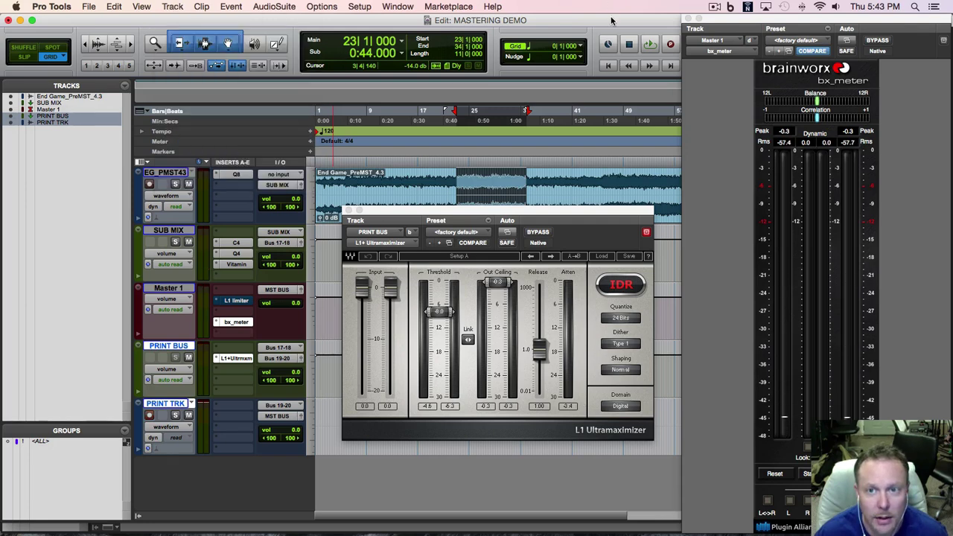
pyautogui.click(174, 6)
pyautogui.click(187, 144)
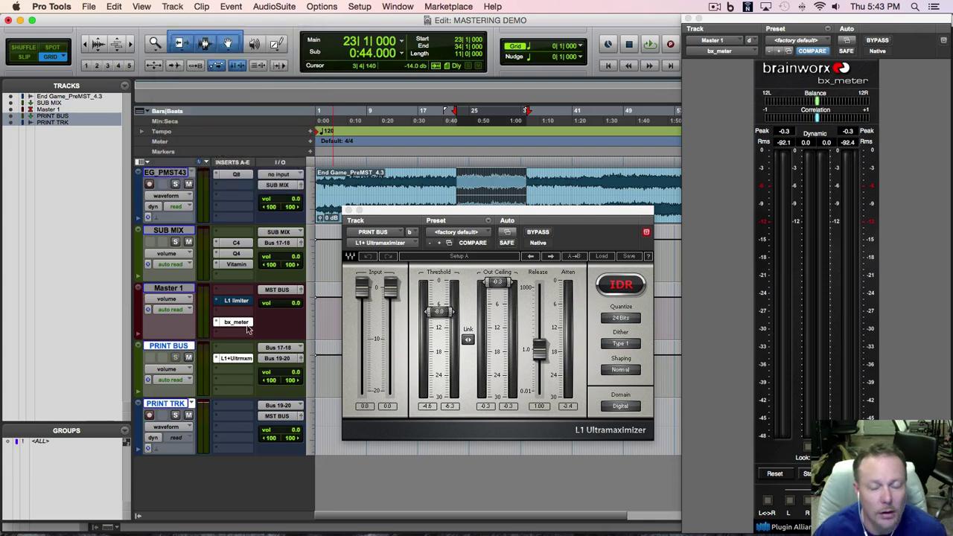
pyautogui.press('space')
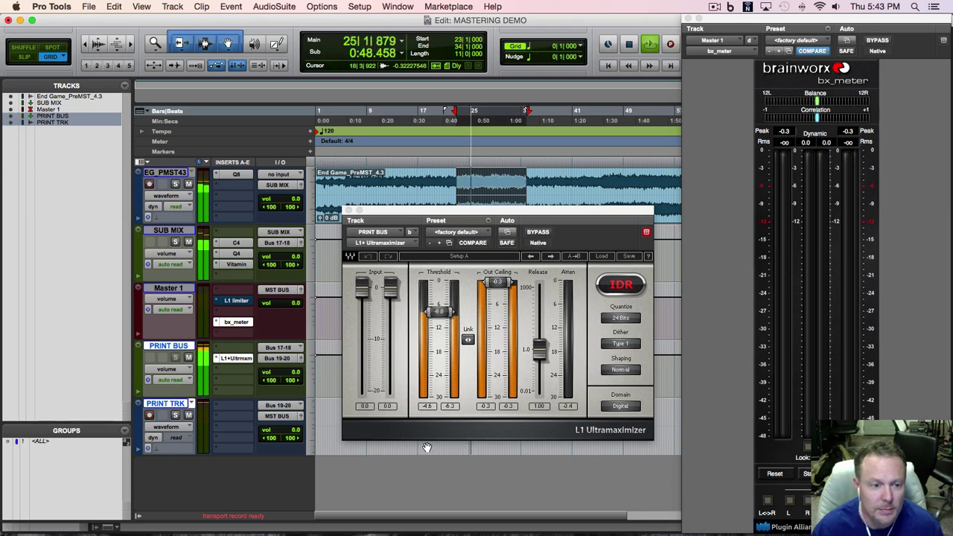
pyautogui.press('space')
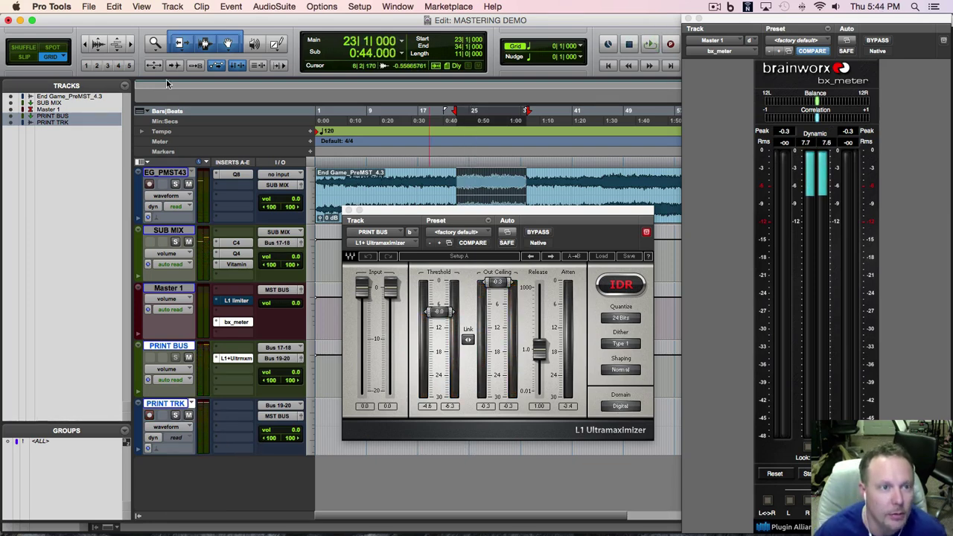
# Step: Switch back to Input Only Monitoring and play the selection again to check PRINT TRK
pyautogui.click(170, 7)
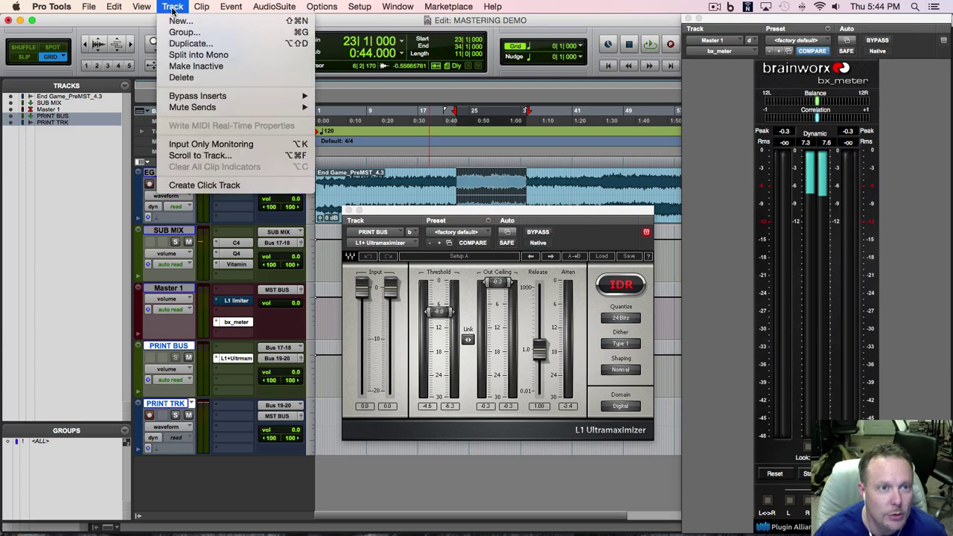
pyautogui.click(199, 144)
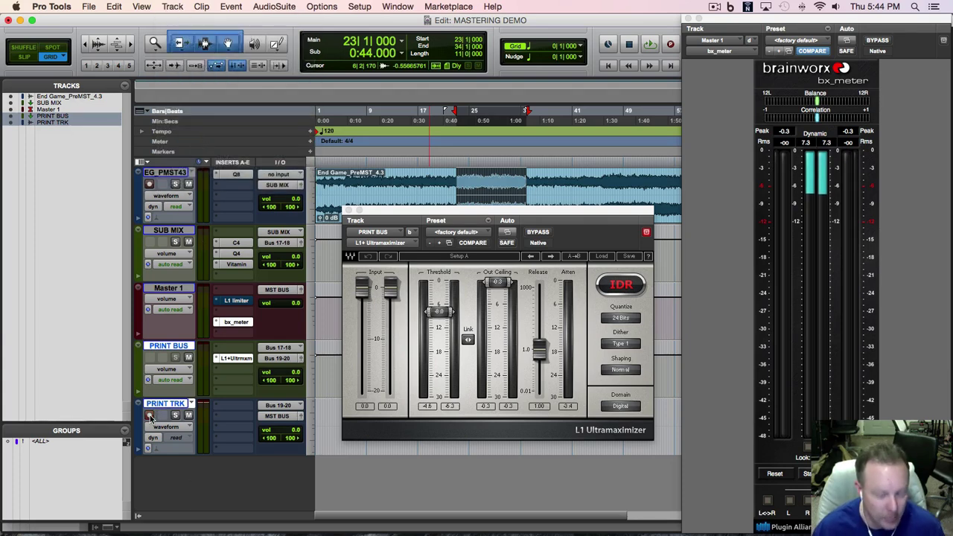
pyautogui.press('space')
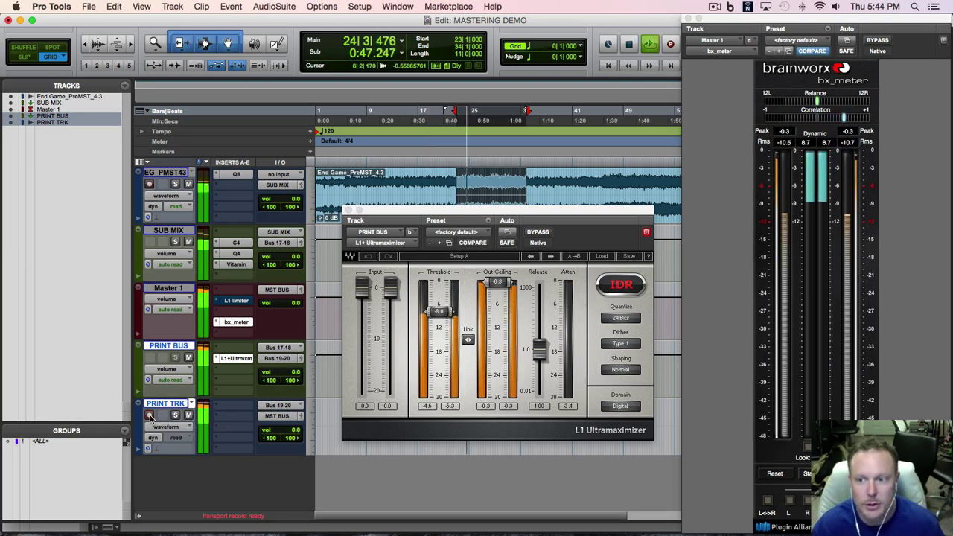
pyautogui.press('space')
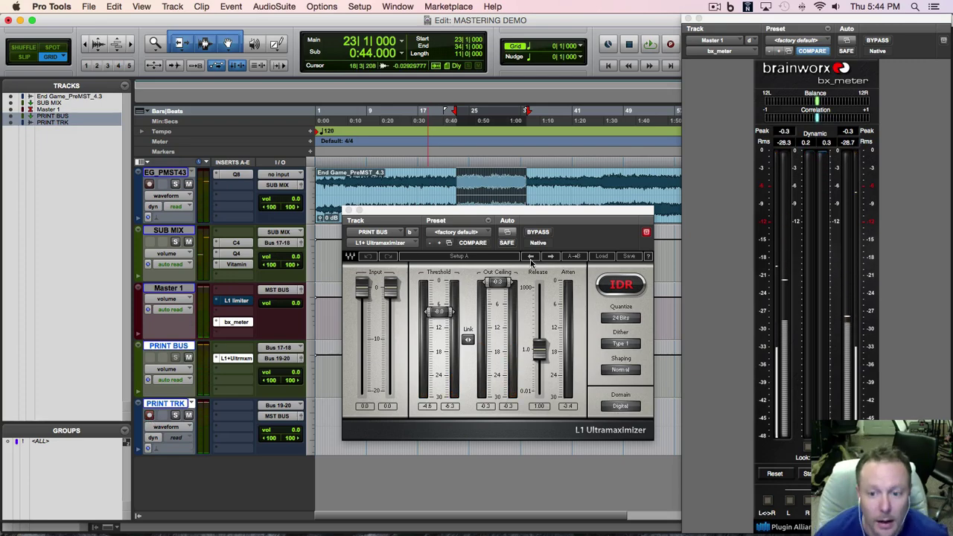
# Step: Set Quantize to 16 Bits and Dither to None in the L1 Ultramaximizer on PRINT BUS
pyautogui.moveTo(570, 219); pyautogui.dragTo(740, 240)
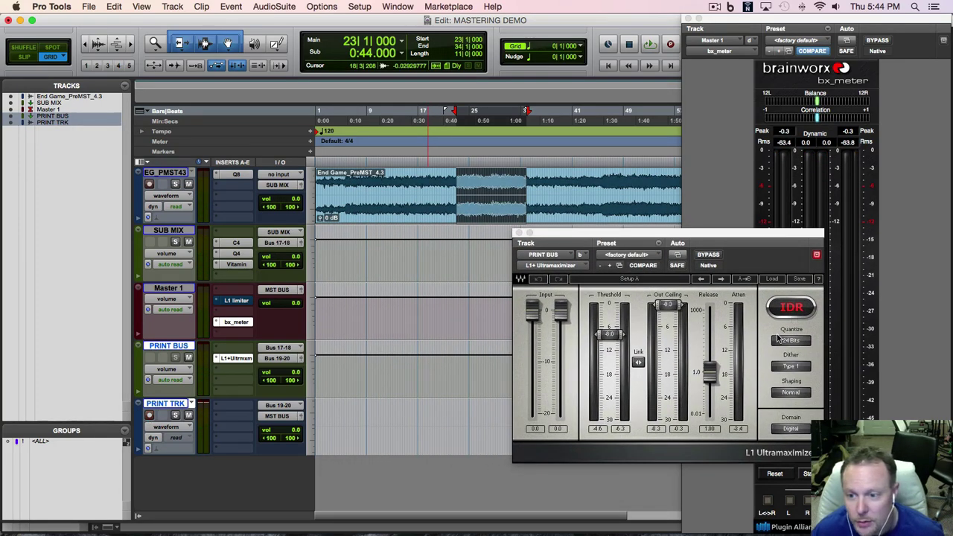
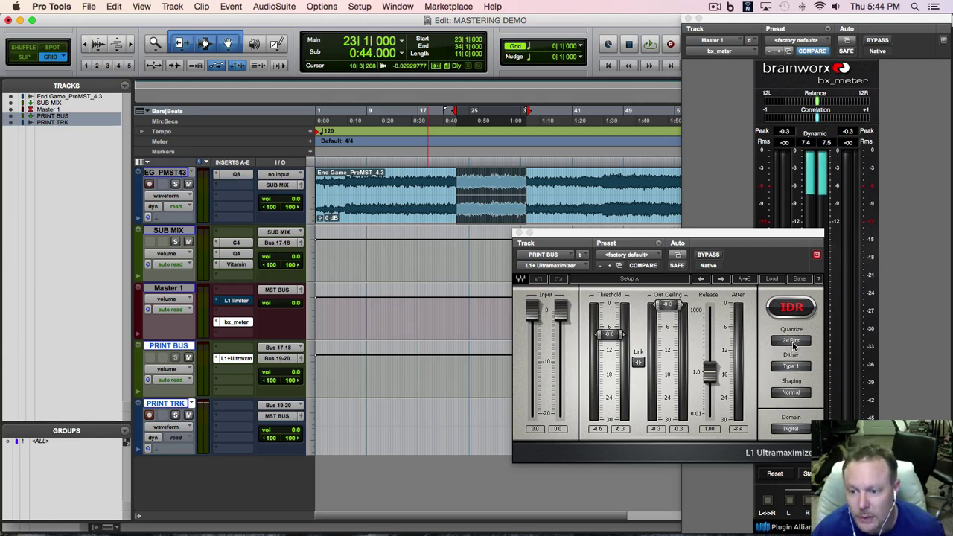
pyautogui.click(793, 344)
pyautogui.click(794, 344)
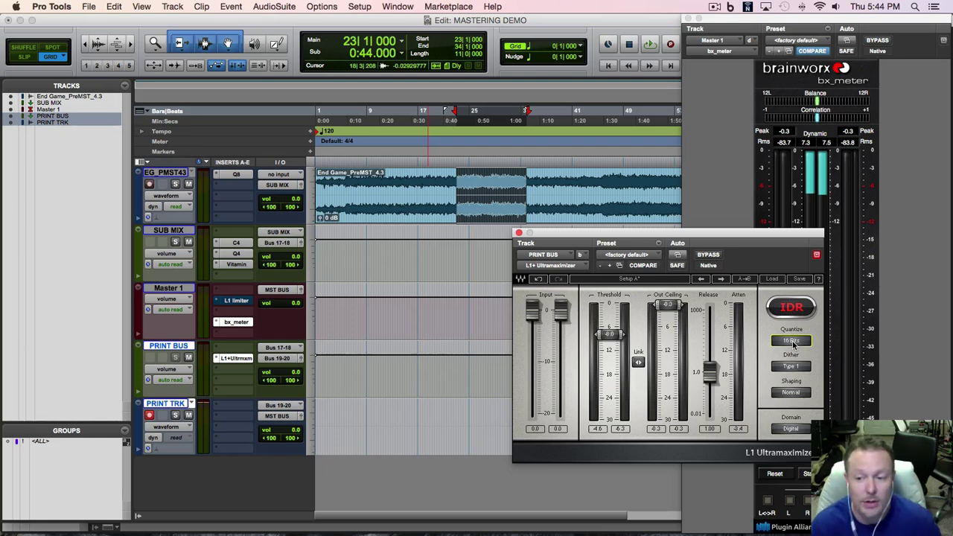
pyautogui.click(793, 366)
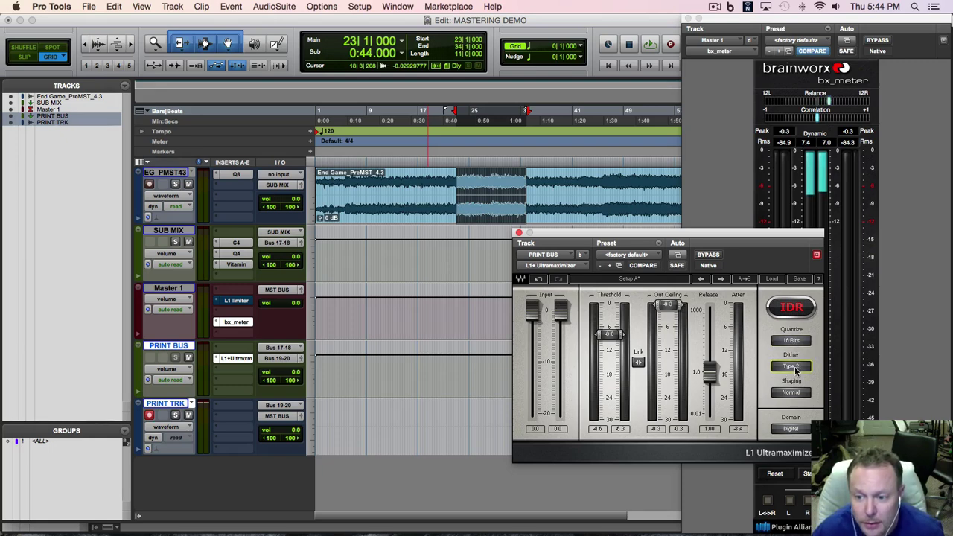
pyautogui.click(793, 366)
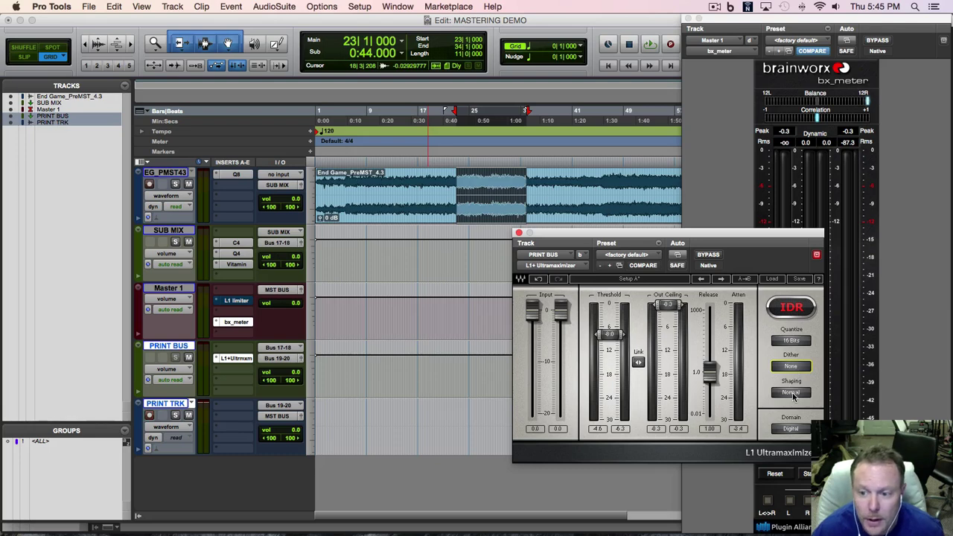
# Step: Set the L1 Ultramaximizer's Shaping to None, then try the Analog domain and return it to Digital
pyautogui.click(790, 394)
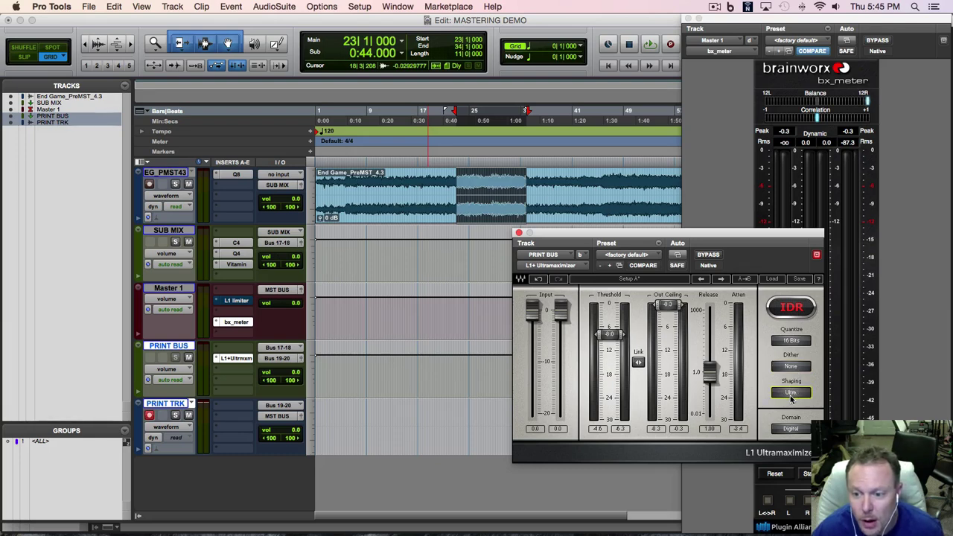
pyautogui.click(790, 393)
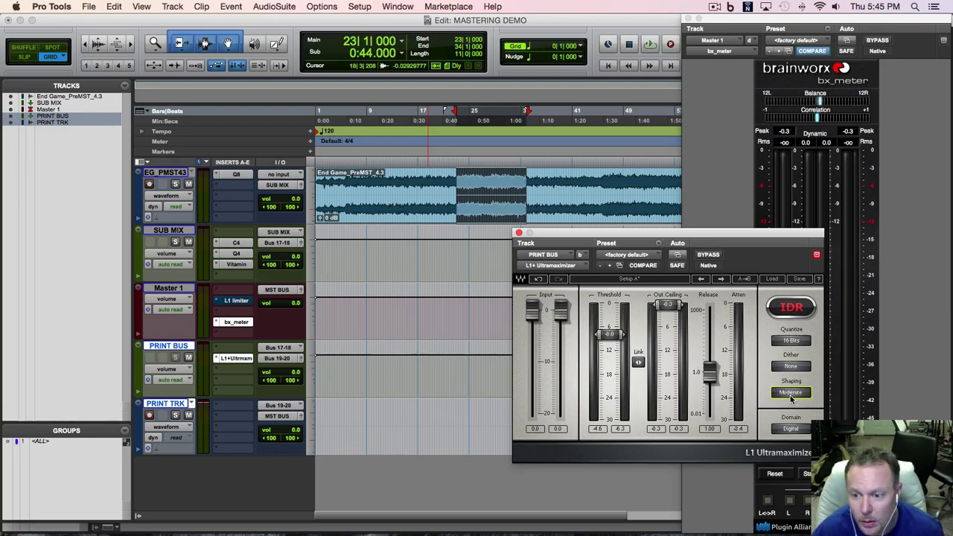
pyautogui.click(790, 396)
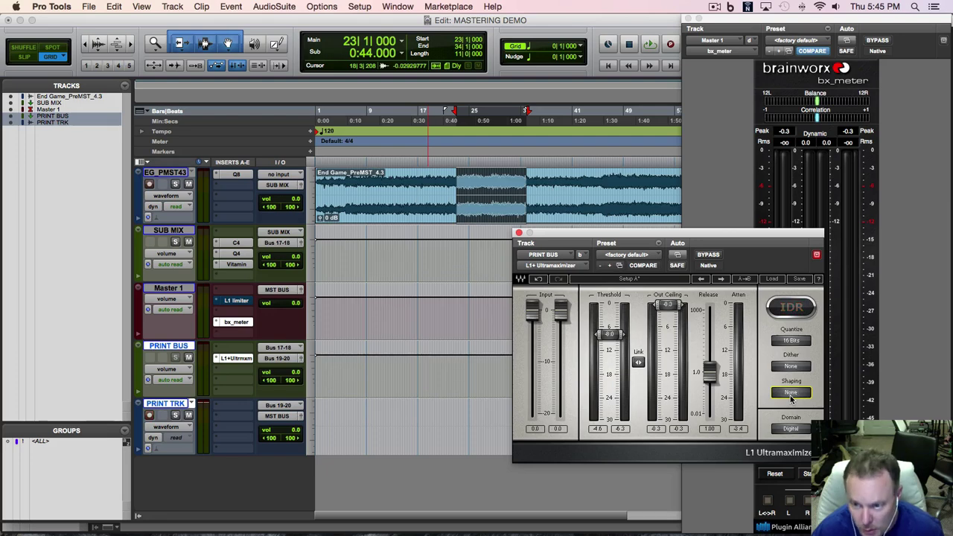
pyautogui.click(790, 430)
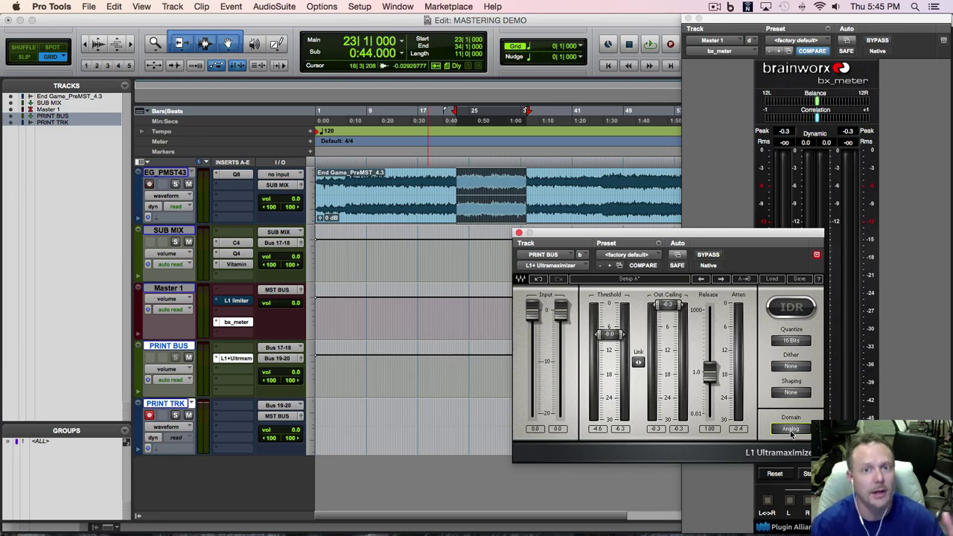
pyautogui.click(791, 432)
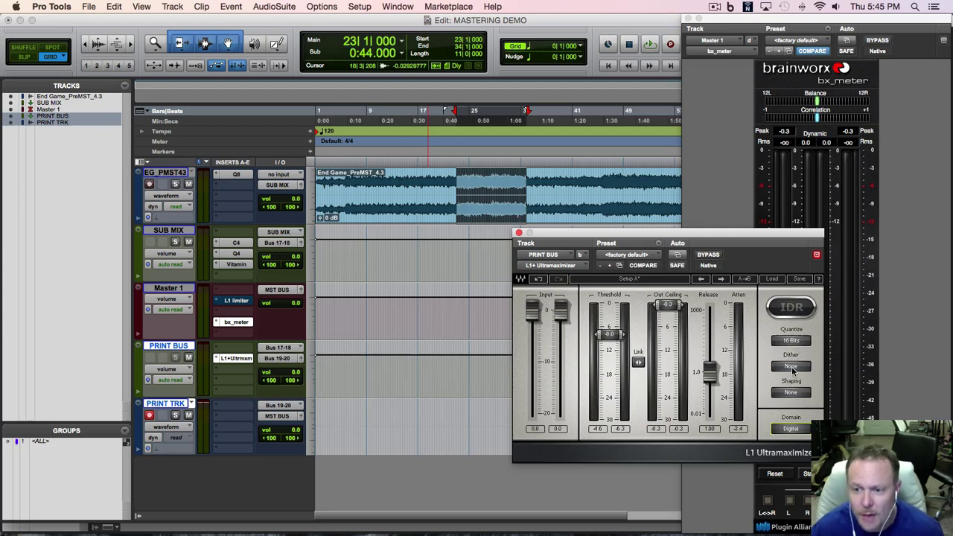
# Step: Set the L1 Ultramaximizer's Quantize to 24 Bits and close the plug-in window
pyautogui.click(791, 341)
pyautogui.click(792, 343)
pyautogui.click(791, 343)
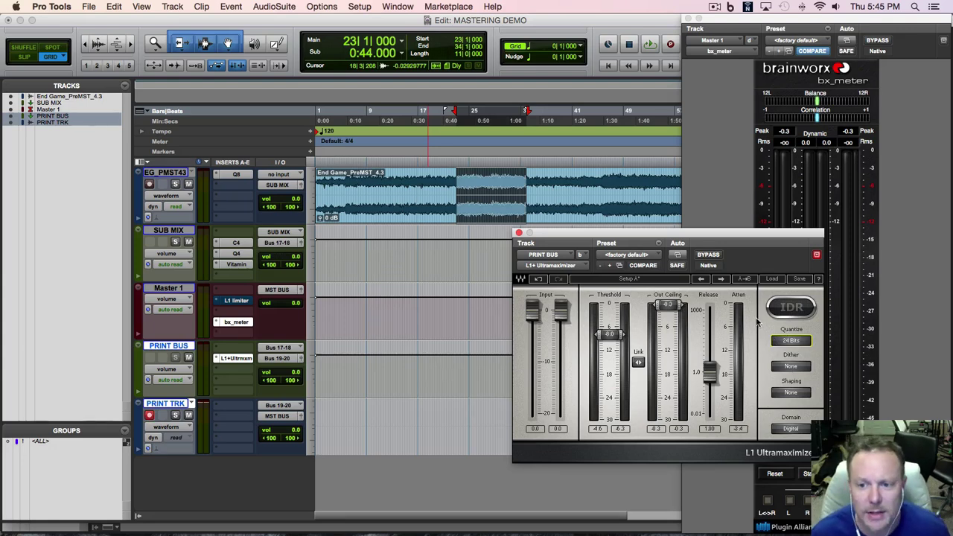
pyautogui.moveTo(705, 238); pyautogui.dragTo(750, 254)
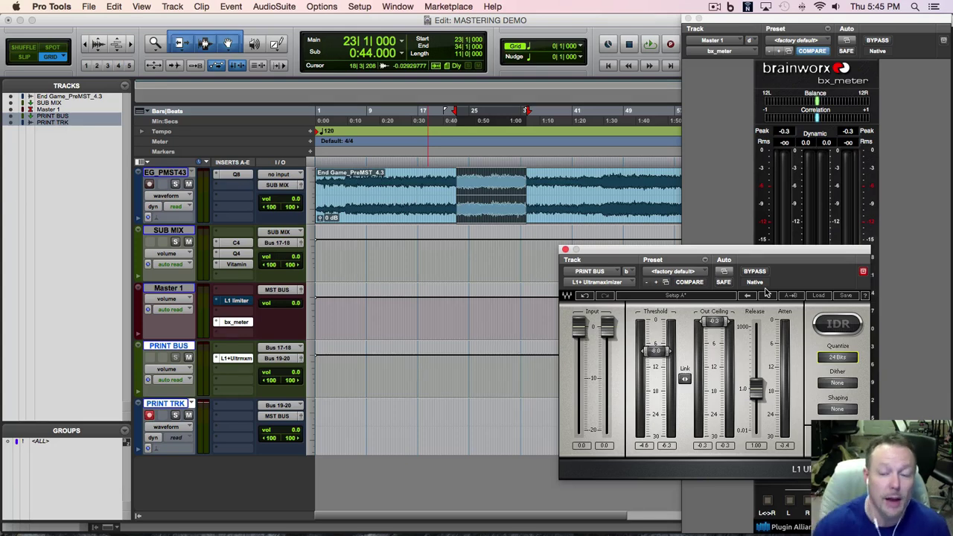
pyautogui.click(565, 249)
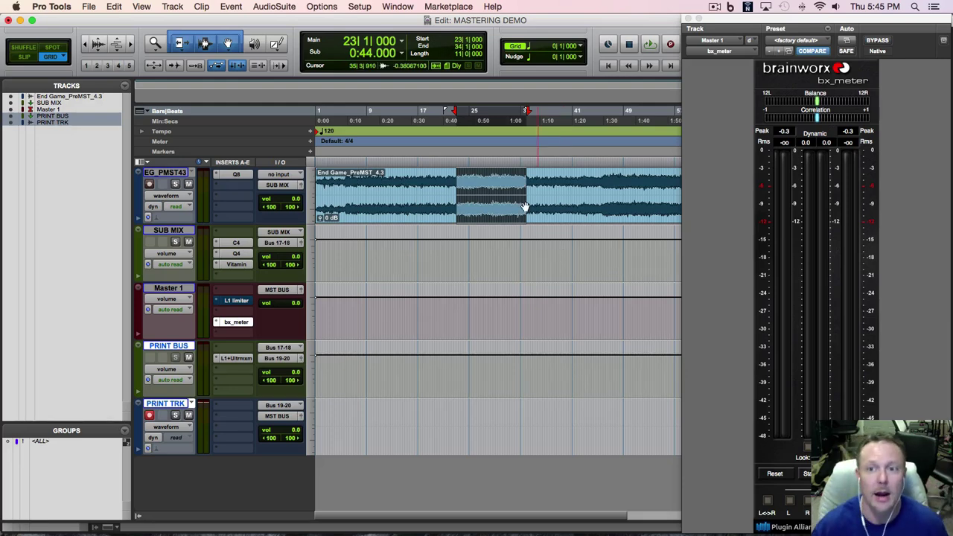
# Step: Start recording the selected section onto PRINT TRK and increase the track's height to show the incoming waveform
pyautogui.click(670, 46)
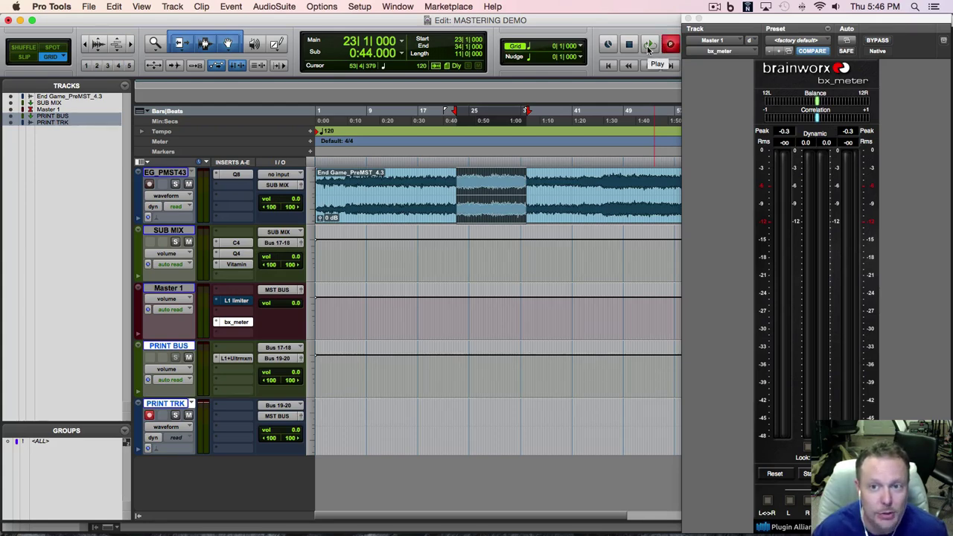
pyautogui.click(650, 47)
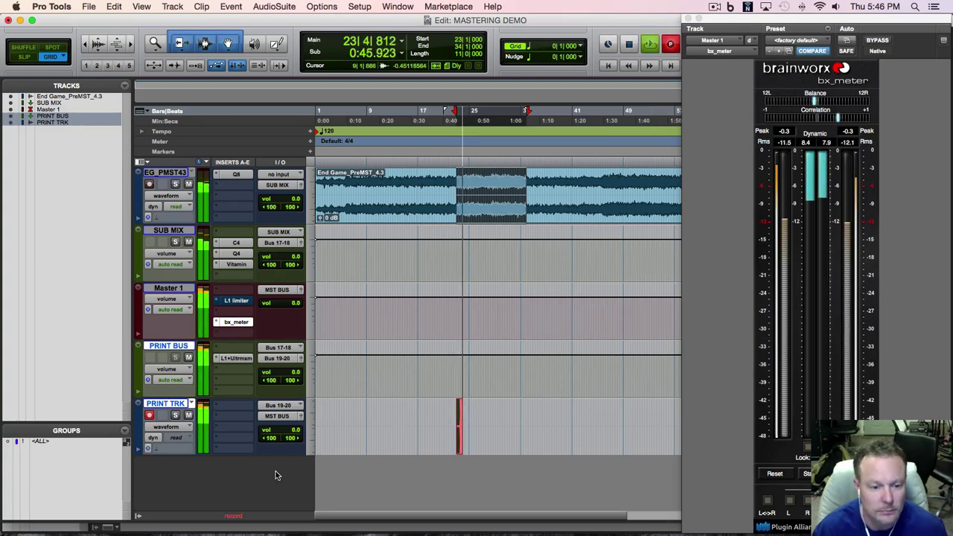
pyautogui.moveTo(270, 455); pyautogui.dragTo(268, 500)
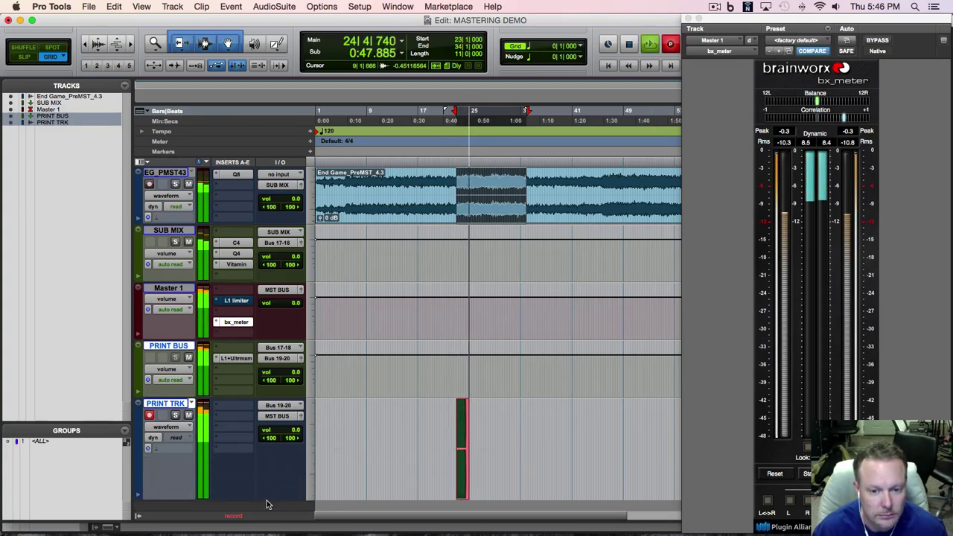
pyautogui.click(131, 46)
pyautogui.click(130, 46)
pyautogui.click(130, 46)
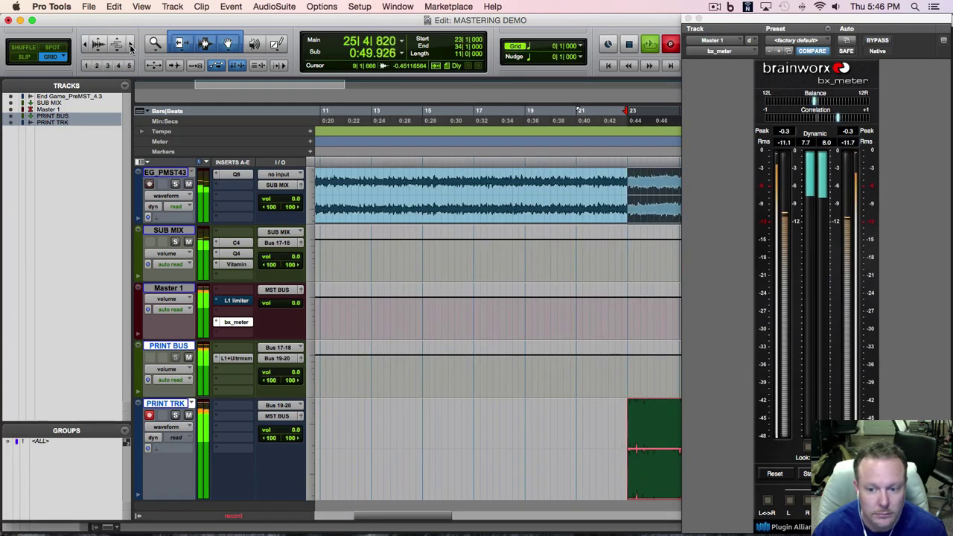
# Step: Close the bx_meter window and stop recording at the end of the selection to review the PRINT TRK waveform
pyautogui.moveTo(425, 516); pyautogui.dragTo(455, 517)
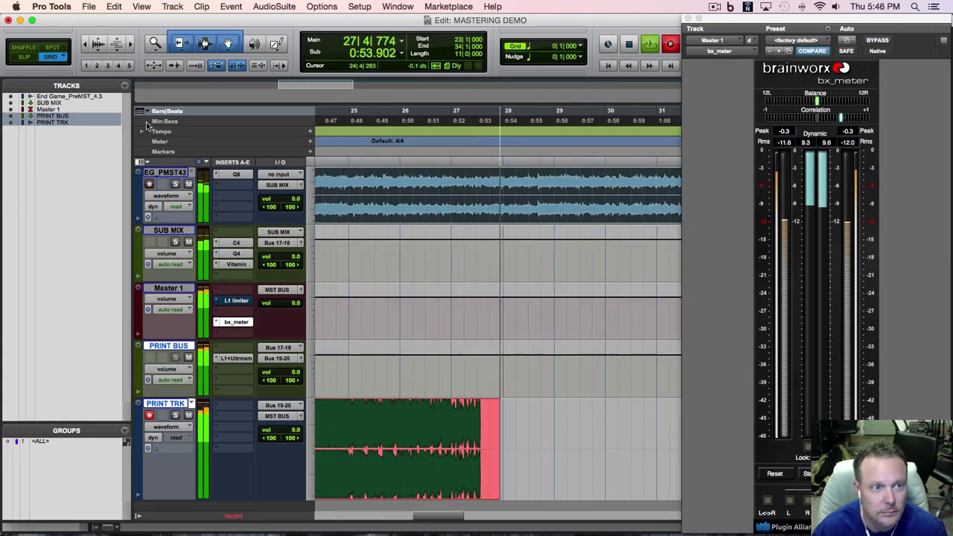
pyautogui.click(131, 46)
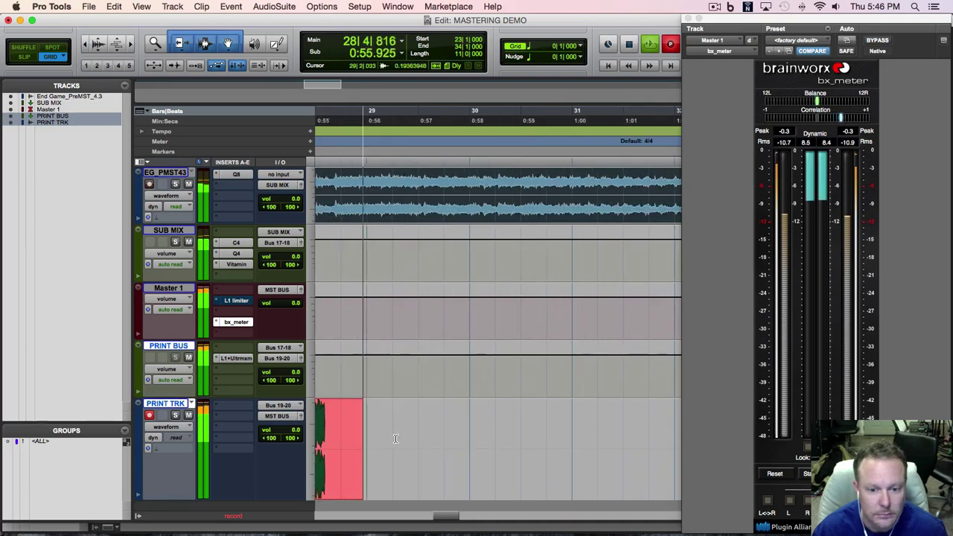
pyautogui.moveTo(447, 516); pyautogui.dragTo(452, 520)
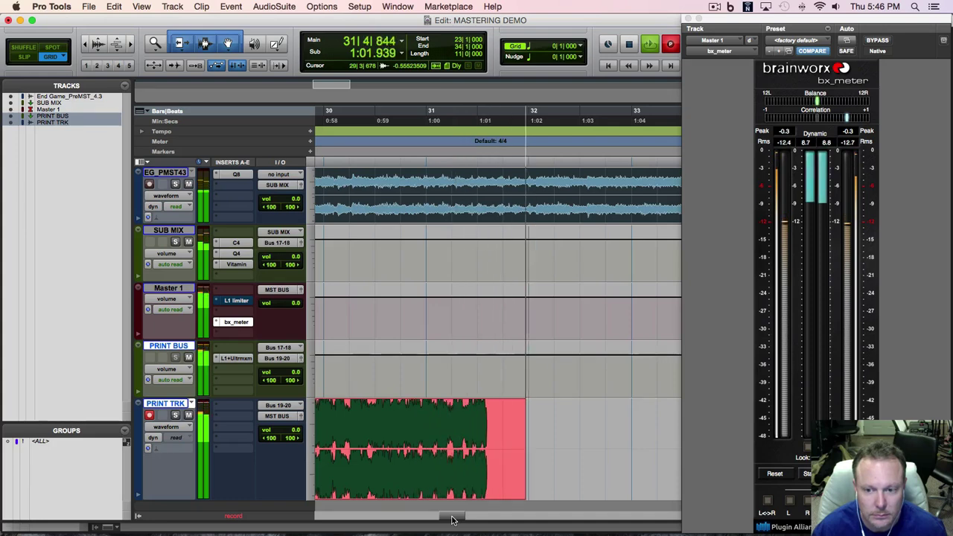
pyautogui.click(685, 18)
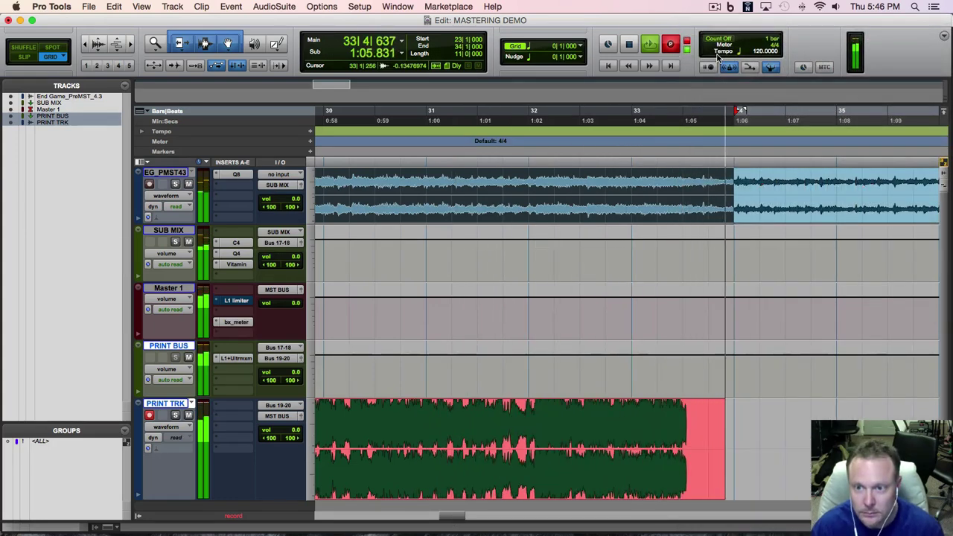
pyautogui.press('space')
pyautogui.moveTo(454, 515); pyautogui.dragTo(440, 520)
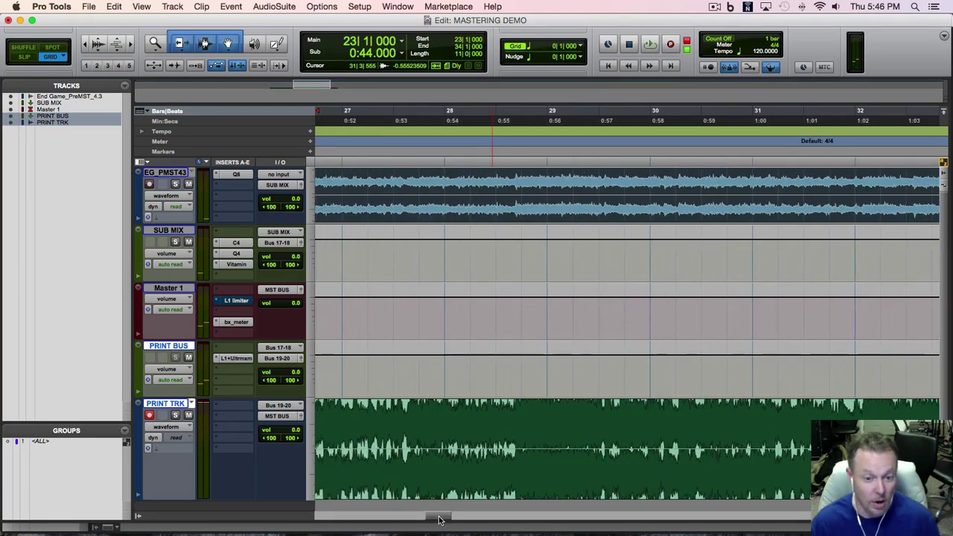
pyautogui.scroll(-2, 434, 454)
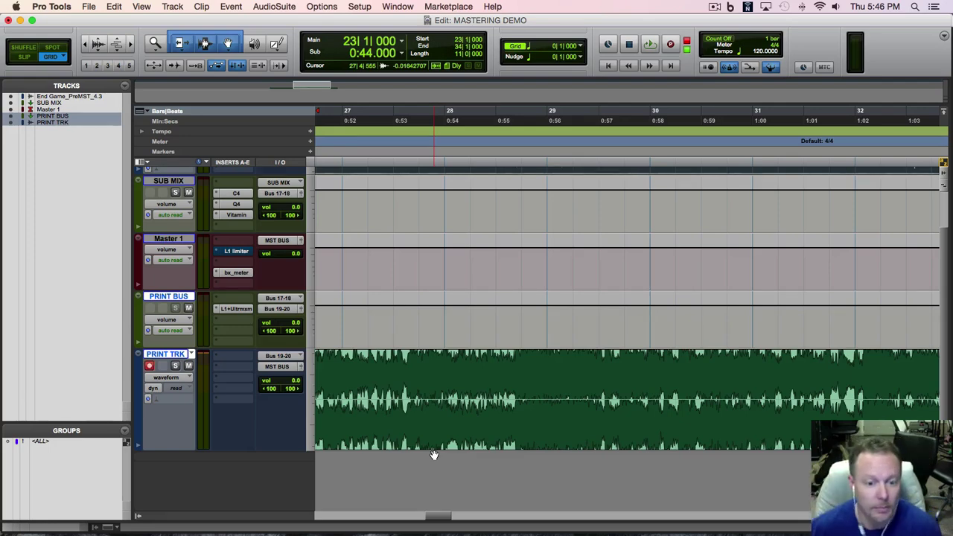
# Step: Disarm recording on PRINT TRK and check the printed clip from its start at bar 23
pyautogui.moveTo(436, 520); pyautogui.dragTo(410, 521)
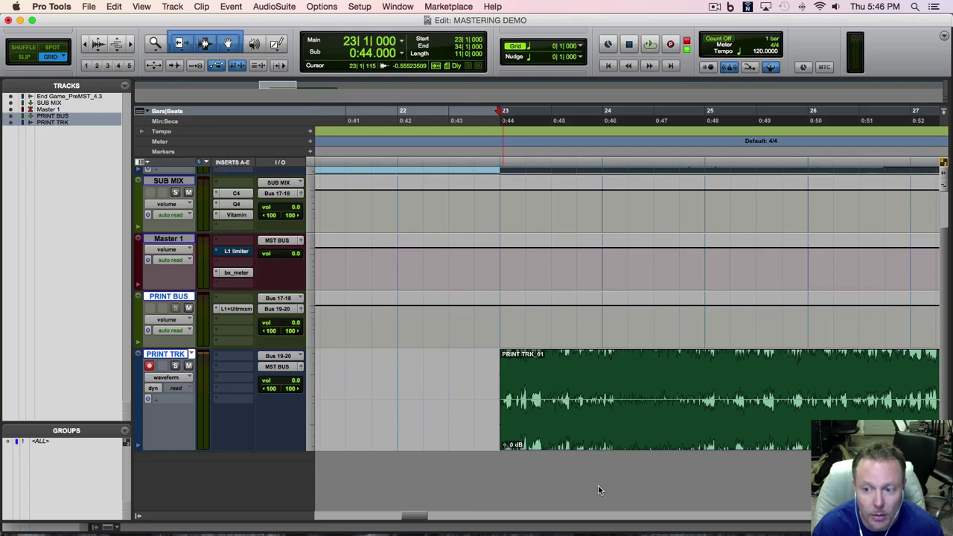
pyautogui.moveTo(417, 519); pyautogui.dragTo(423, 520)
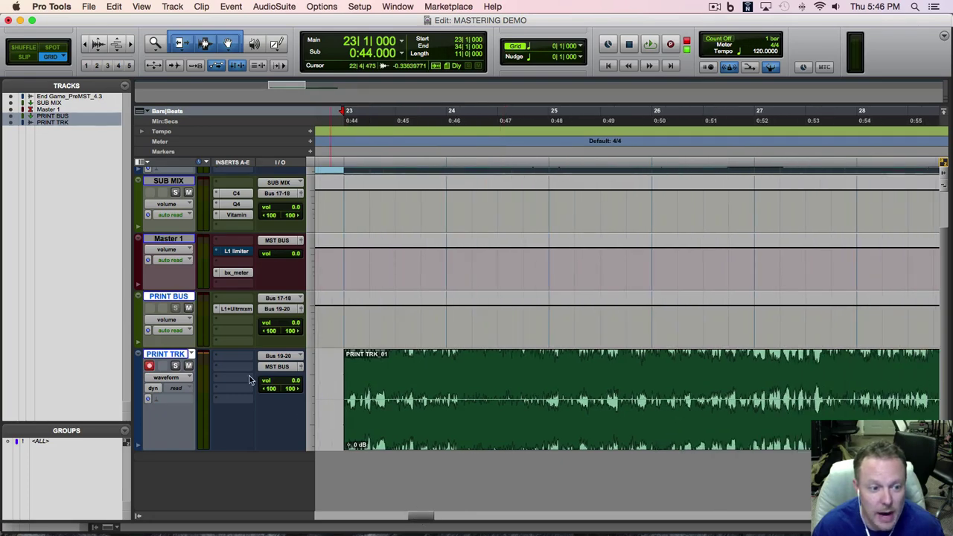
pyautogui.click(149, 365)
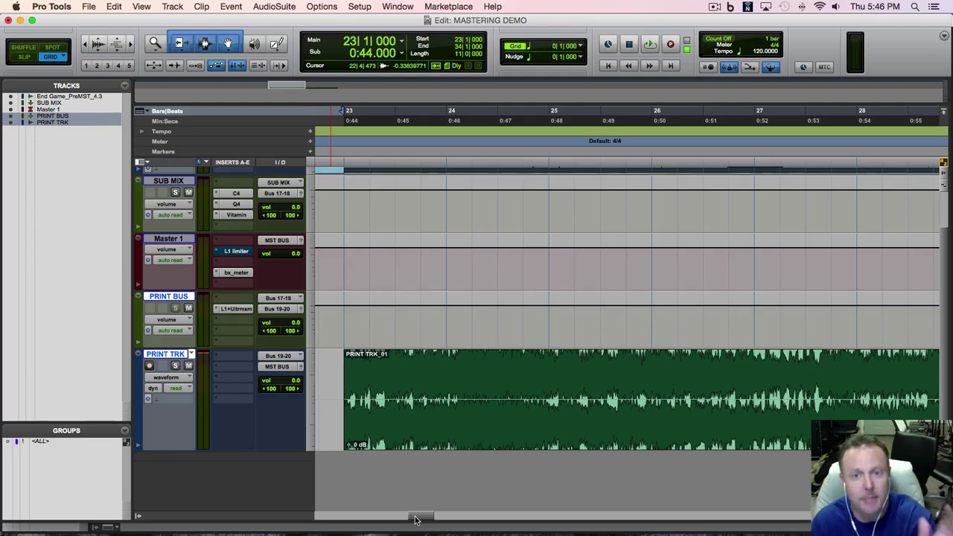
pyautogui.moveTo(415, 519); pyautogui.dragTo(421, 523)
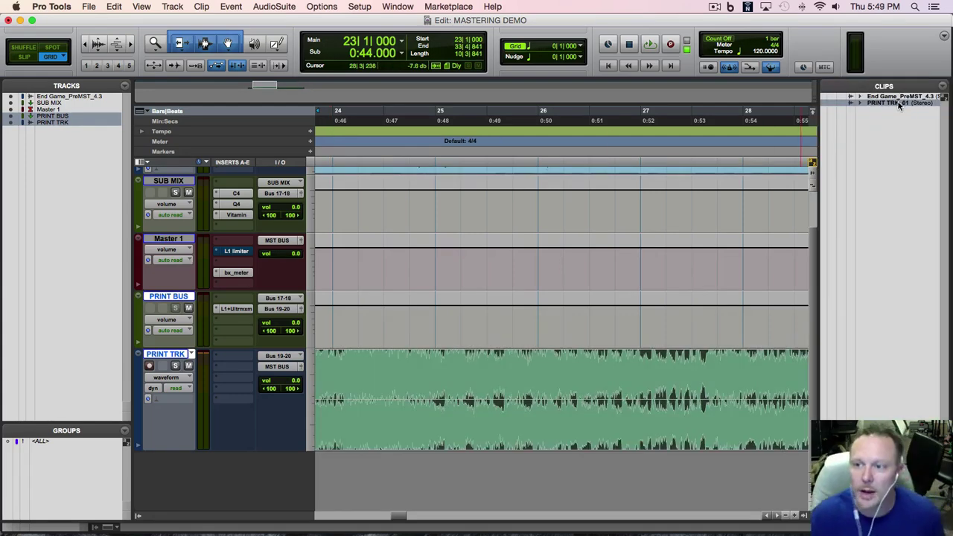
# Step: Open the settings for exporting the PRINT TRK_01 clip as an audio file
pyautogui.rightClick(899, 105)
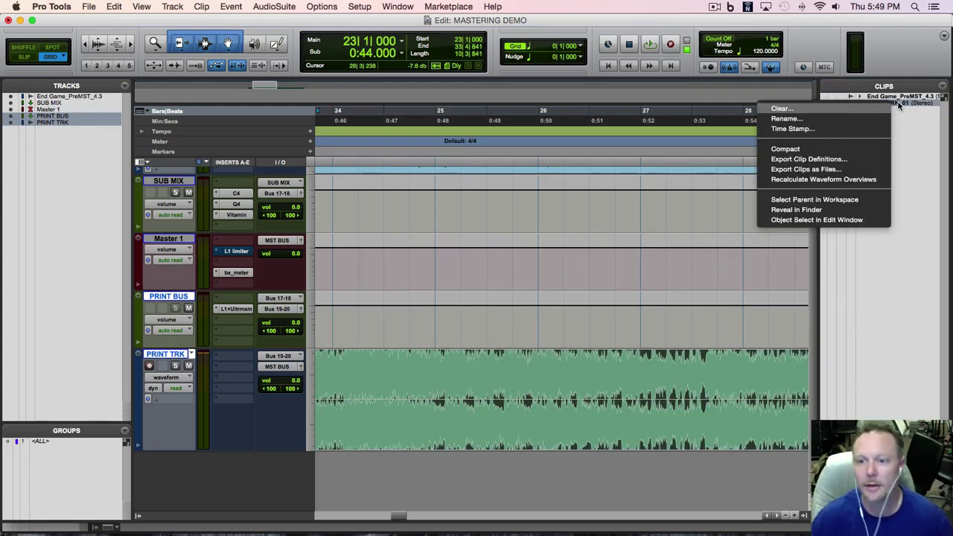
pyautogui.click(819, 170)
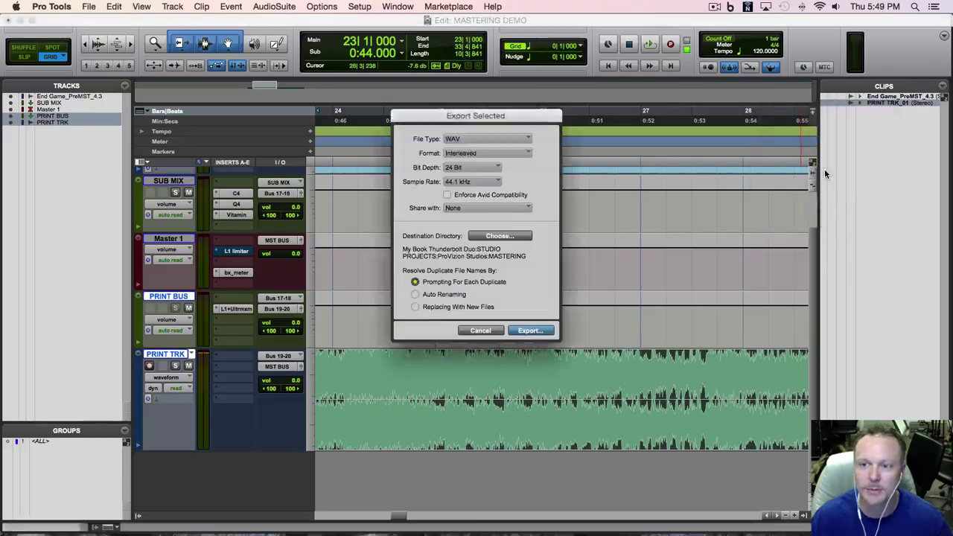
pyautogui.moveTo(485, 30); pyautogui.dragTo(553, 19)
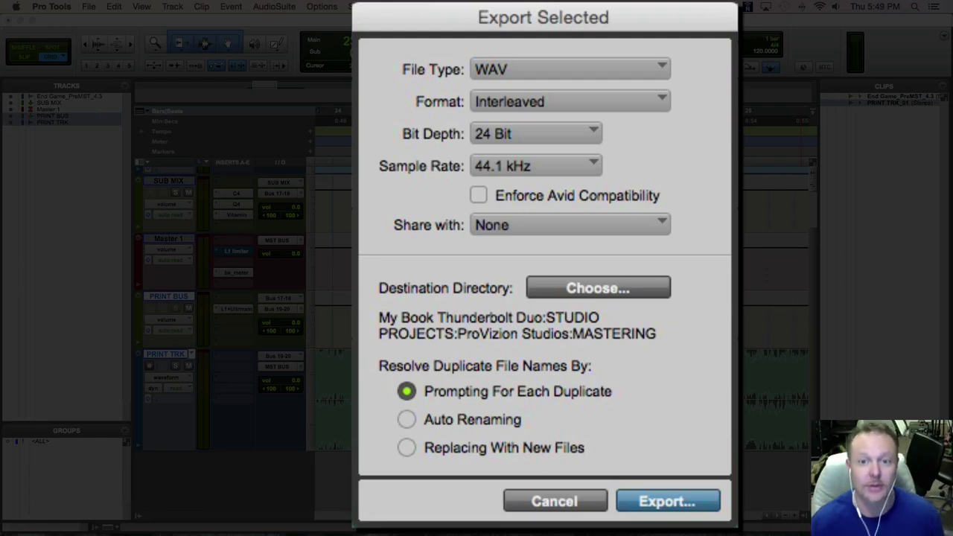
# Step: Try MP3 as the export file type and return it to WAV
pyautogui.click(663, 67)
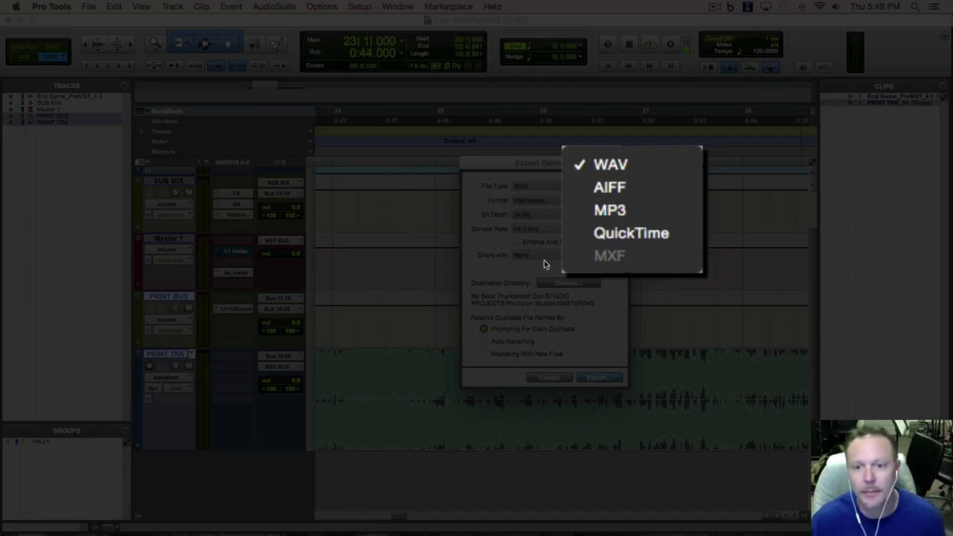
pyautogui.click(606, 211)
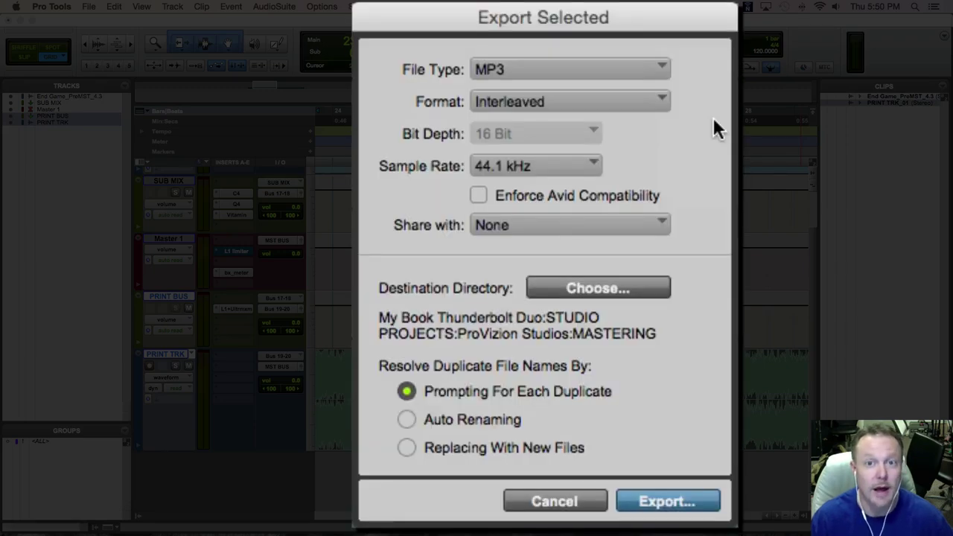
pyautogui.click(678, 67)
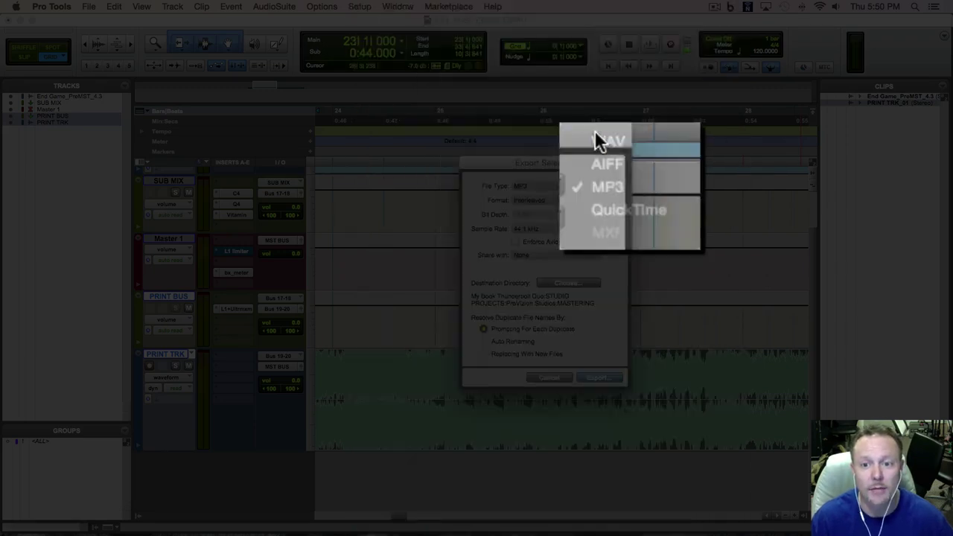
pyautogui.click(595, 139)
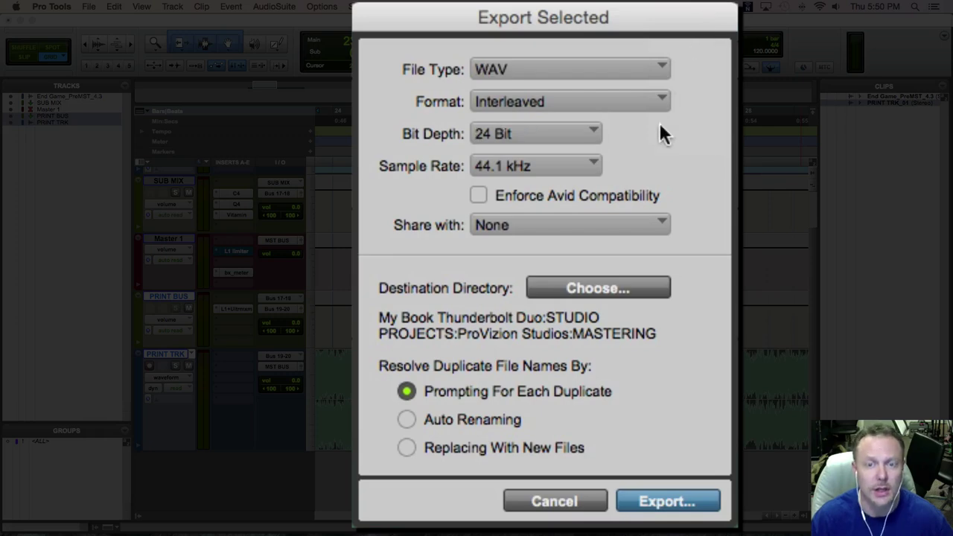
# Step: Choose Interleaved as the export format and 24 Bit as the bit depth
pyautogui.click(656, 102)
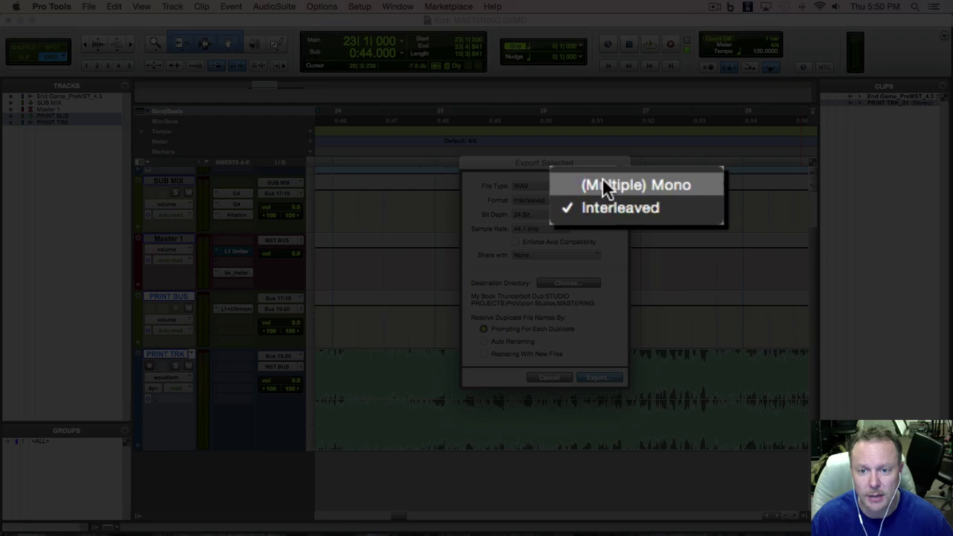
pyautogui.click(613, 214)
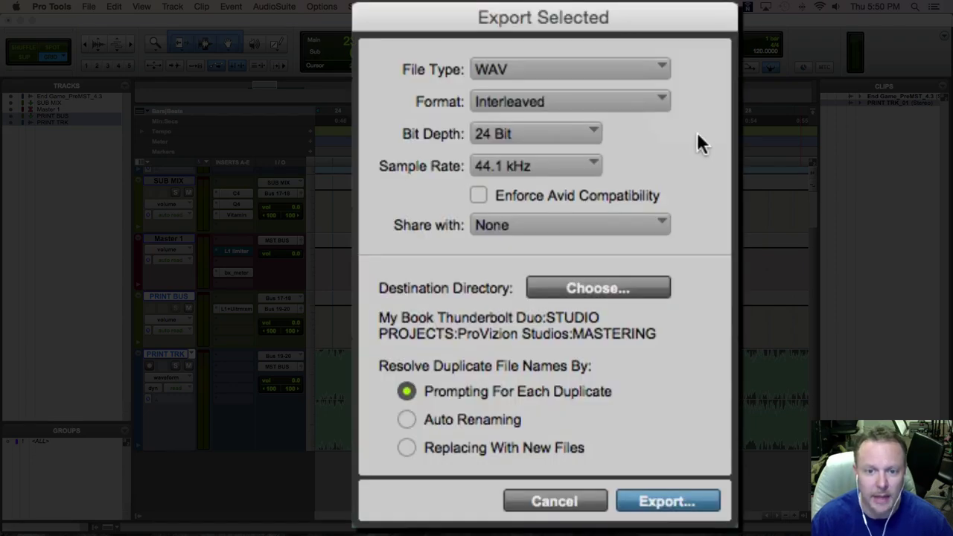
pyautogui.click(596, 135)
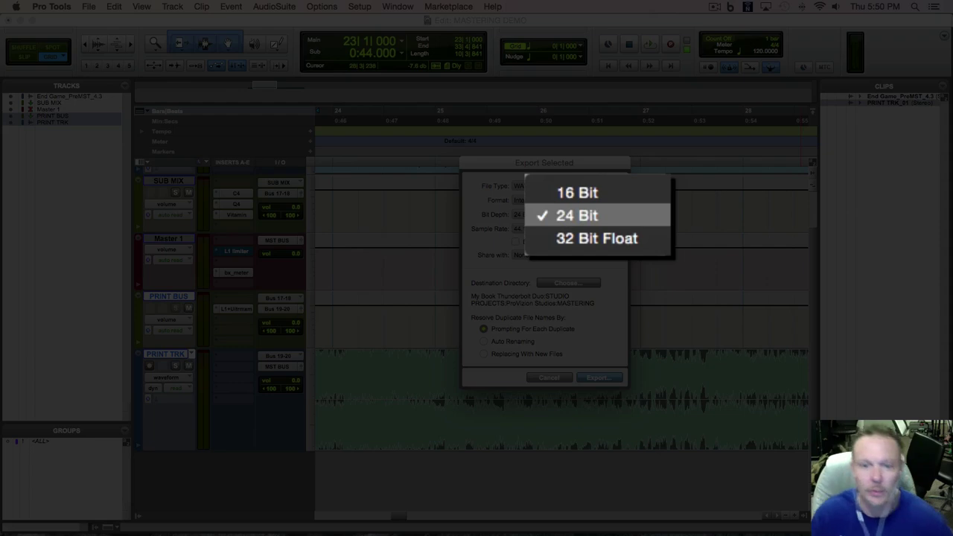
pyautogui.click(554, 215)
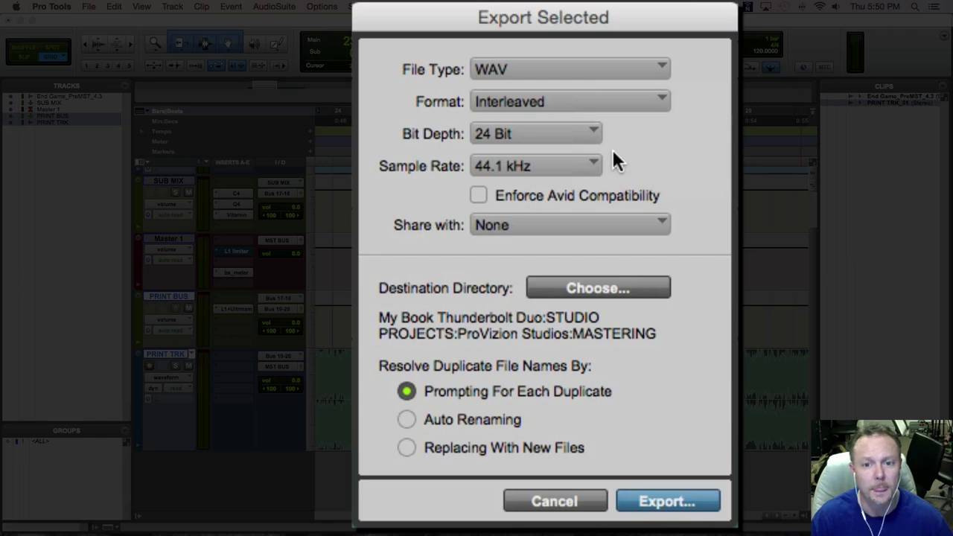
# Step: Choose a 44.1 kHz sample rate and export the PRINT TRK_01 clip to the Desktop
pyautogui.click(558, 228)
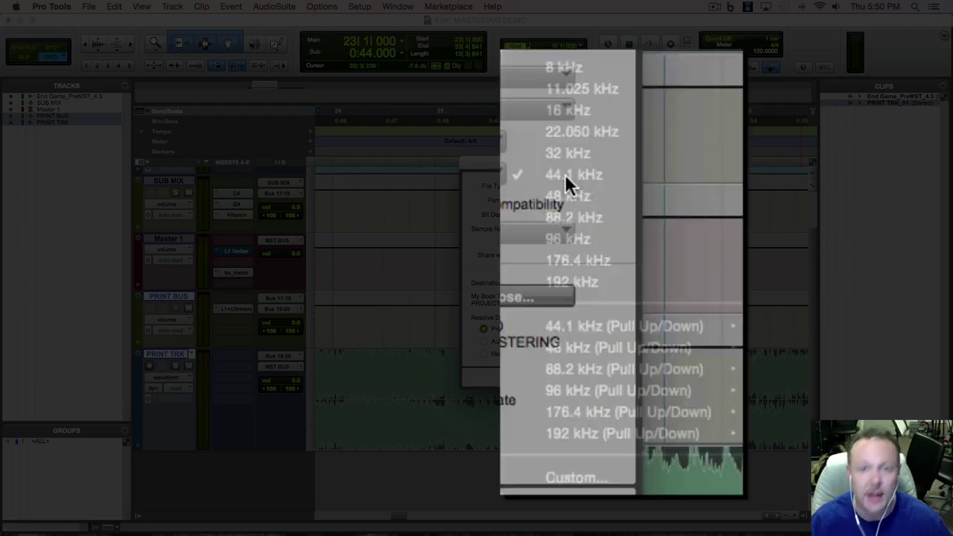
pyautogui.click(565, 174)
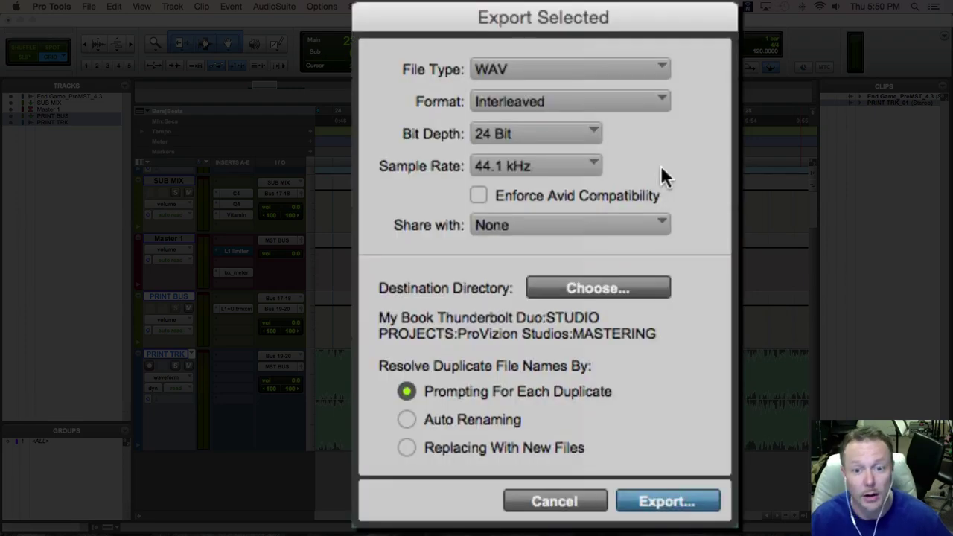
pyautogui.click(596, 288)
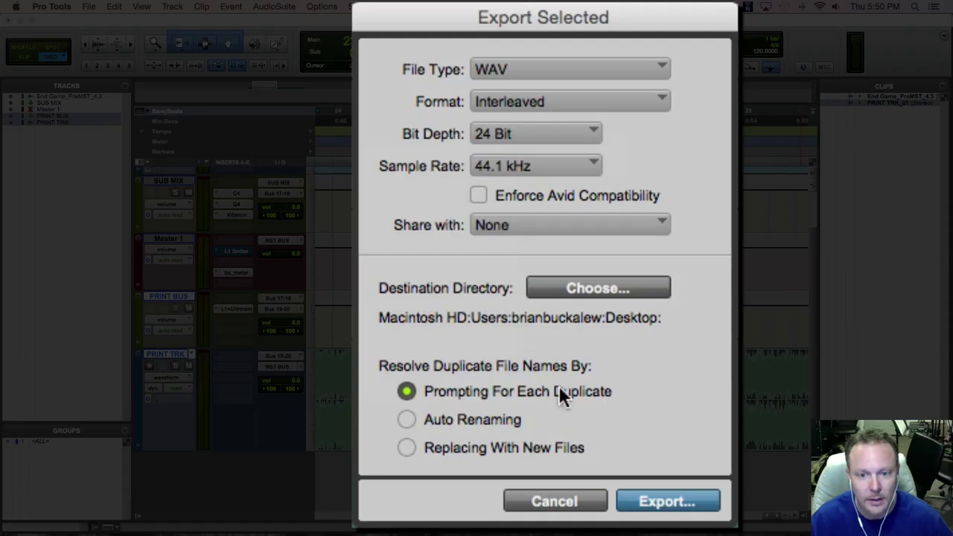
pyautogui.click(662, 502)
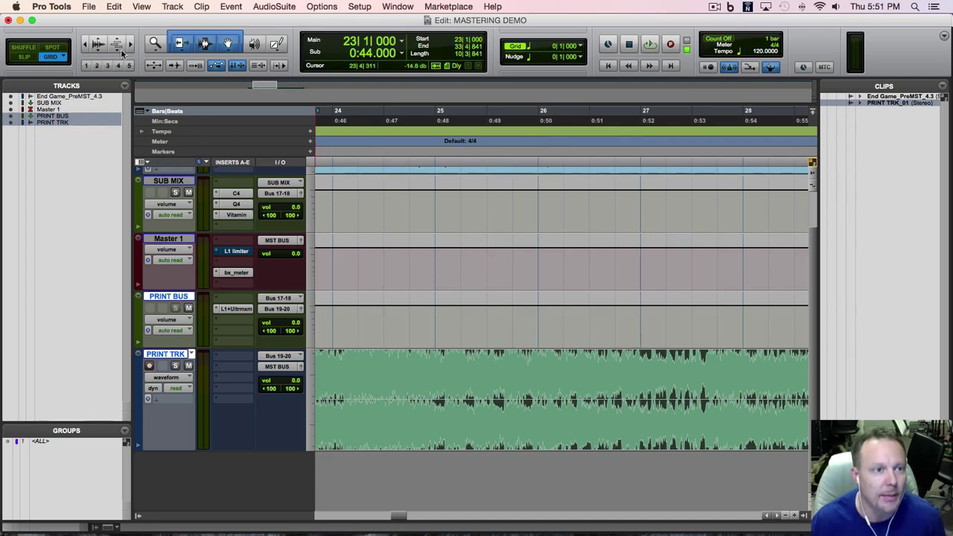
# Step: Review the whole session from the EG_PMST43 source track down to PRINT TRK, with the Clips list hidden
pyautogui.click(80, 48)
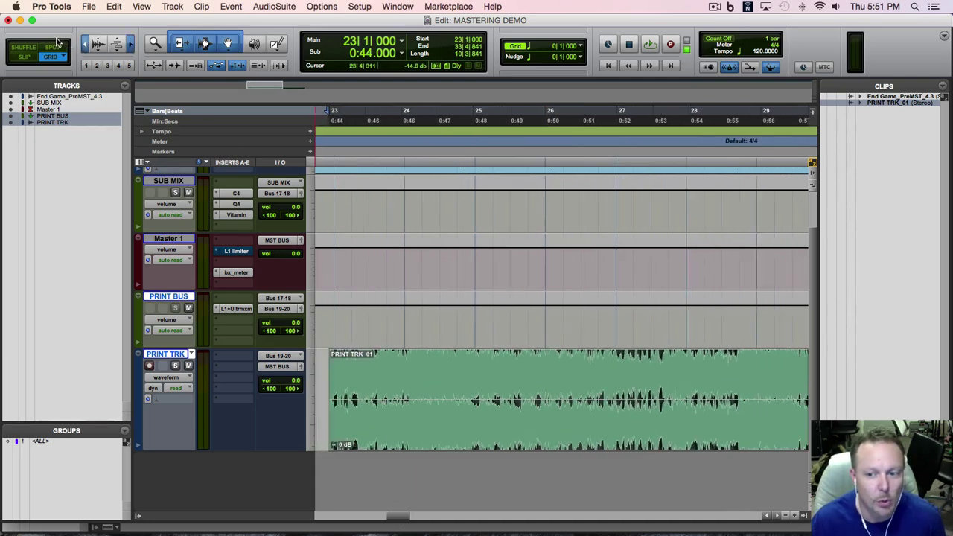
pyautogui.click(79, 48)
pyautogui.click(80, 47)
pyautogui.click(80, 48)
pyautogui.click(82, 46)
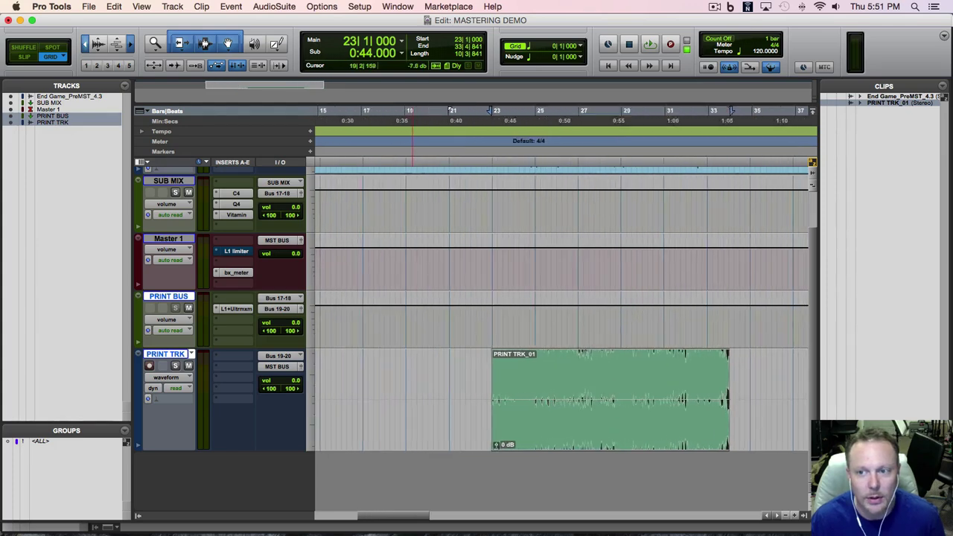
pyautogui.click(82, 46)
pyautogui.click(82, 46)
pyautogui.click(82, 46)
pyautogui.moveTo(83, 45); pyautogui.dragTo(78, 45)
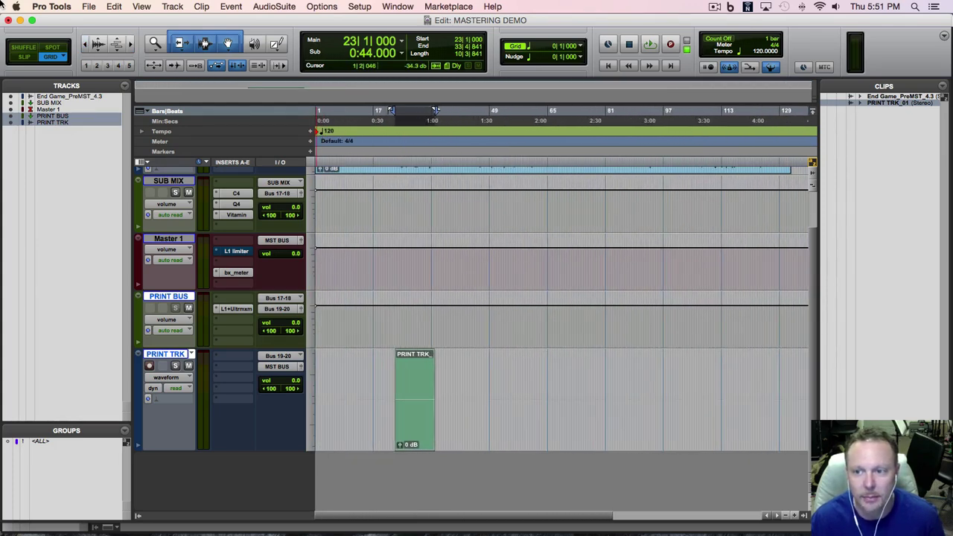
pyautogui.click(804, 515)
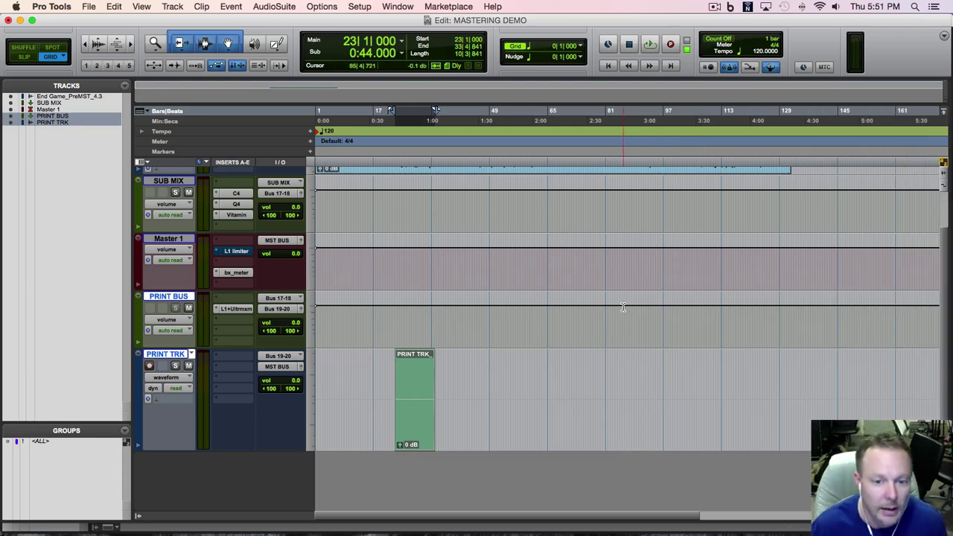
pyautogui.scroll(2, 623, 305)
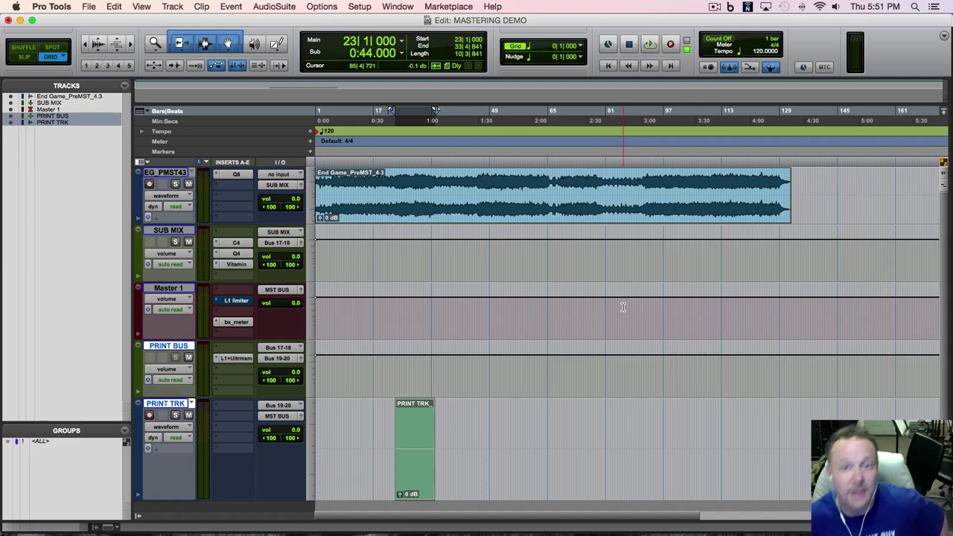